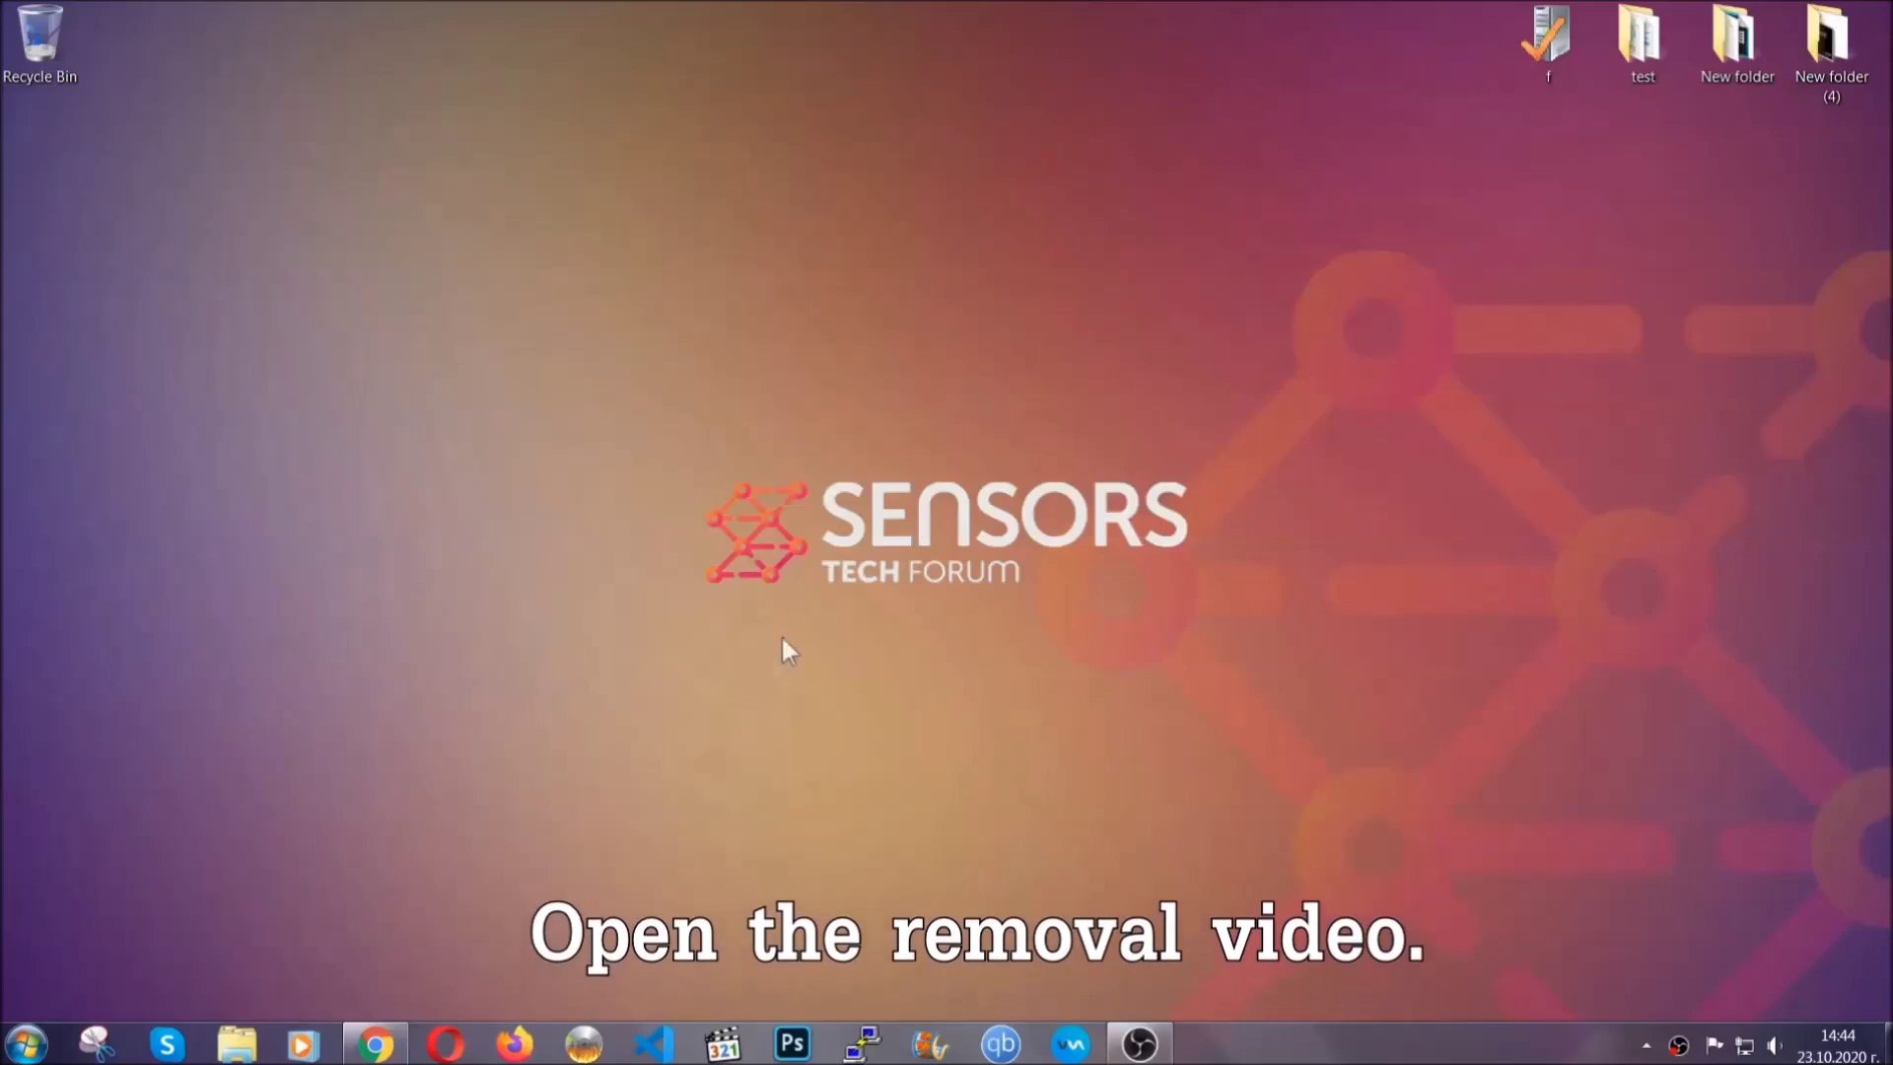
Step: Follow the YouTube video's SensorsTechForum description link to download and launch SpyHunter-Installer.exe
{"action": "left_click", "coordinate": [376, 1045]}
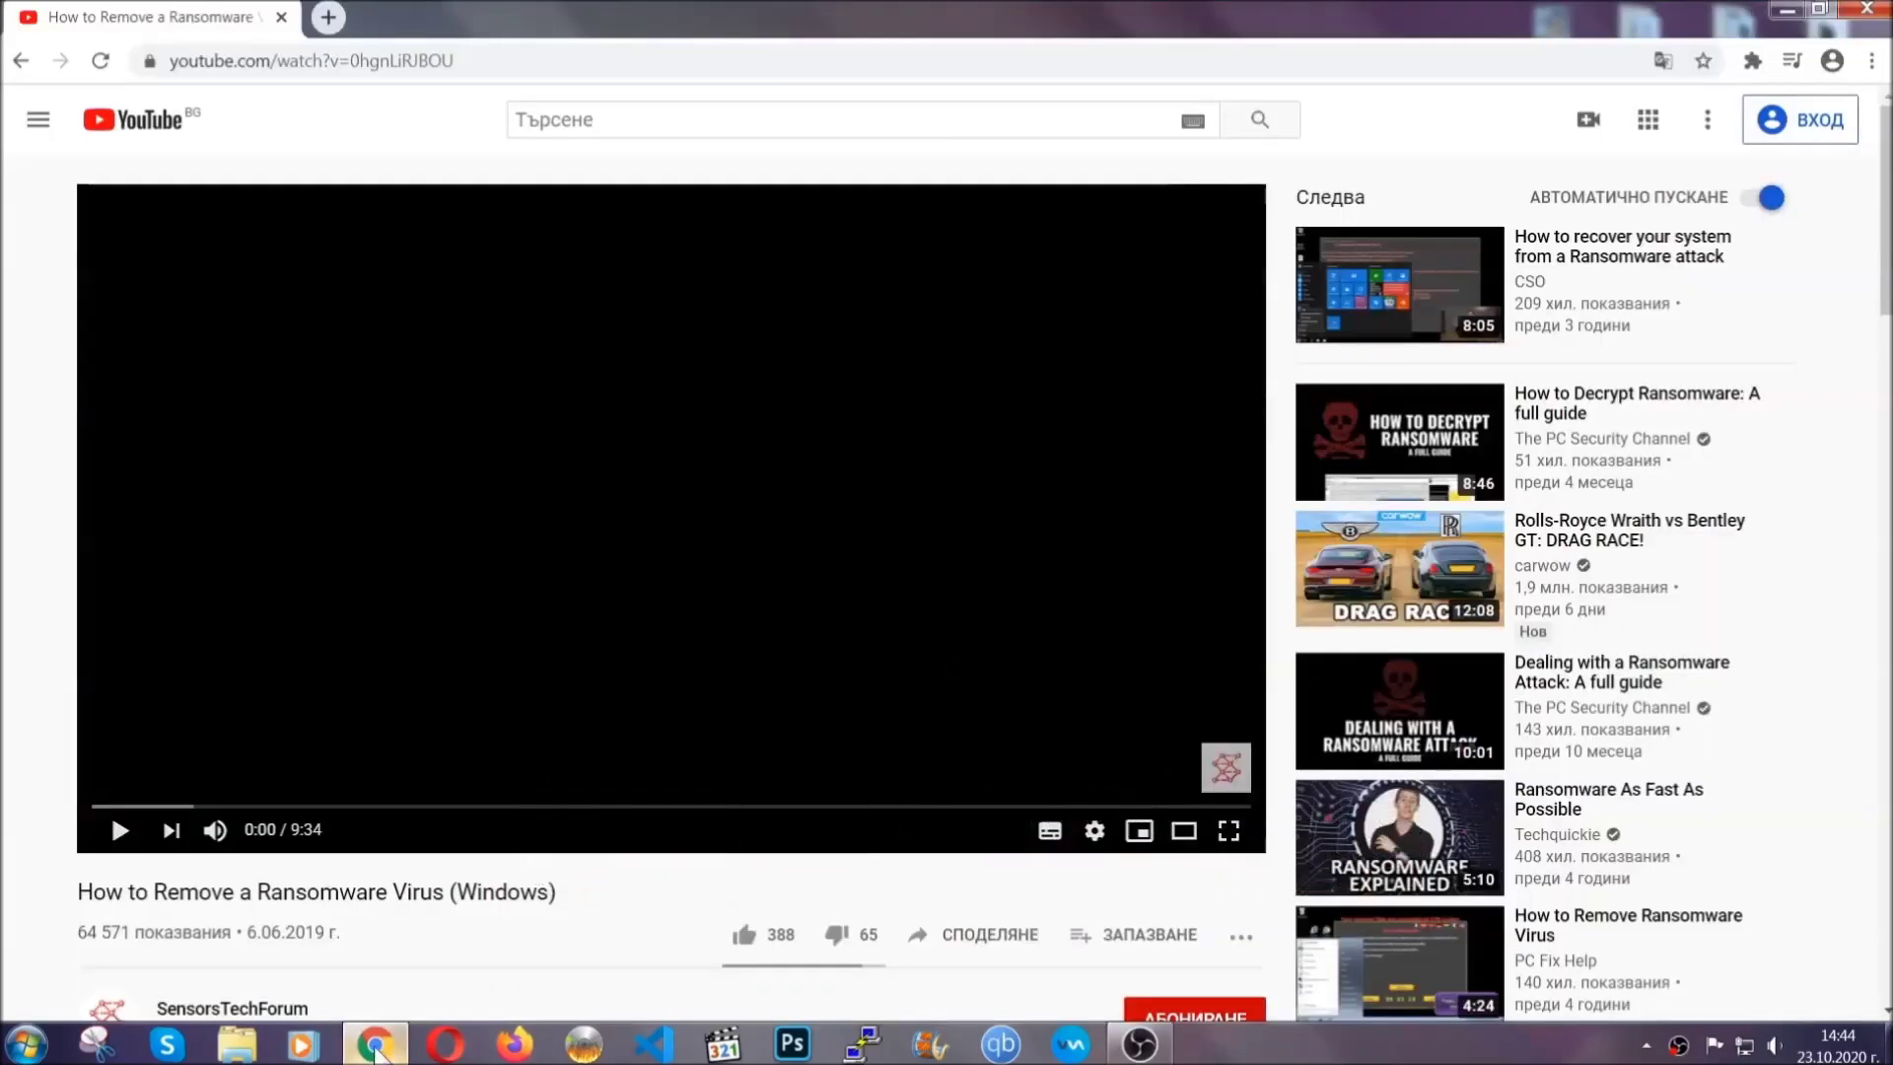
{"action": "scroll", "coordinate": [347, 804], "scroll_direction": "down", "scroll_amount": 4}
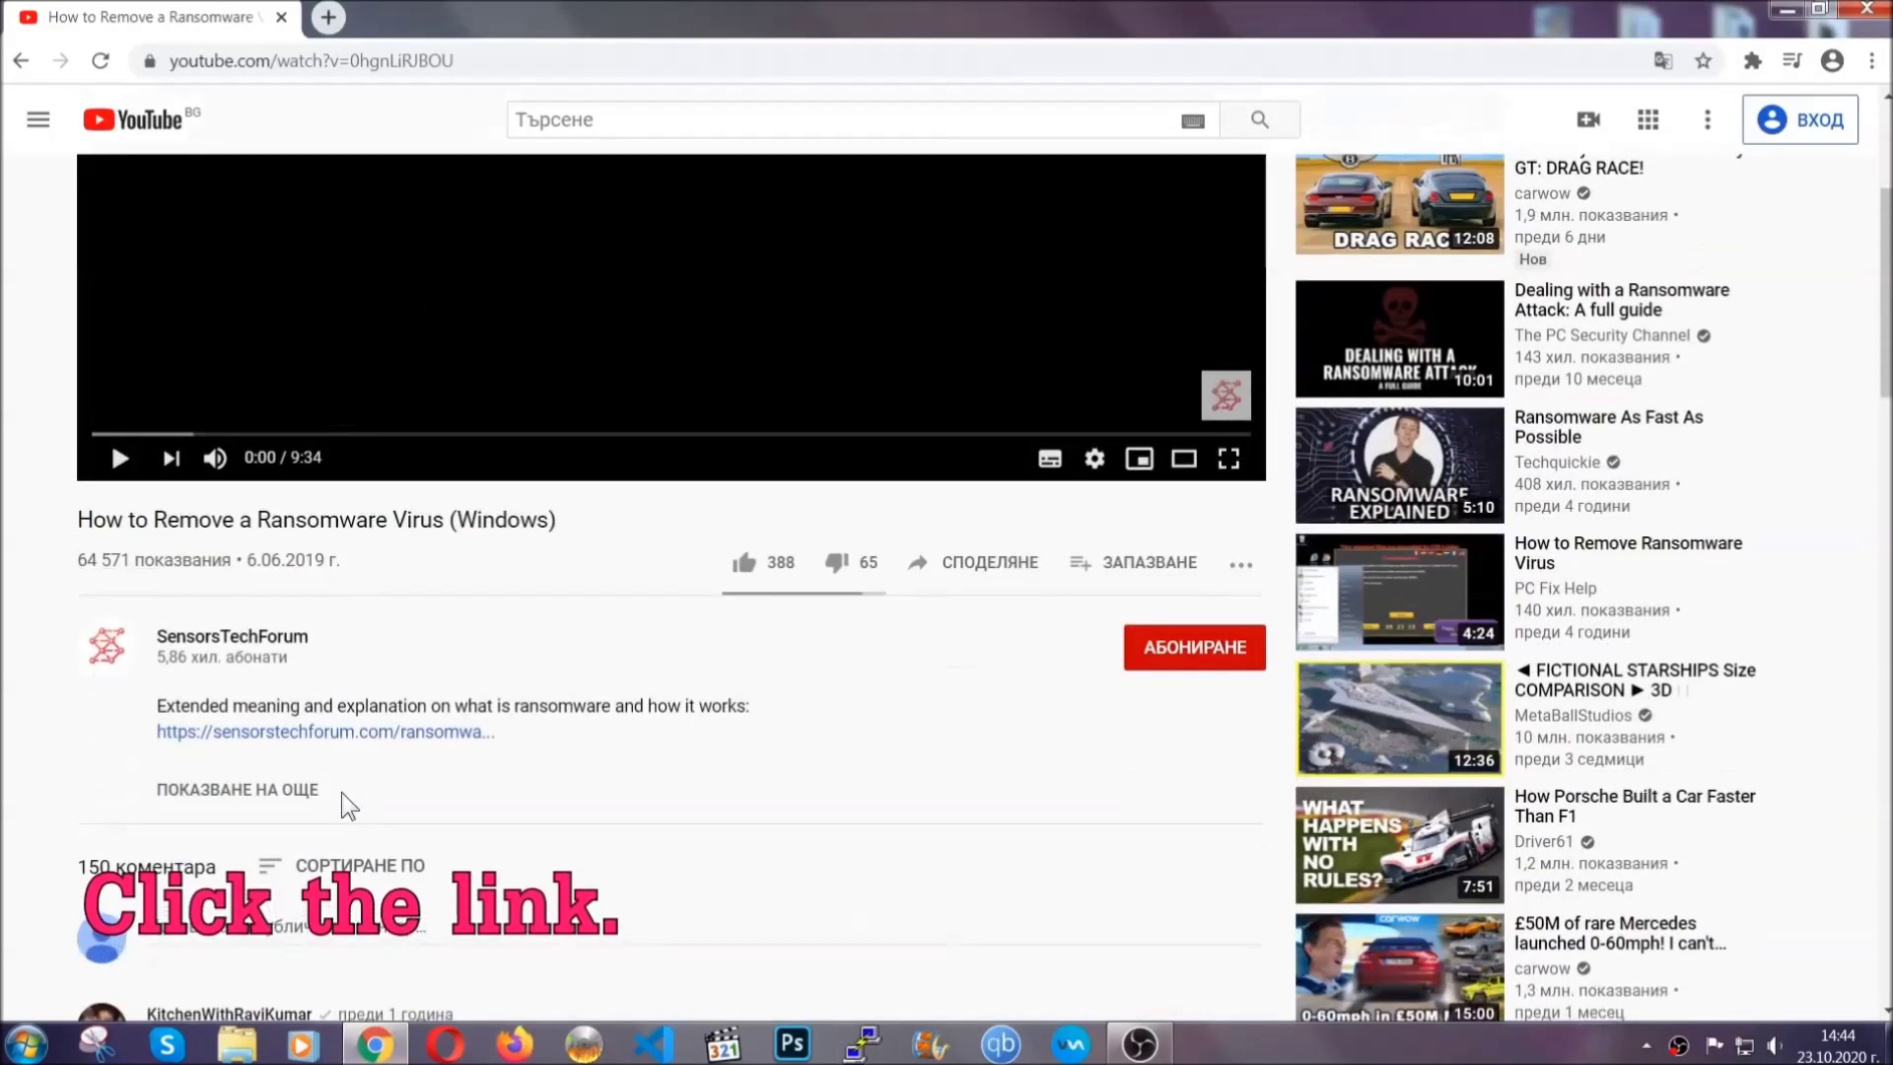
{"action": "left_click", "coordinate": [375, 734]}
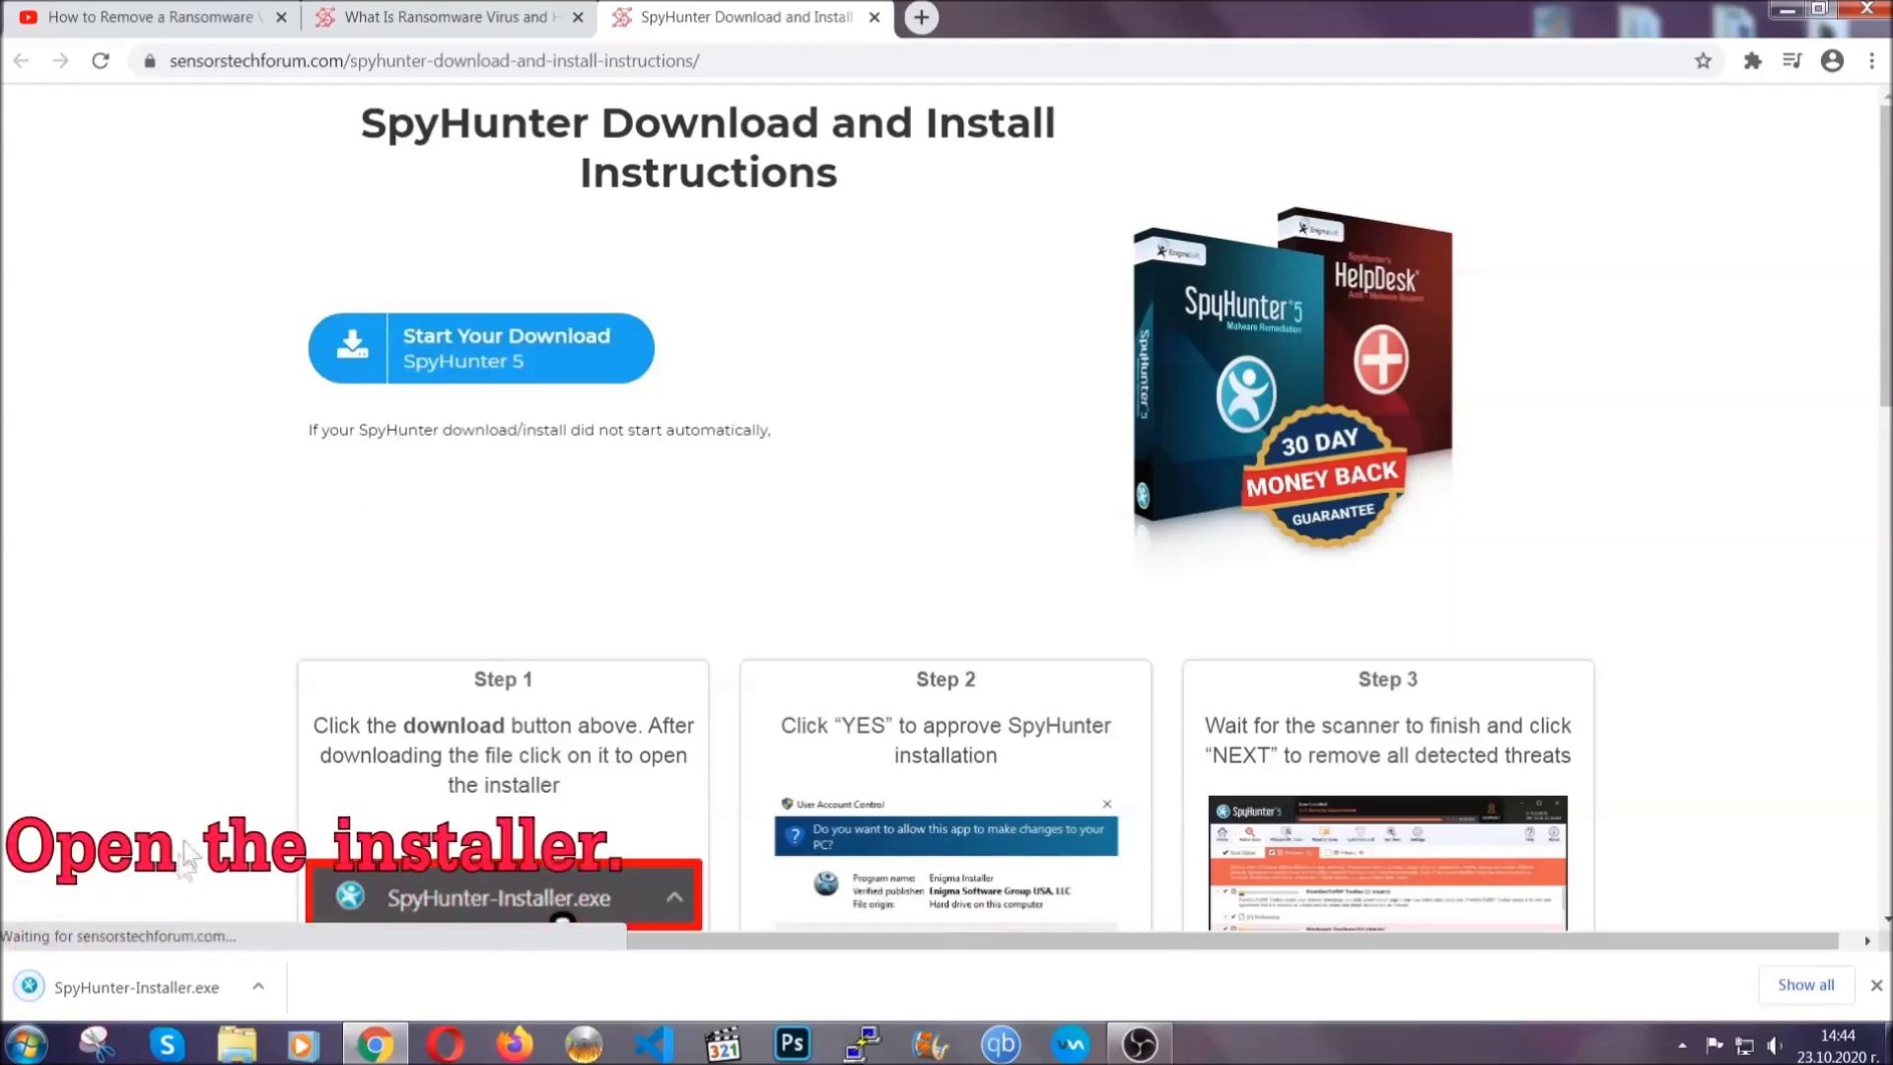
{"action": "left_click", "coordinate": [134, 984]}
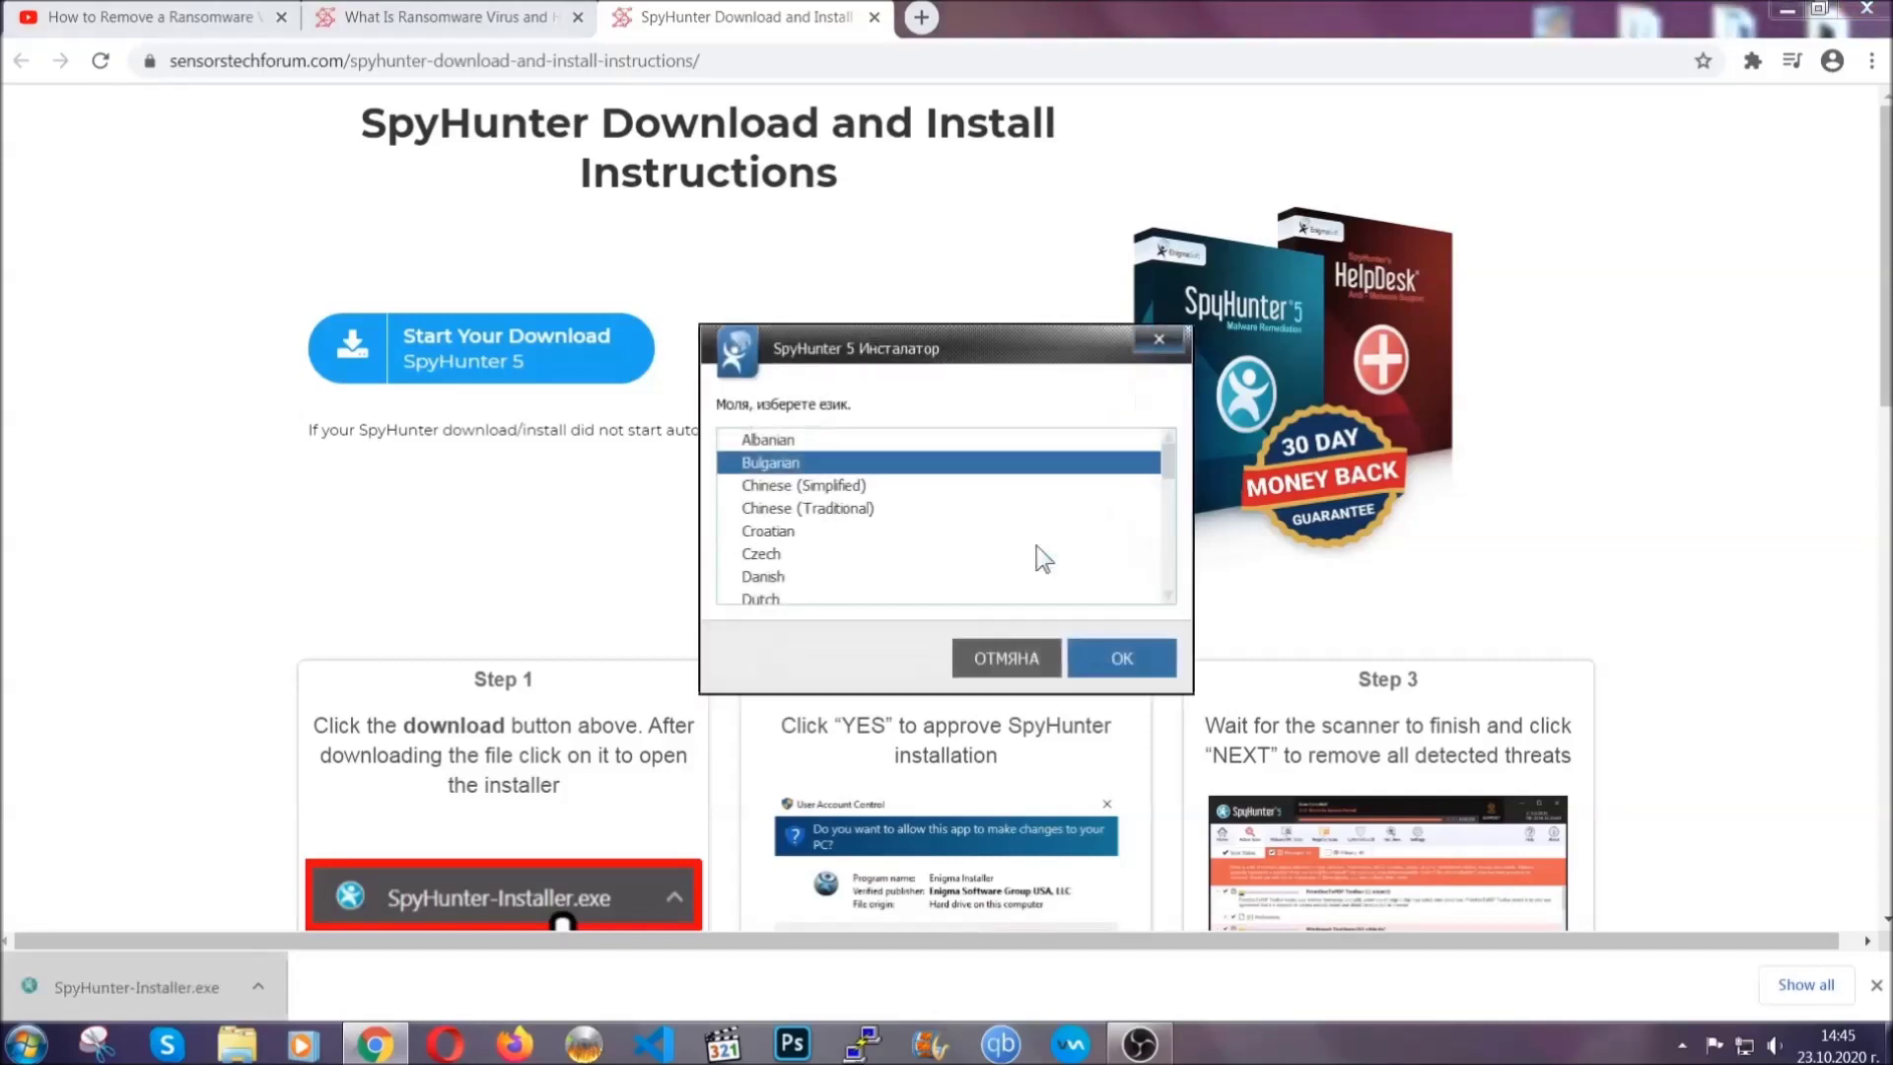
Step: Install SpyHunter 5 in English, accepting the EULA and Privacy Policy, and finish setup
{"action": "scroll", "coordinate": [986, 547], "scroll_direction": "down", "scroll_amount": 3}
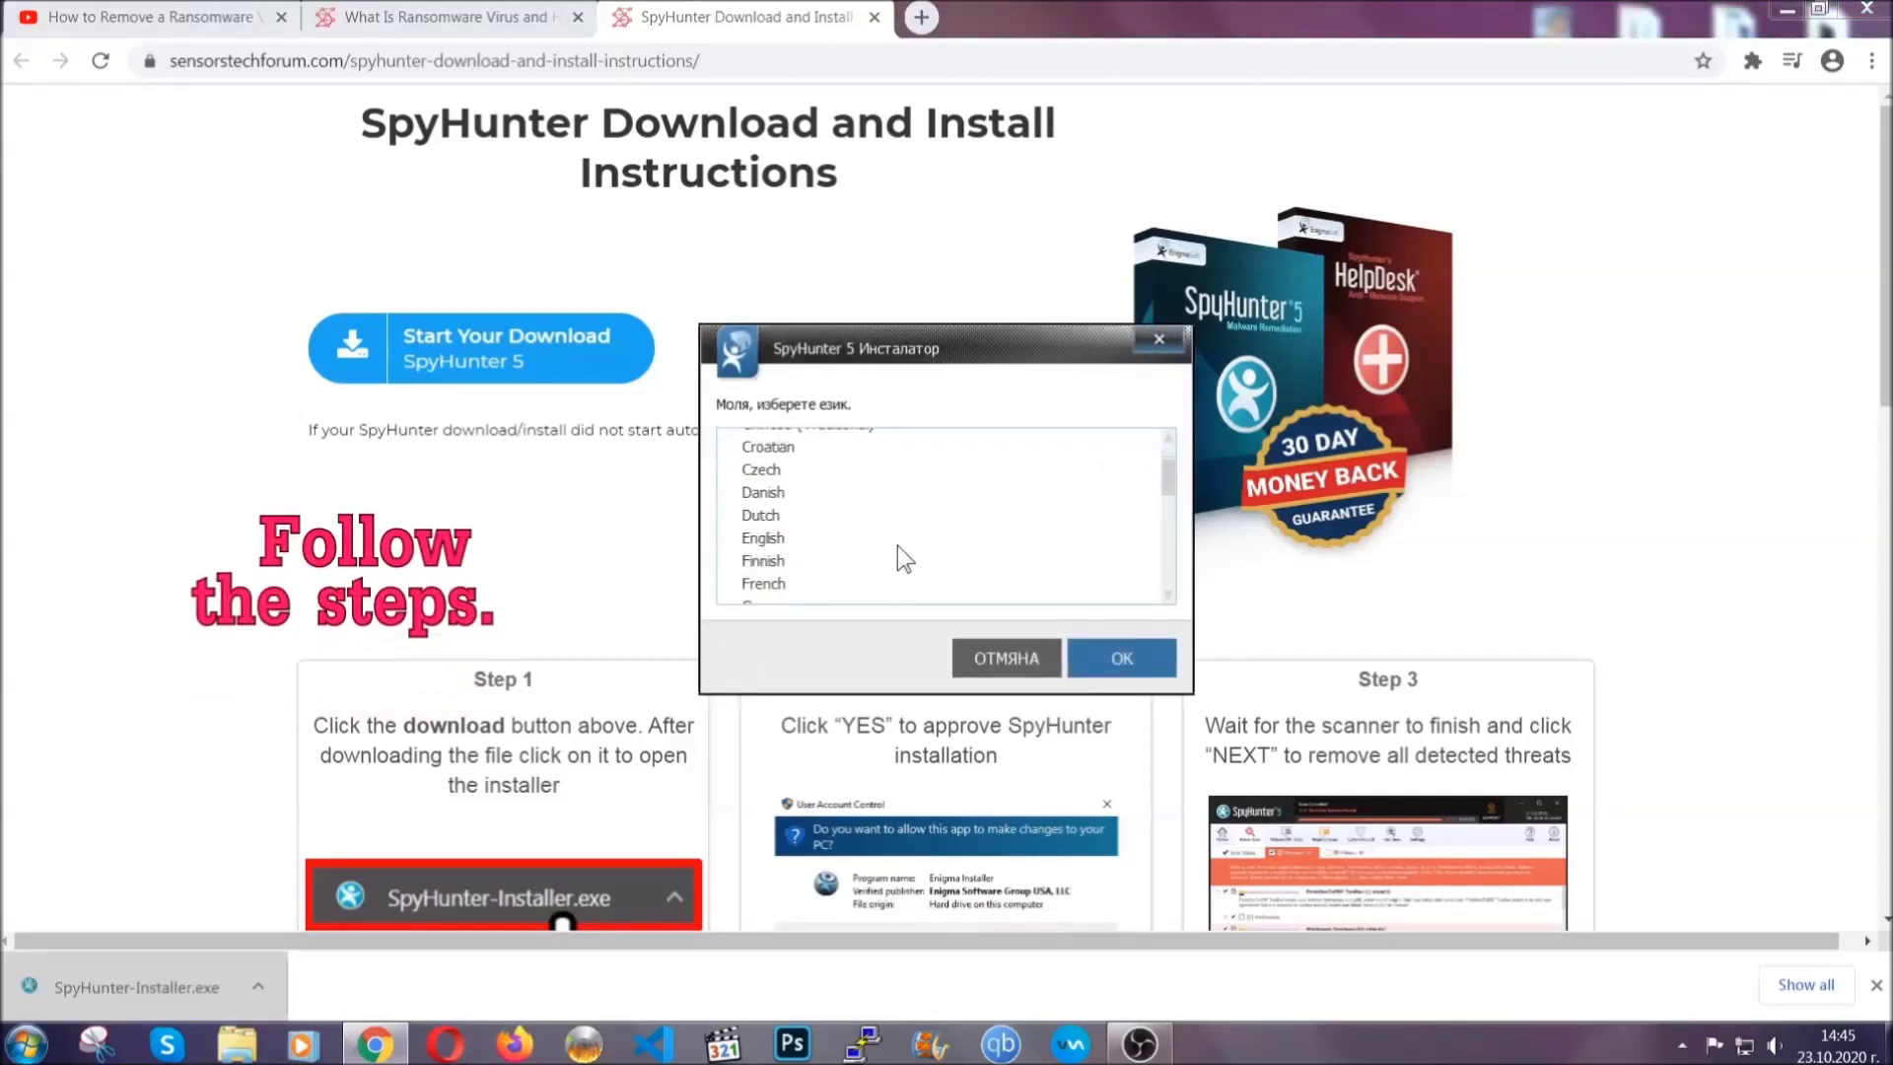
{"action": "left_click", "coordinate": [893, 539]}
{"action": "left_click", "coordinate": [1098, 657]}
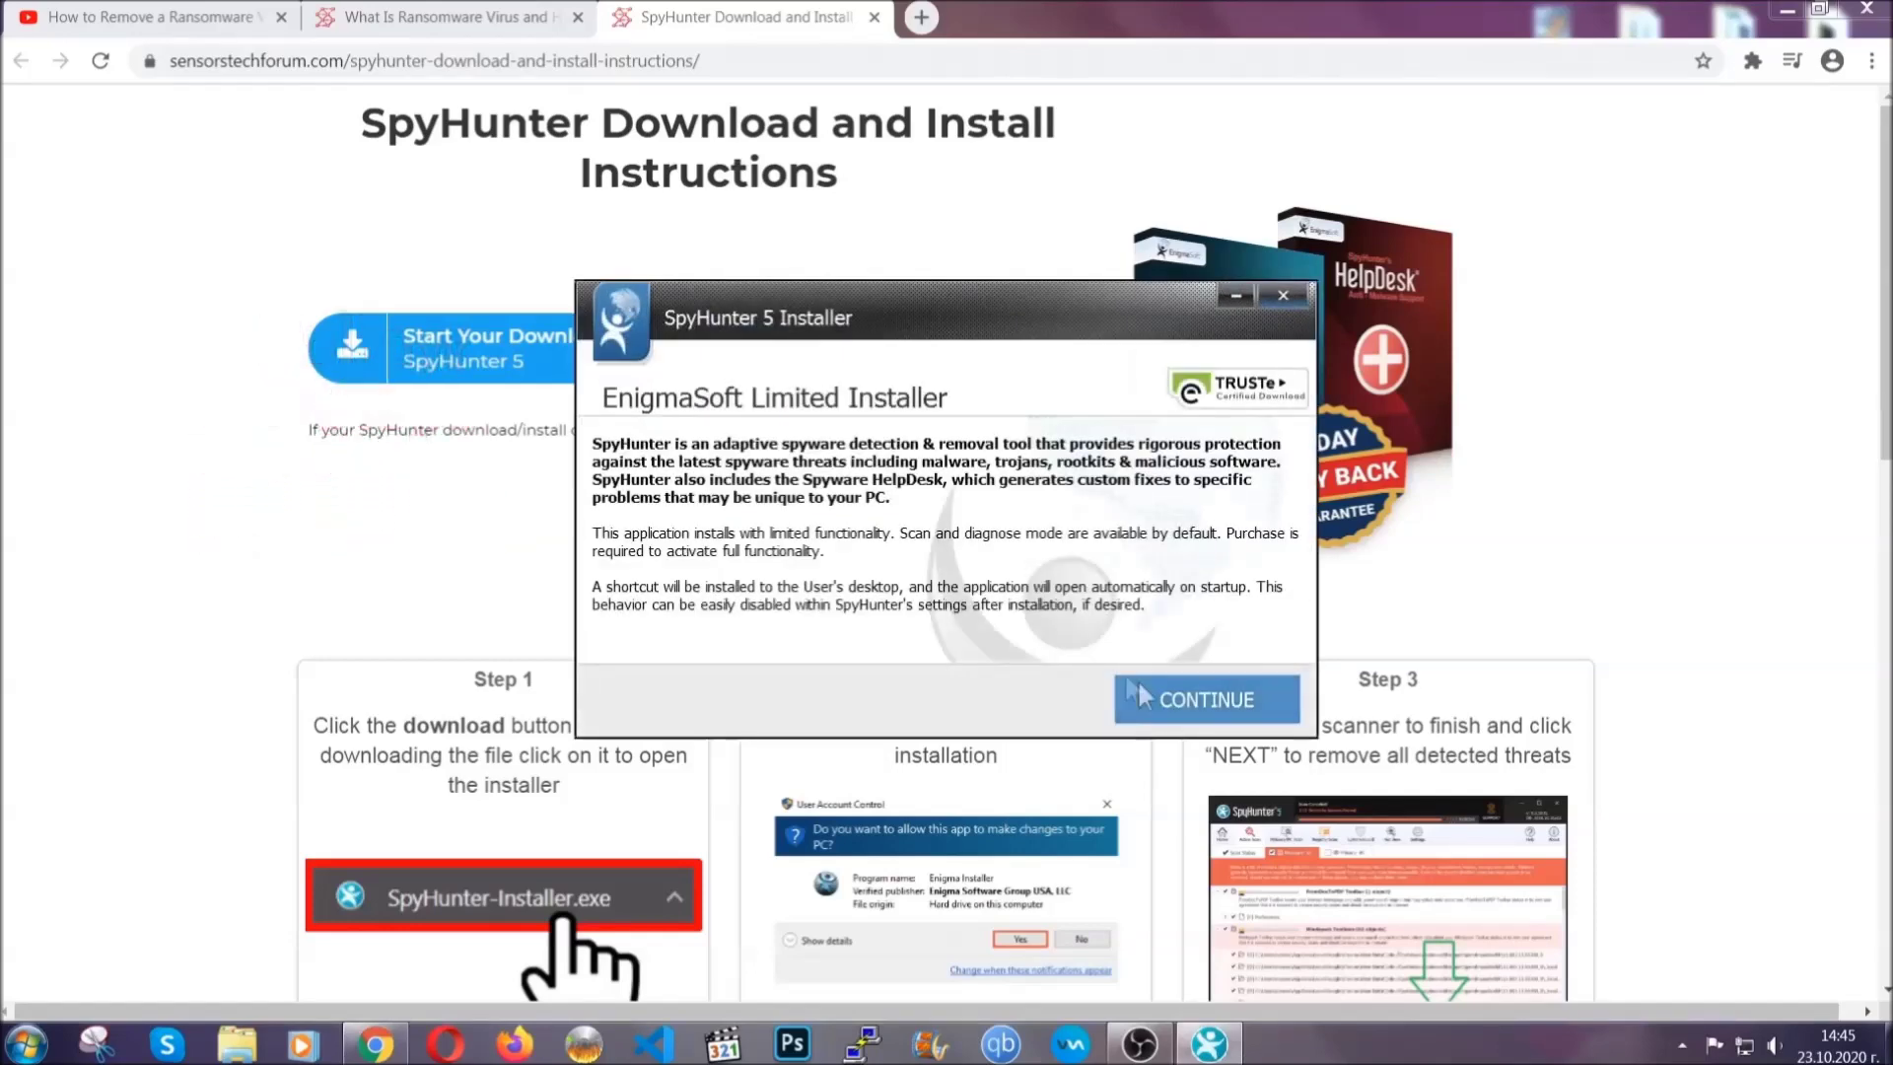
{"action": "left_click", "coordinate": [1140, 695]}
{"action": "left_click", "coordinate": [1087, 639]}
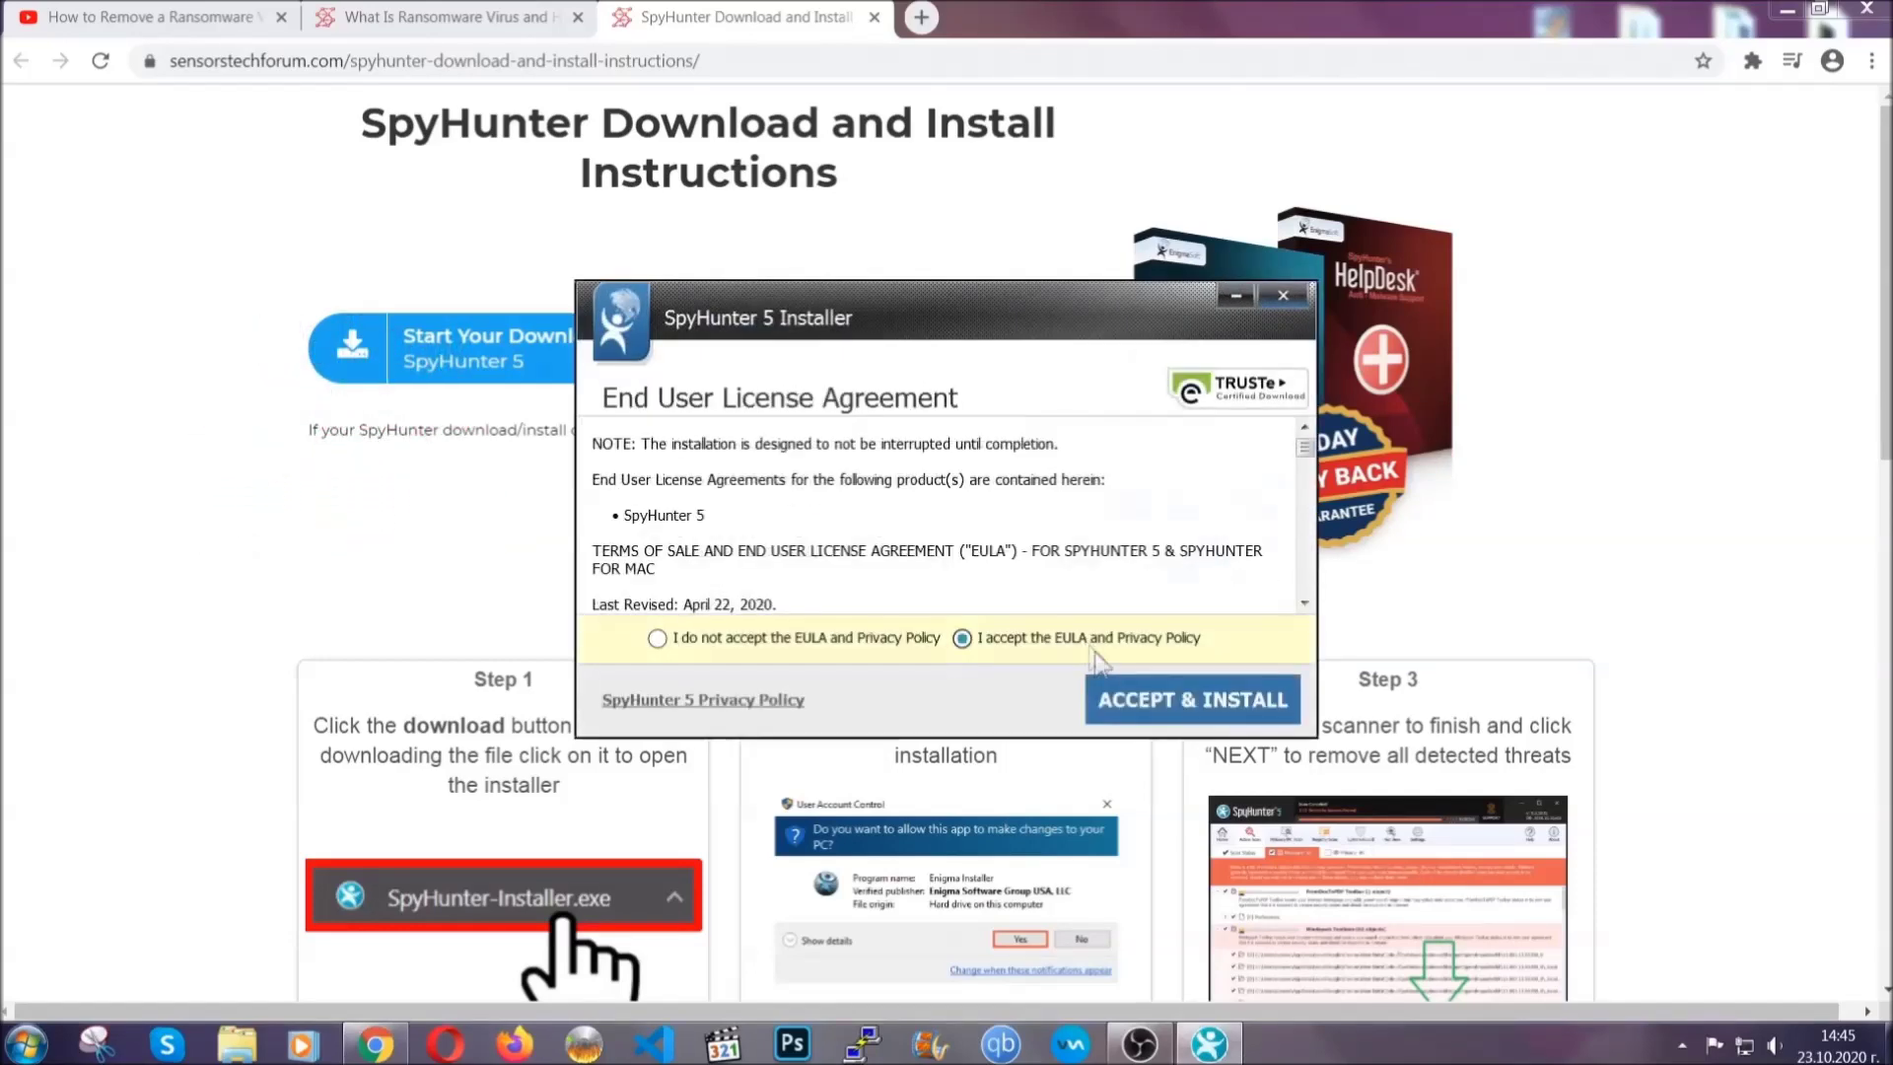
{"action": "left_click", "coordinate": [1130, 695]}
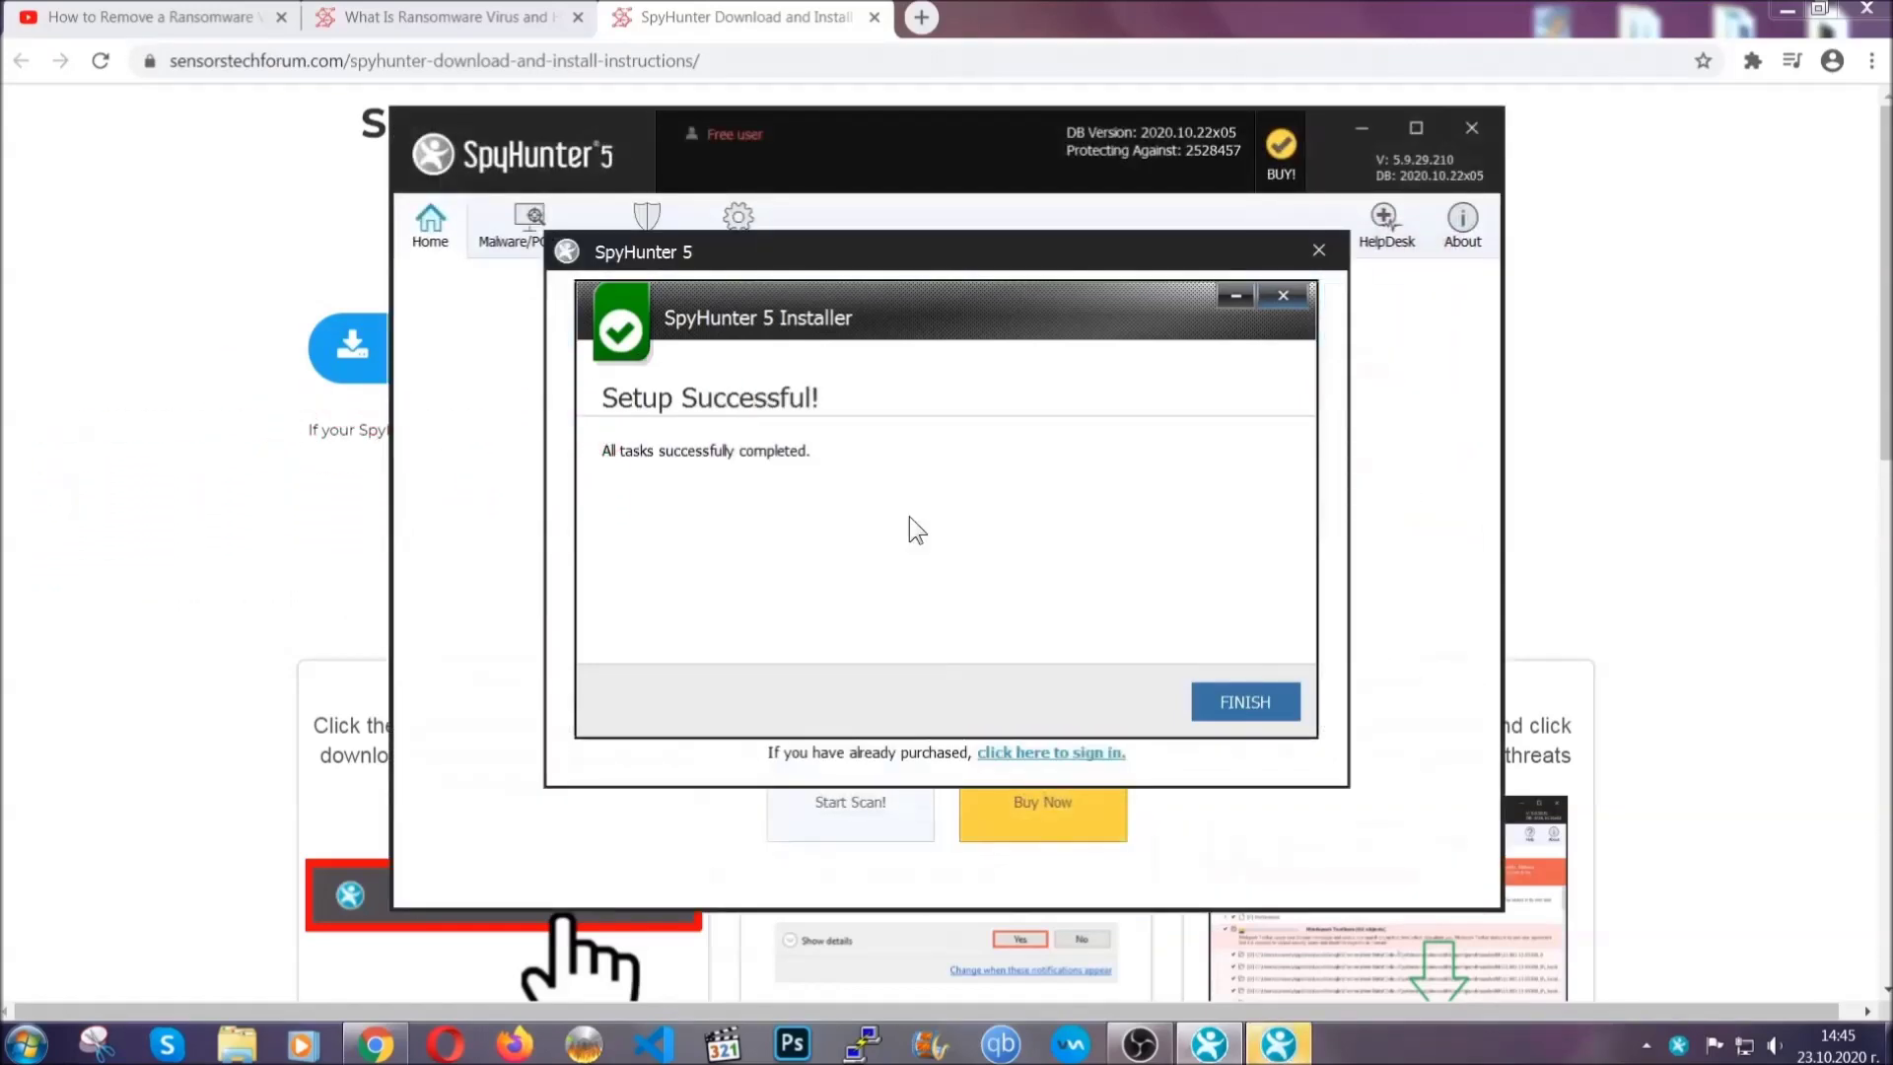
{"action": "left_click", "coordinate": [1210, 706]}
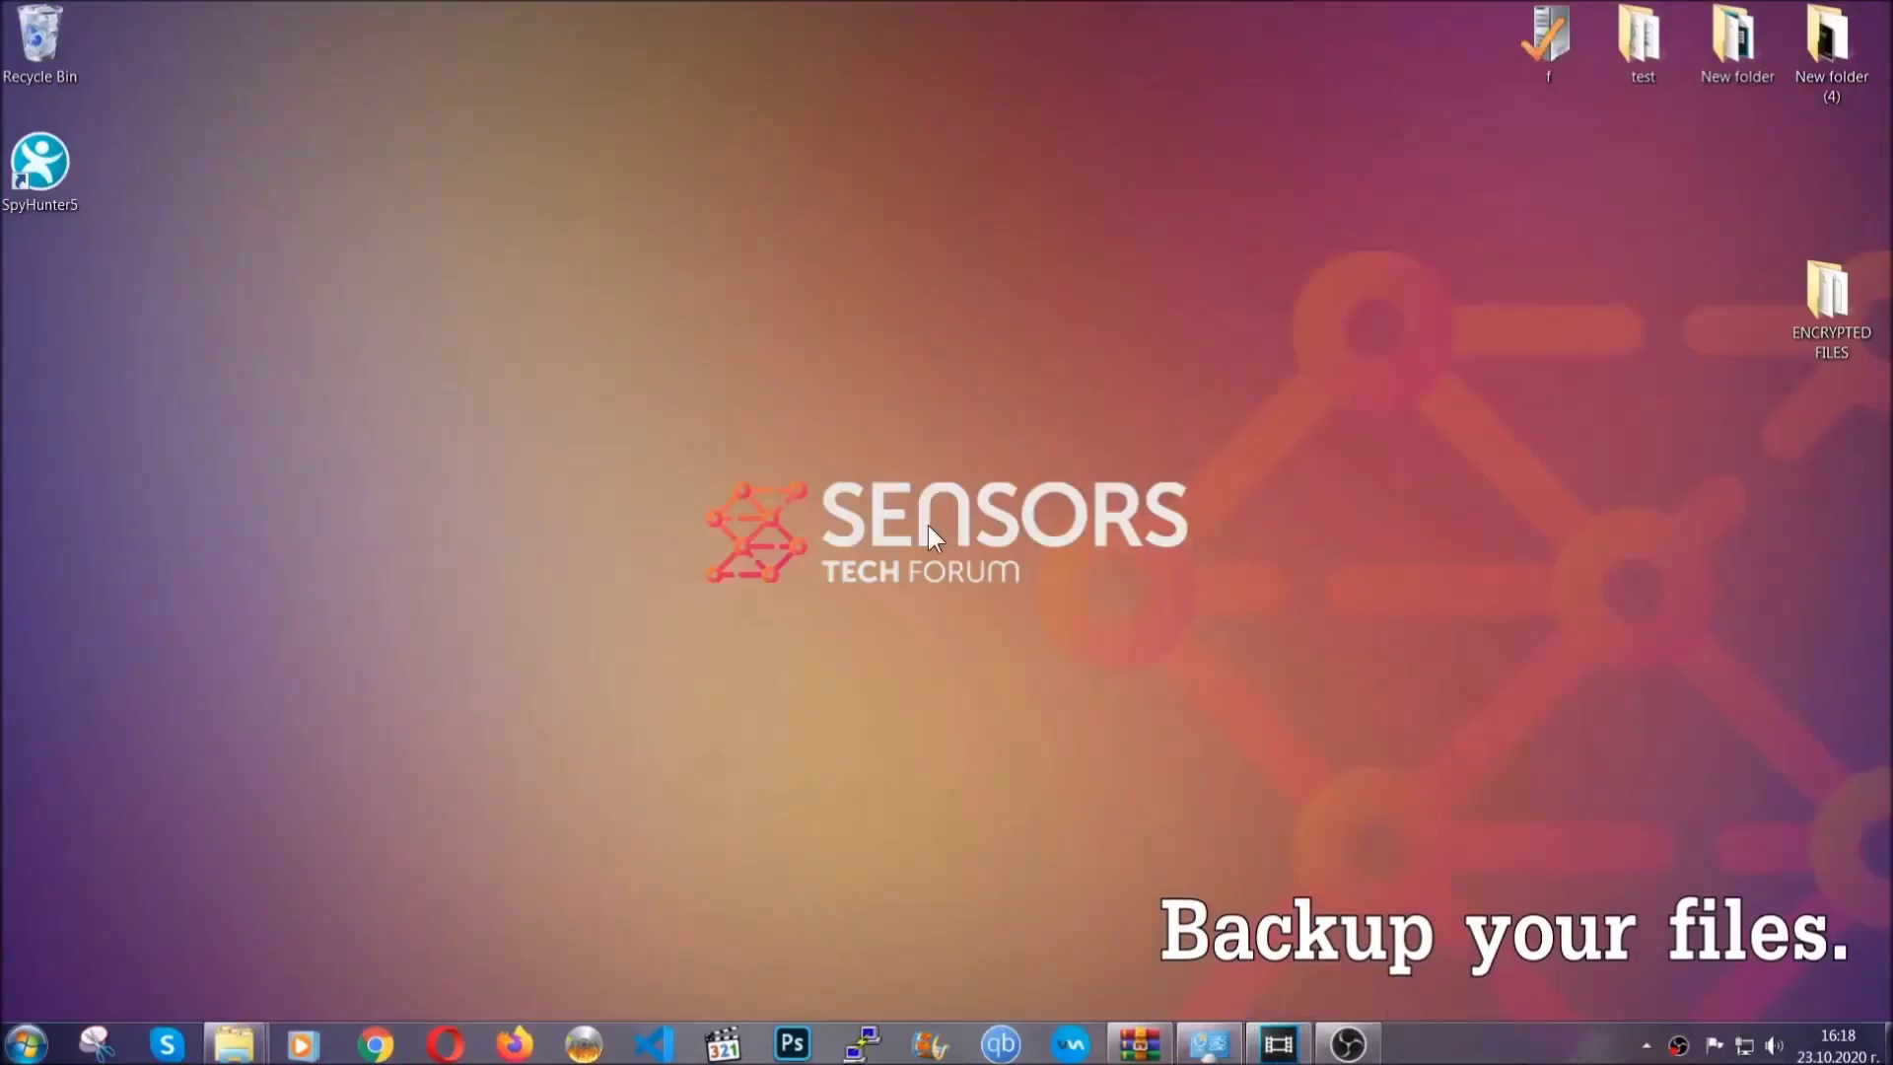
Step: Open the ENCRYPTED FILES folder and copy all six .efji files
{"action": "double_click", "coordinate": [1818, 304]}
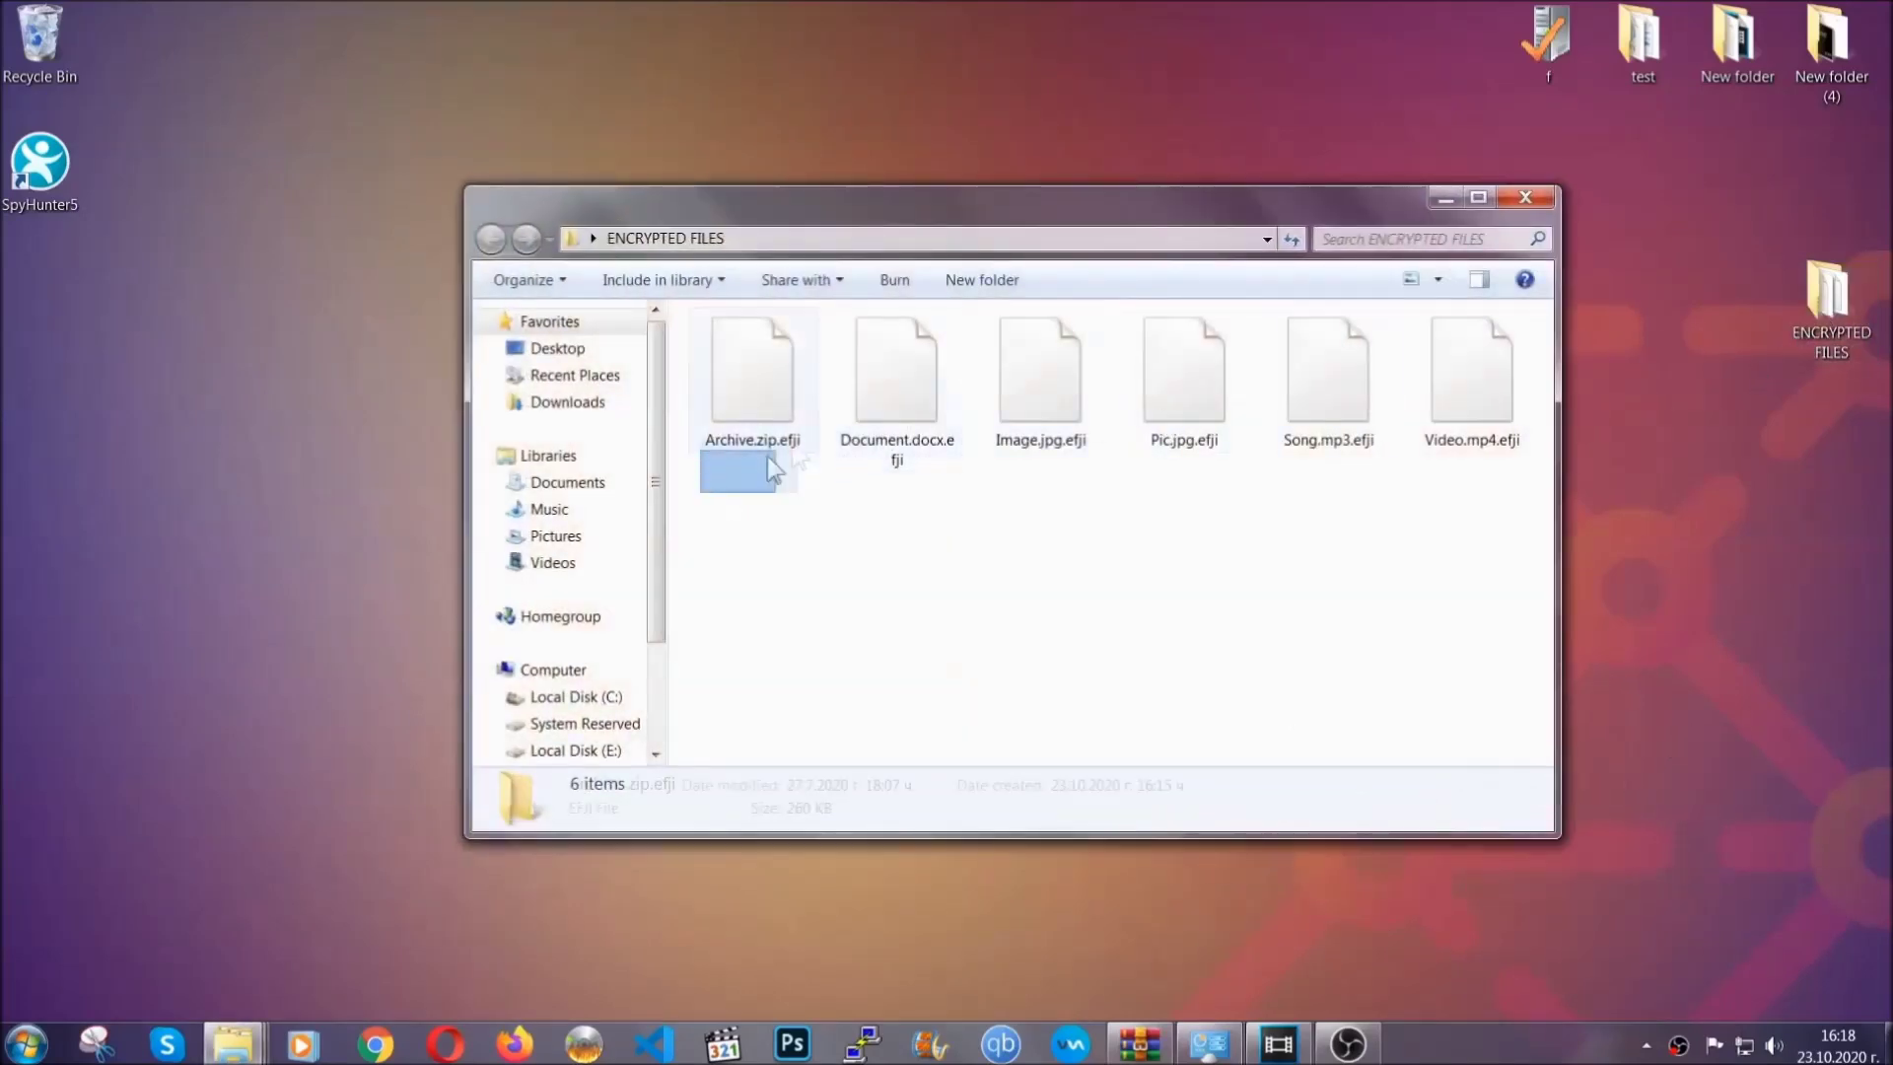
{"action": "left_click_drag", "start_coordinate": [772, 463], "coordinate": [1481, 351]}
{"action": "right_click", "coordinate": [1481, 351]}
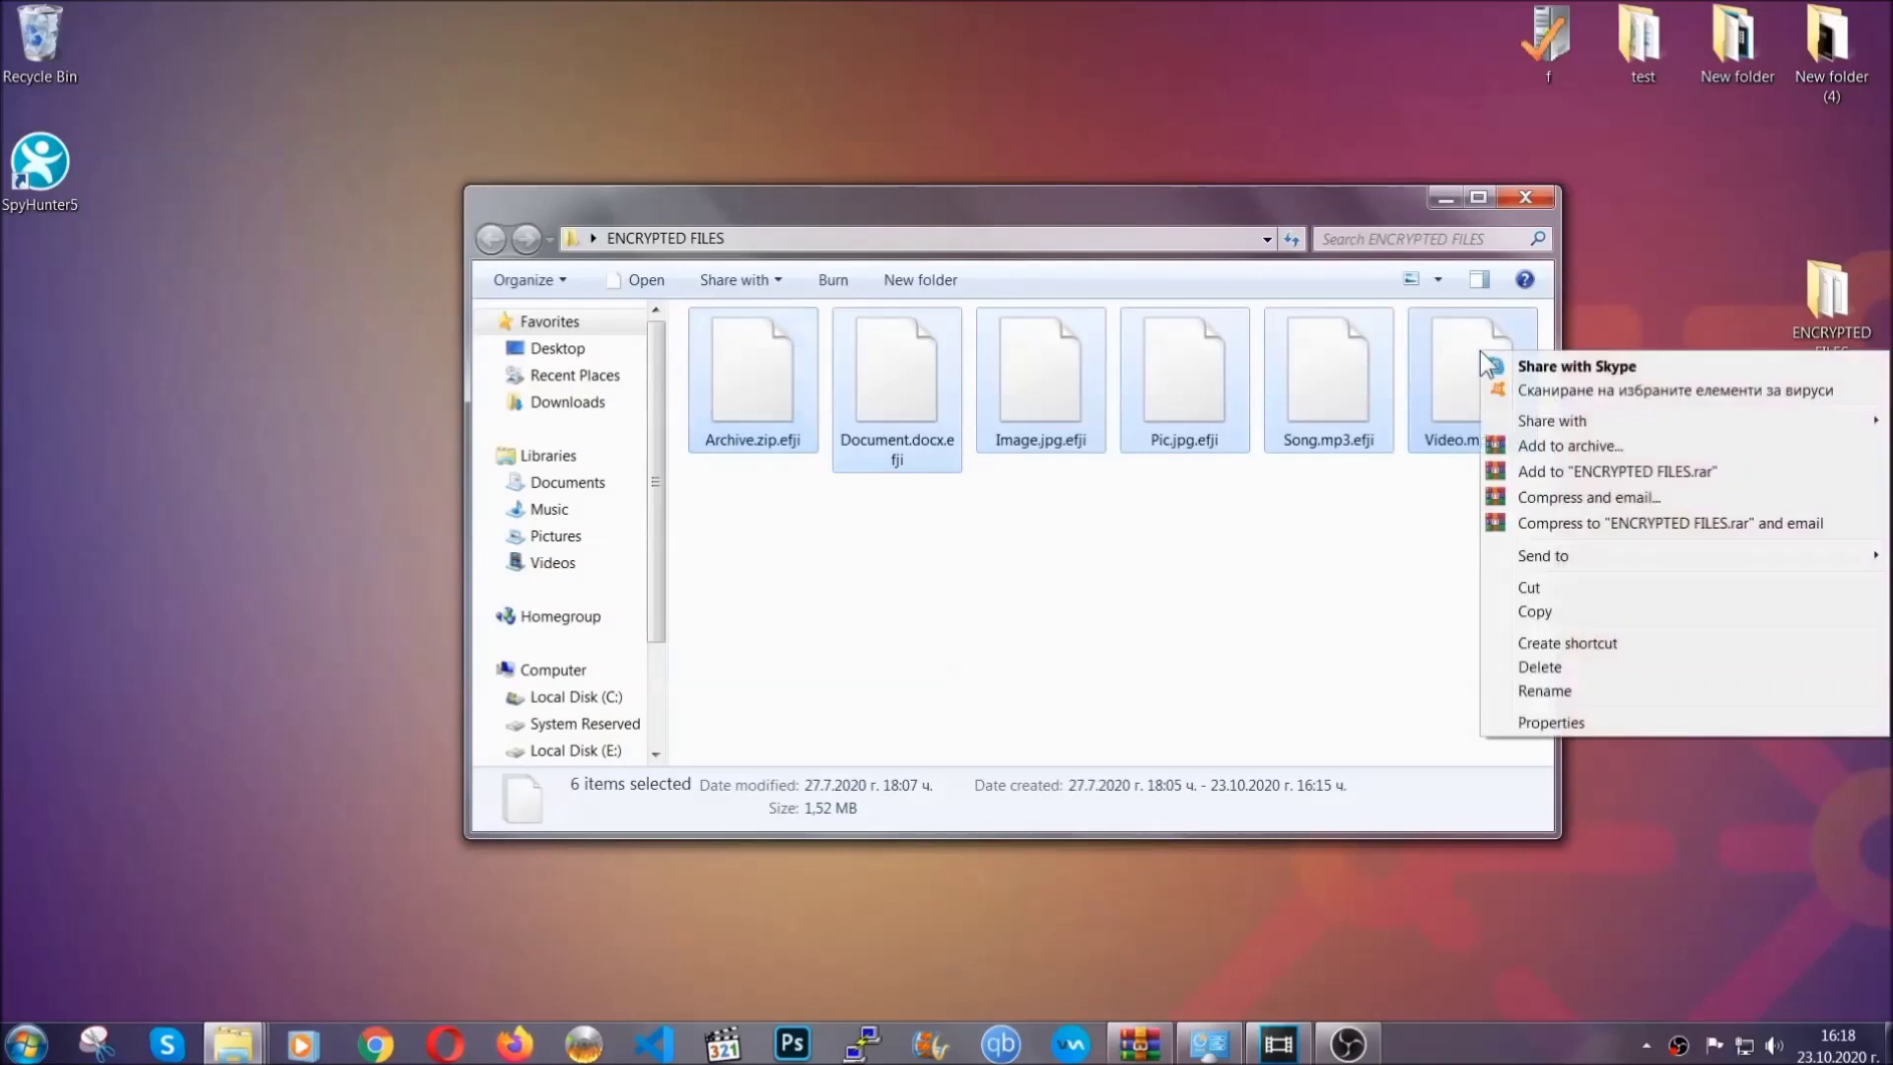
{"action": "left_click", "coordinate": [1533, 612]}
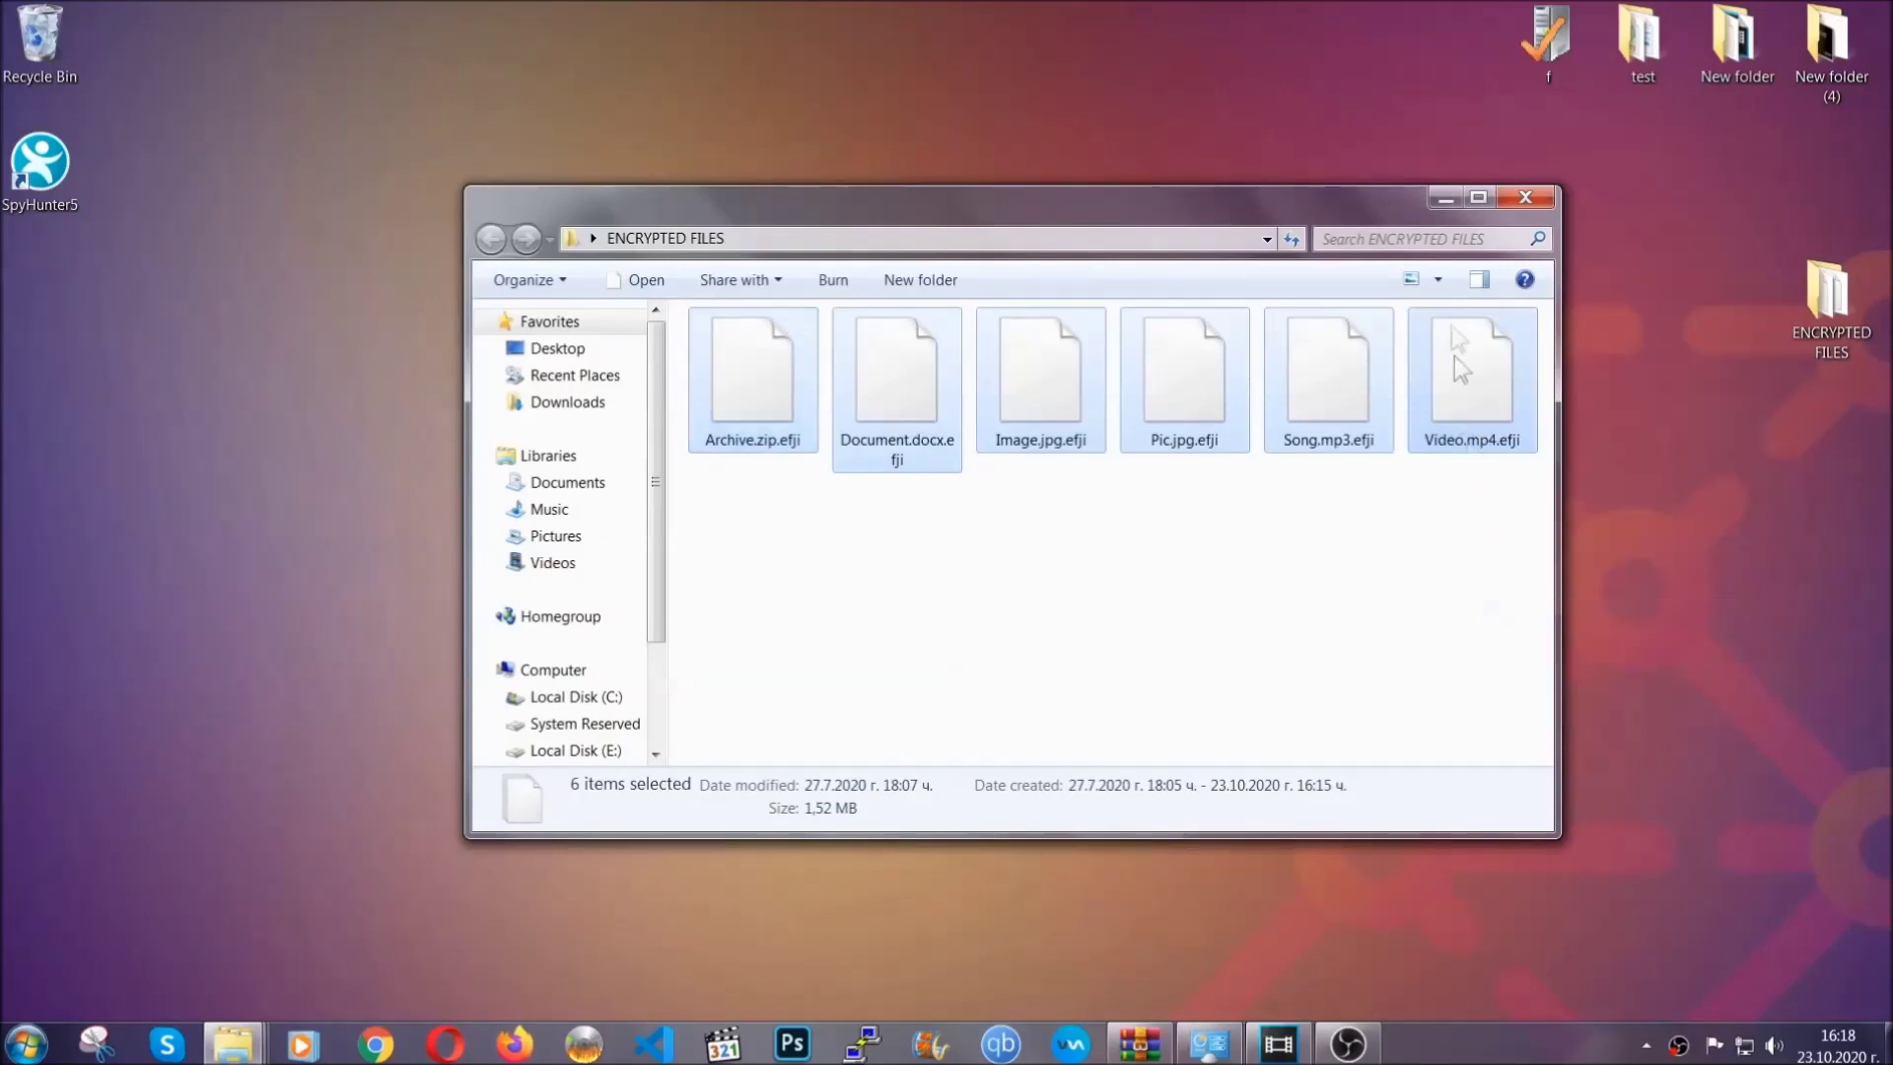
Step: Paste the six copied files onto FLASH DRIVE (H:) and close its window
{"action": "left_click", "coordinate": [1447, 198]}
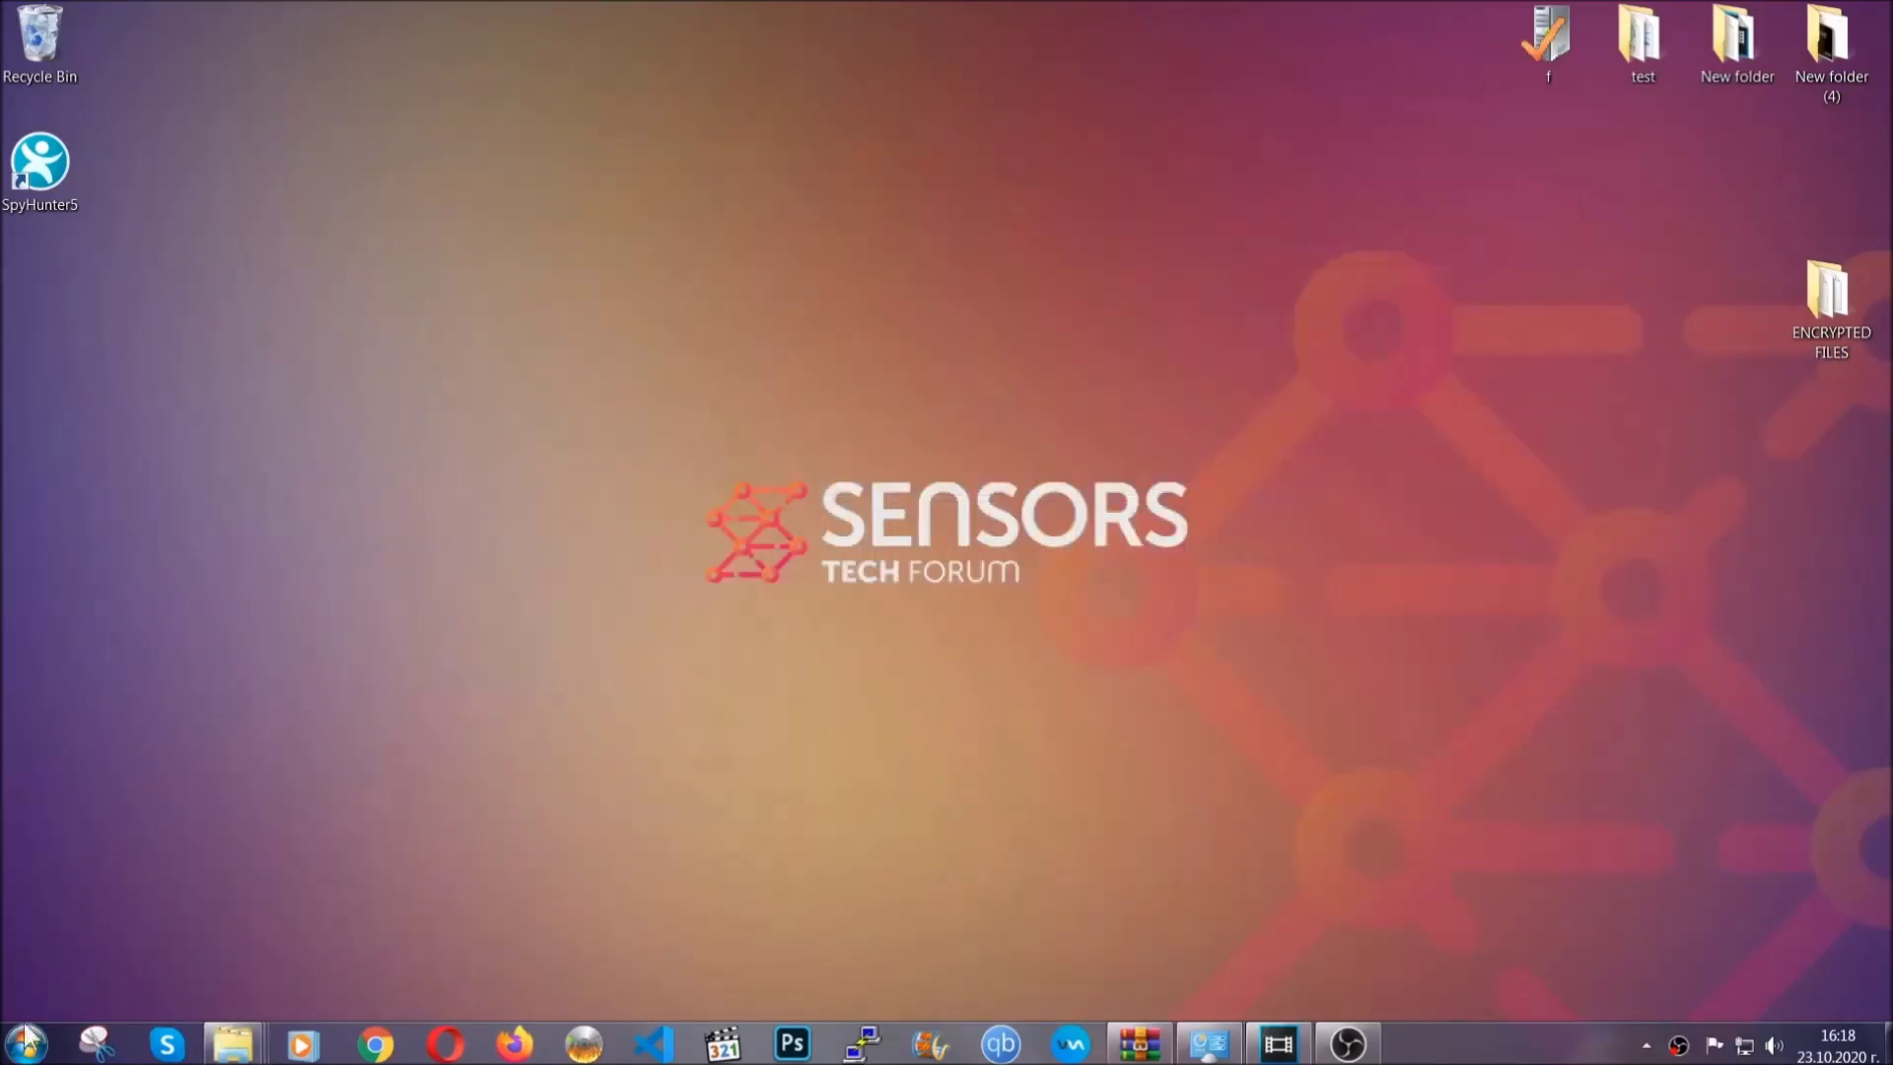
{"action": "left_click", "coordinate": [26, 1042]}
{"action": "left_click", "coordinate": [359, 742]}
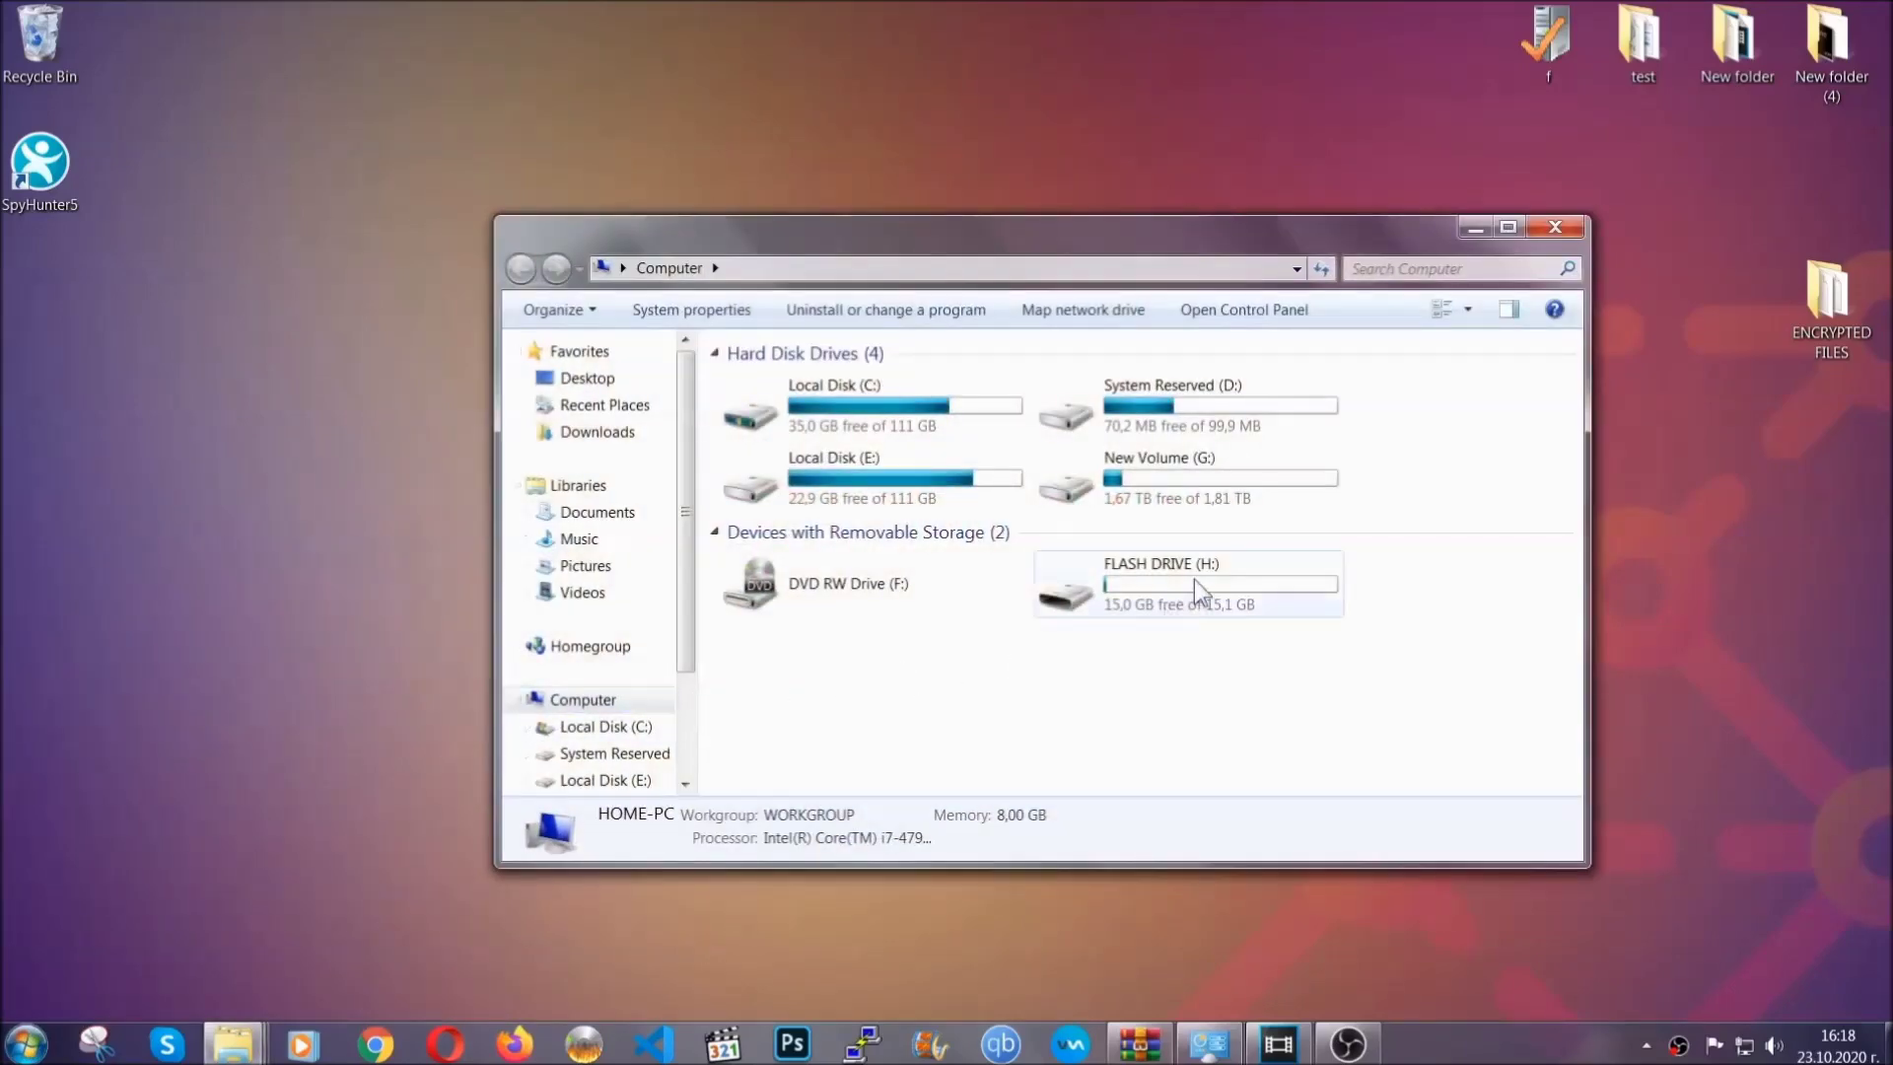
{"action": "double_click", "coordinate": [1193, 578]}
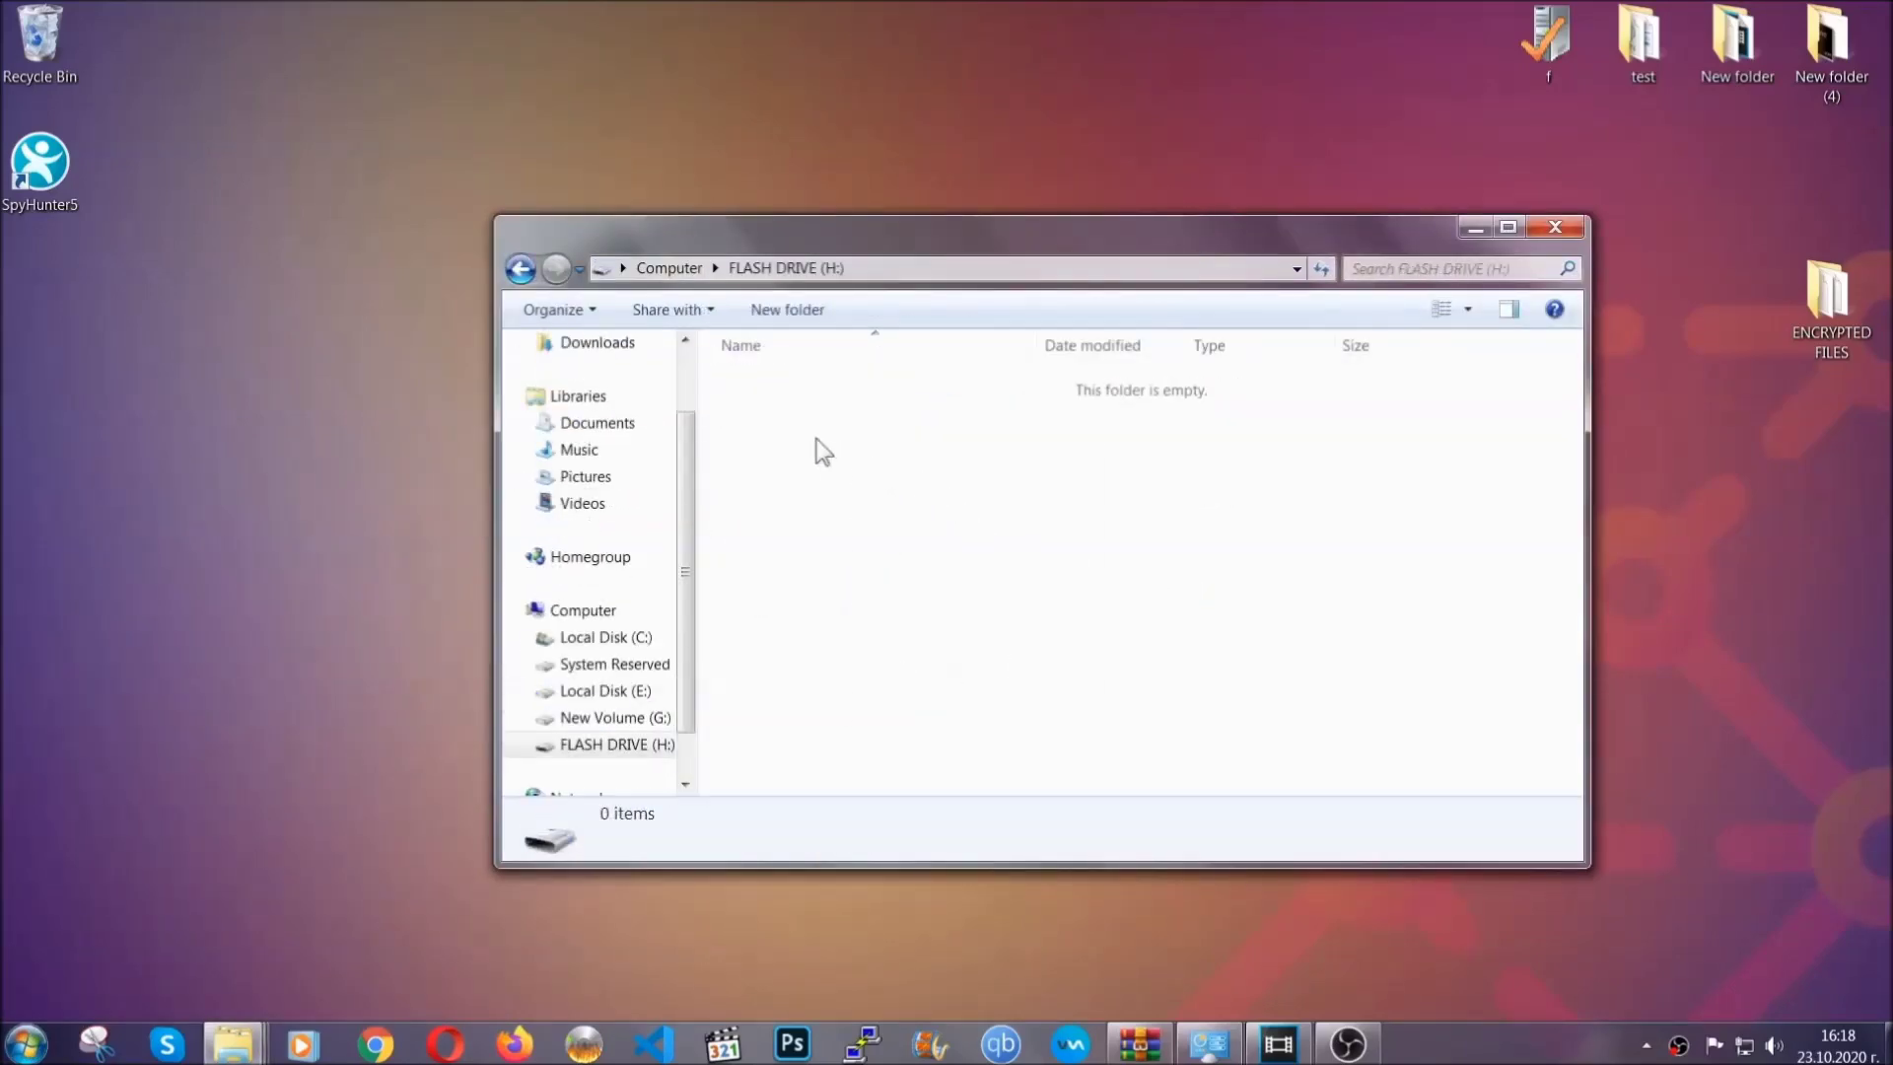
{"action": "right_click", "coordinate": [821, 445]}
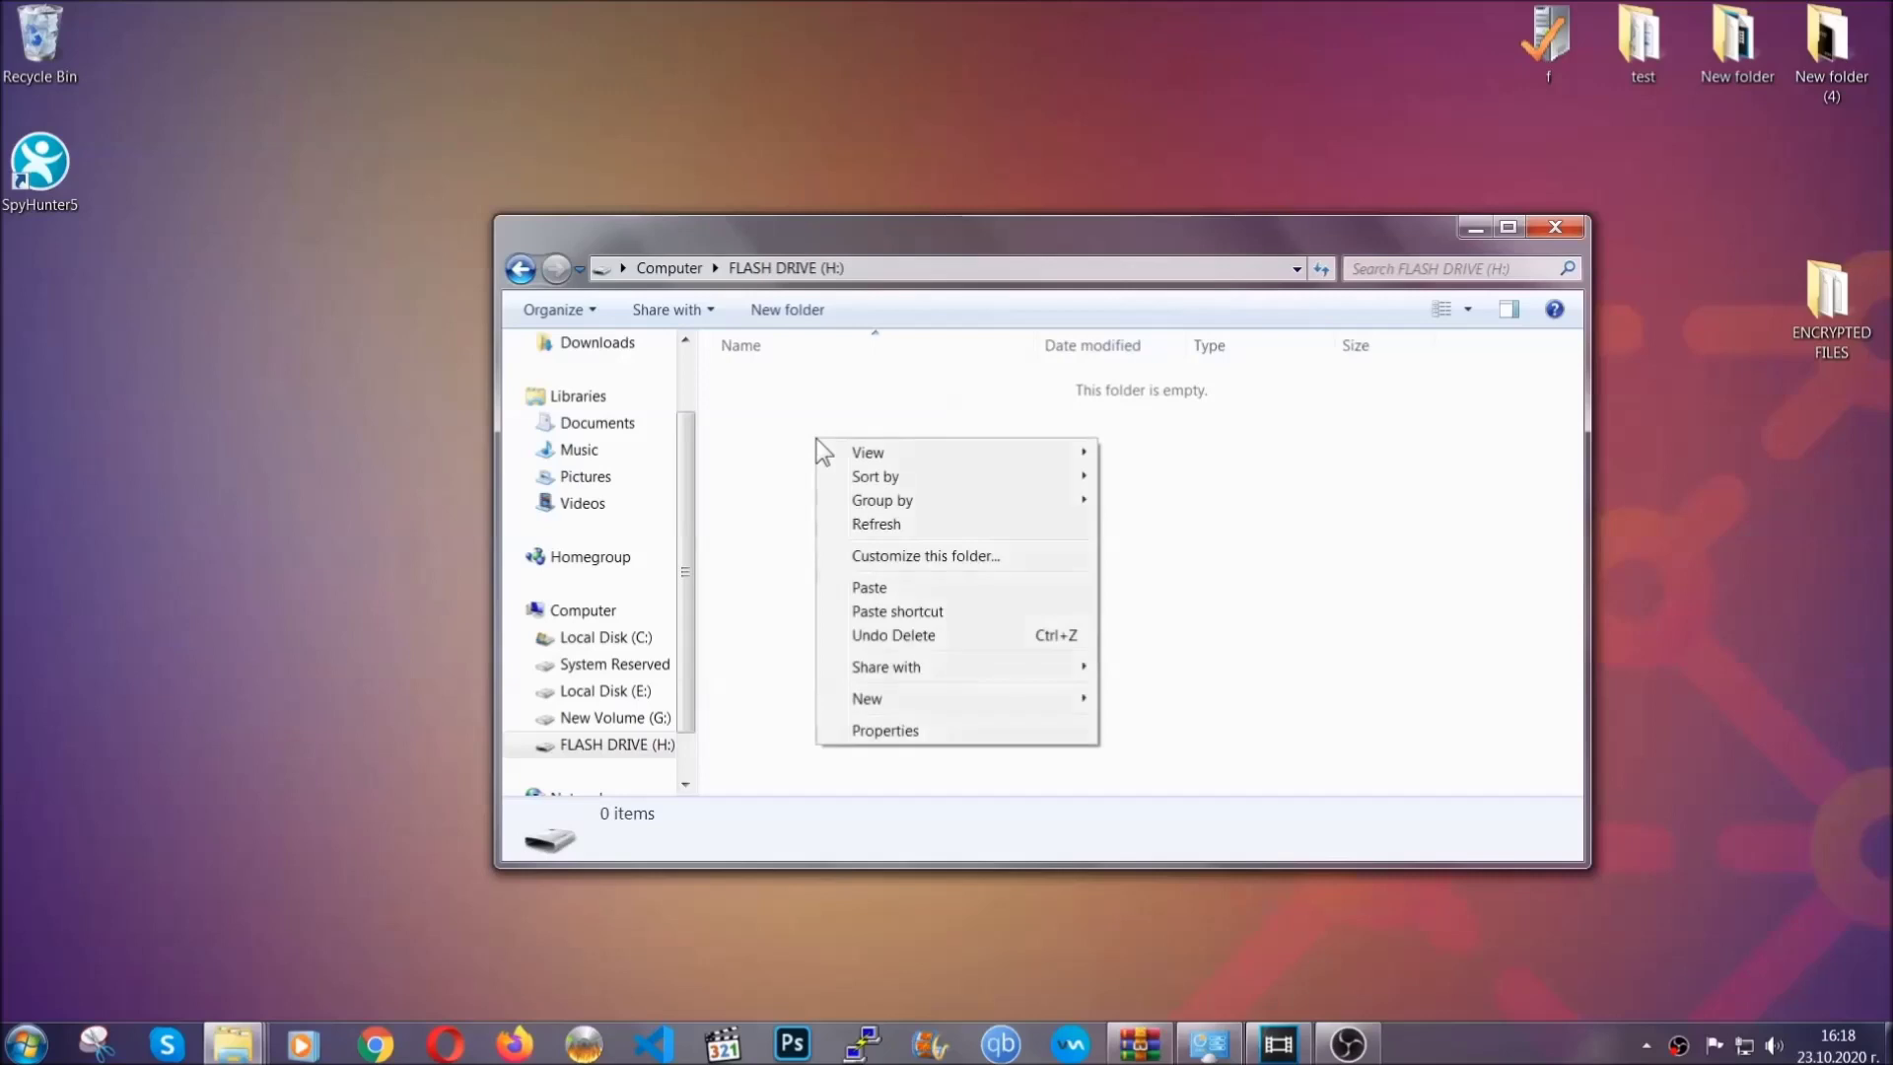
{"action": "left_click", "coordinate": [861, 589]}
{"action": "left_click", "coordinate": [862, 590]}
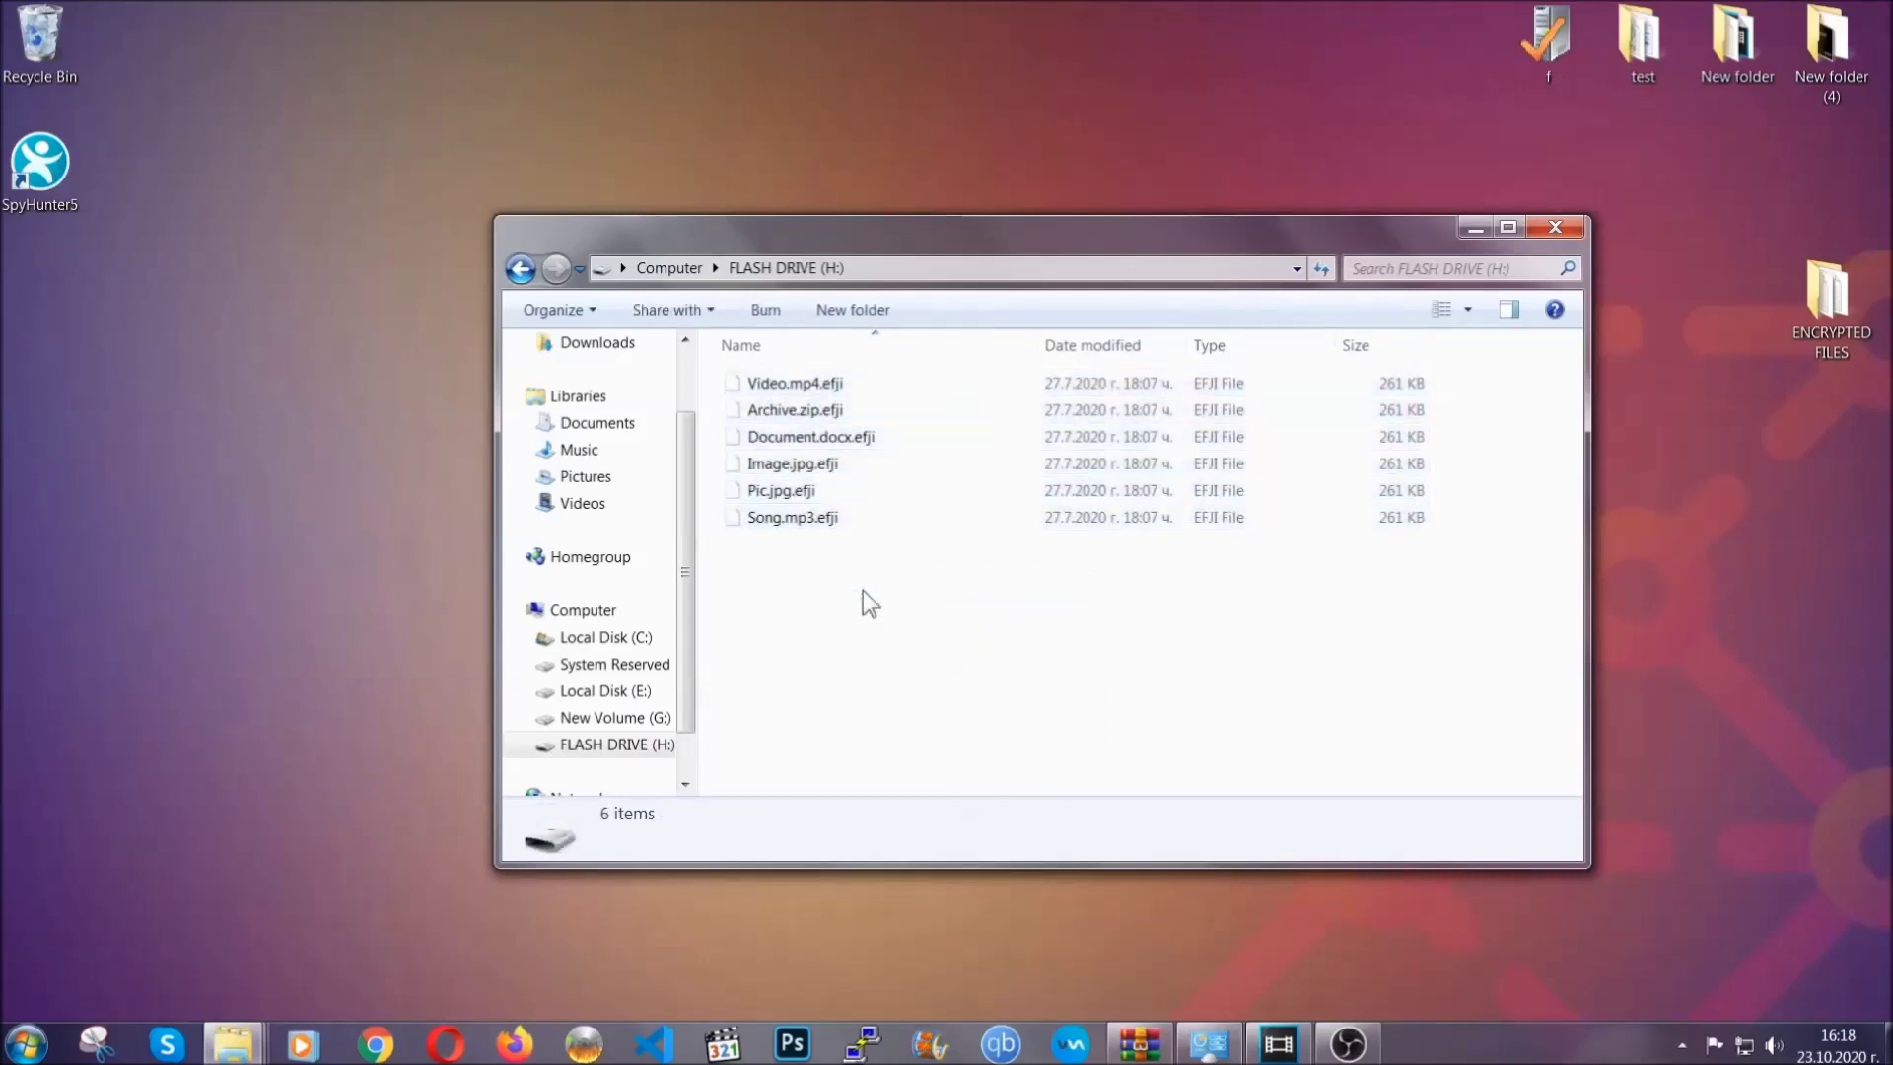
{"action": "left_click", "coordinate": [1556, 229]}
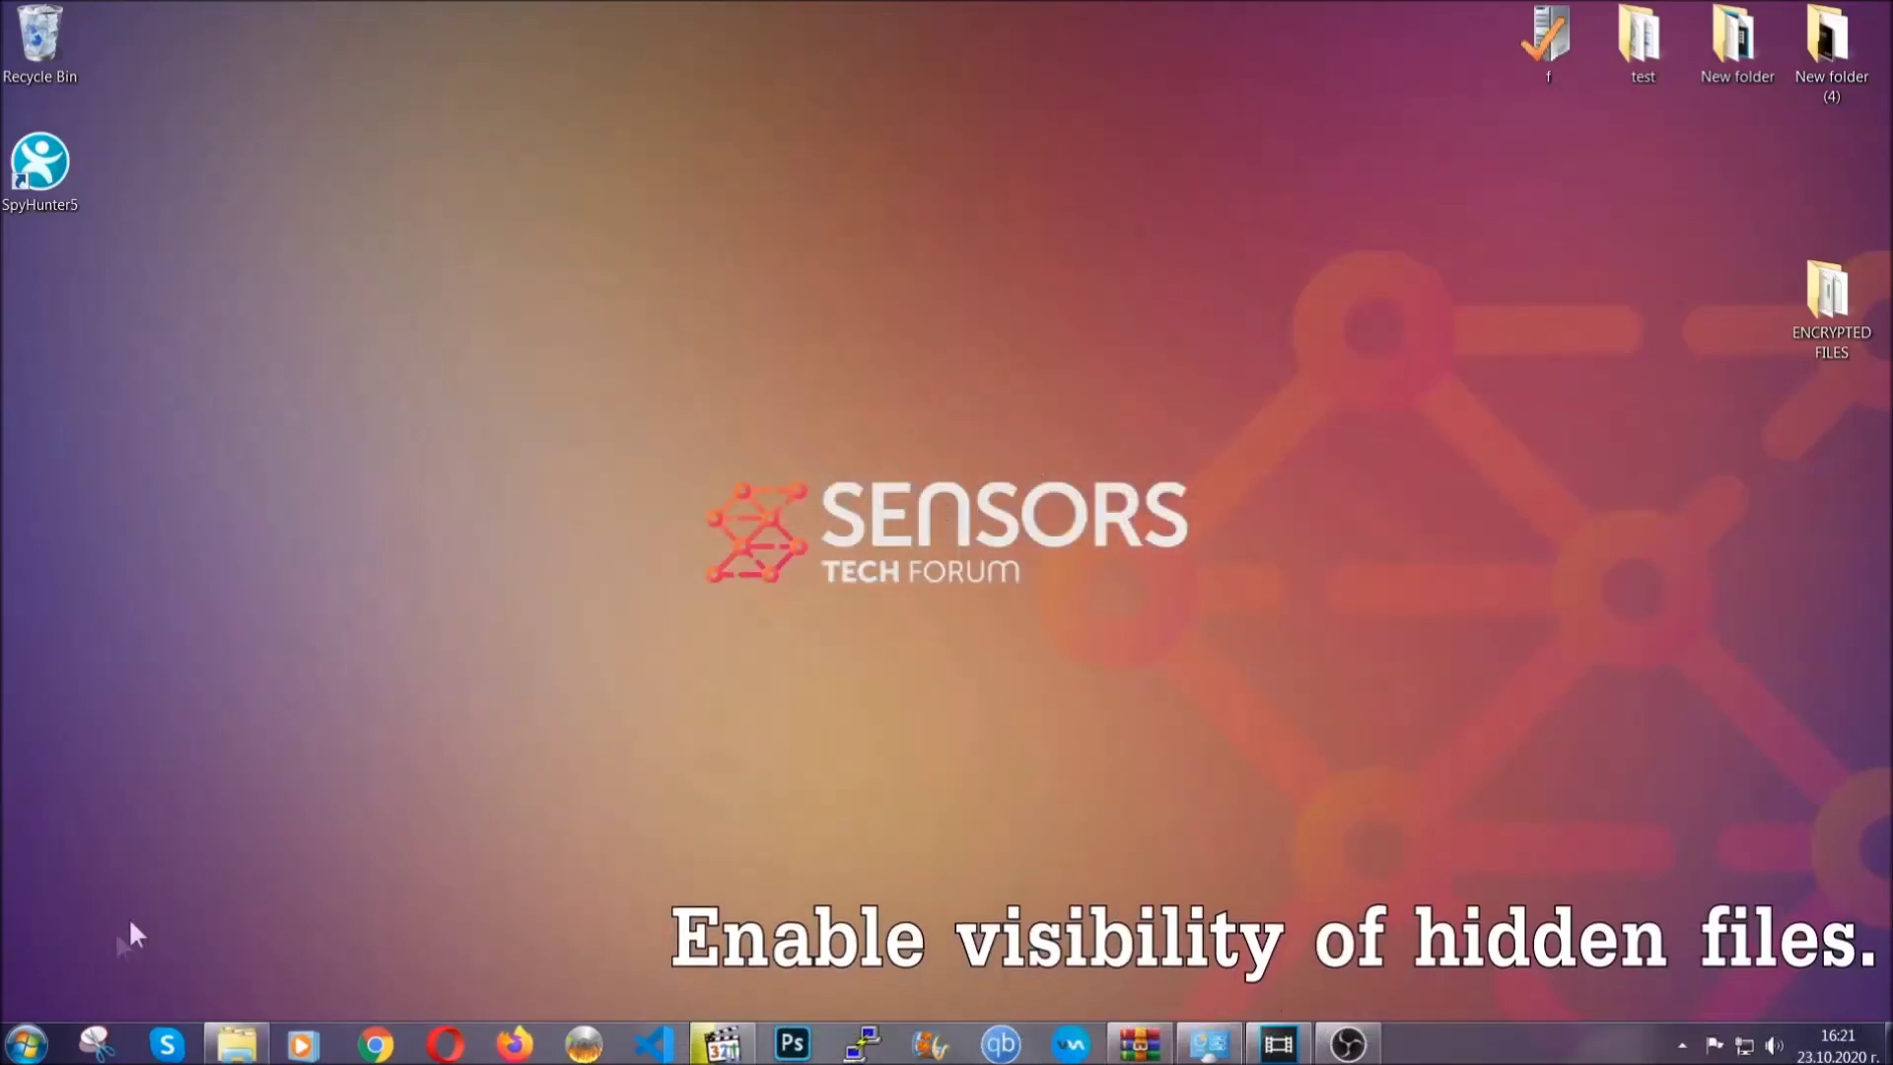
Step: Find 'show hidden files and folders' from Start and apply 'Show hidden files, folders, and drives'
{"action": "left_click", "coordinate": [25, 1043]}
{"action": "left_click", "coordinate": [75, 991]}
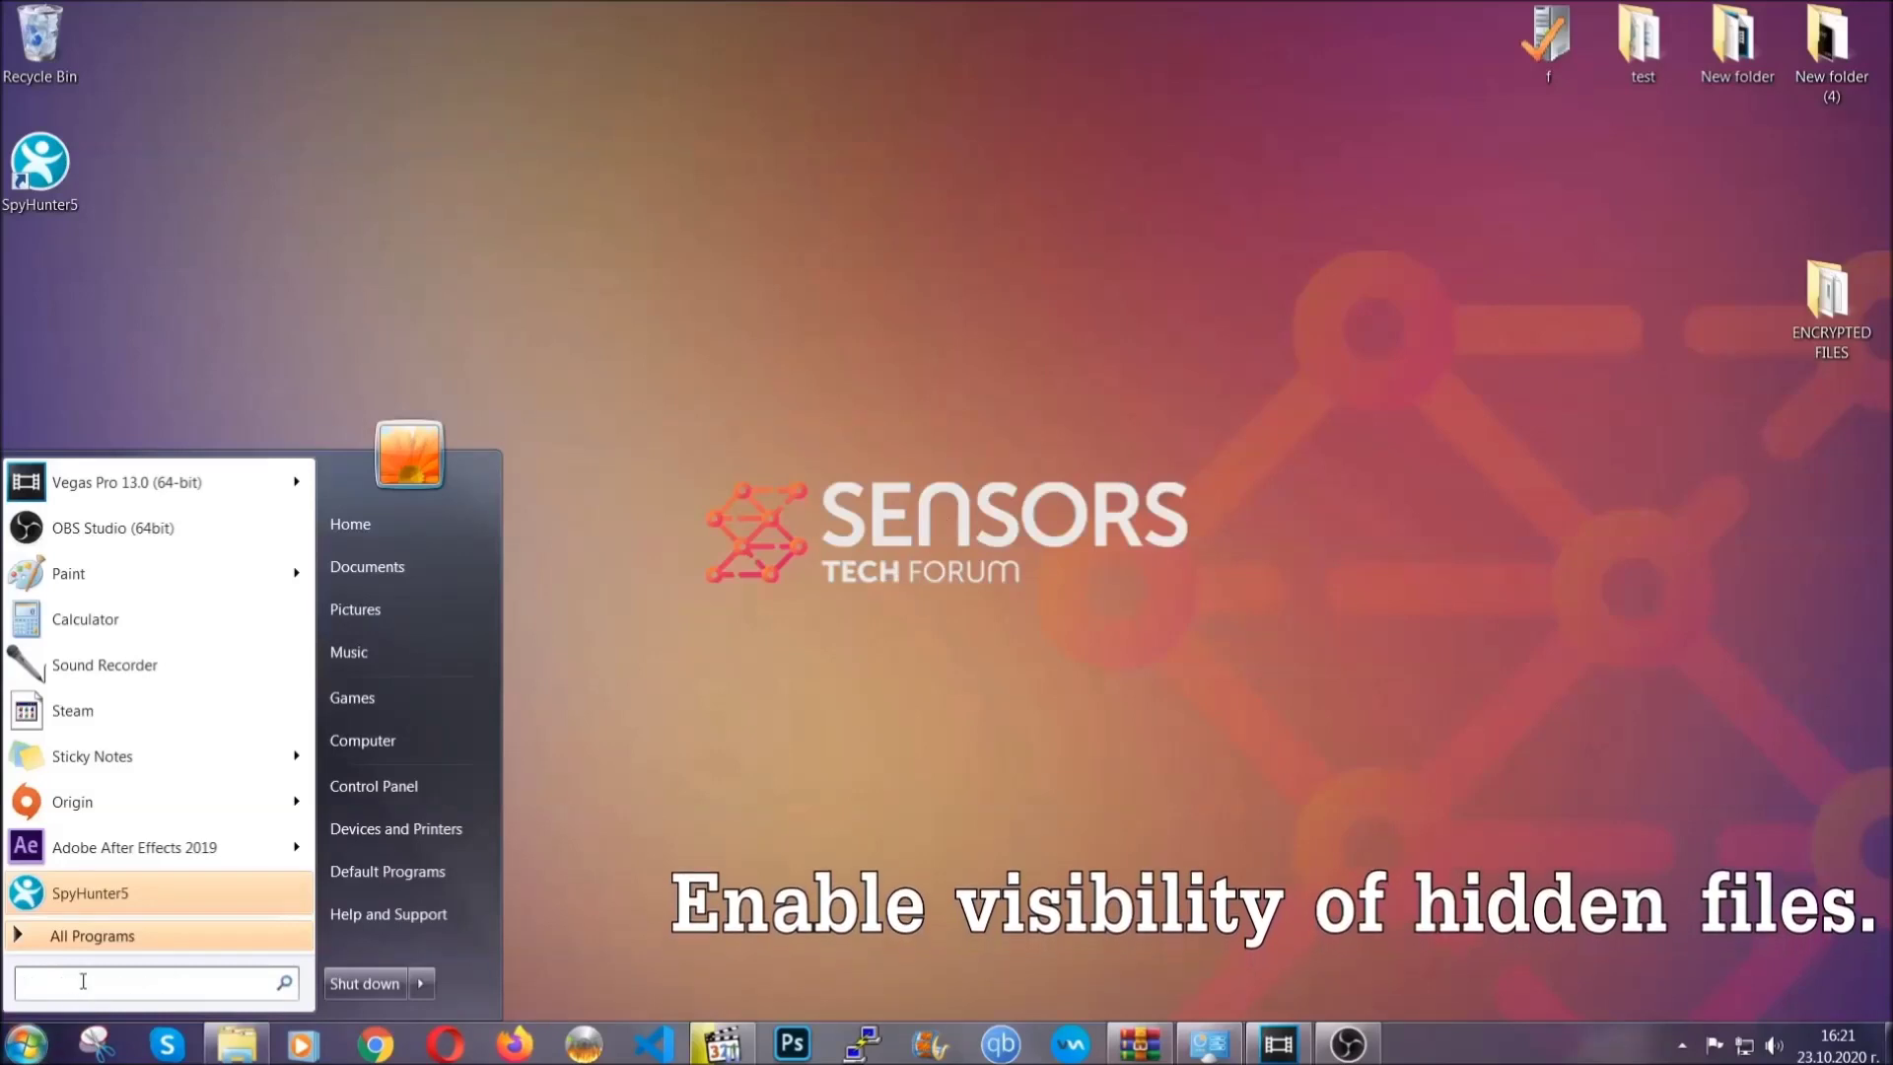
{"action": "type", "text": "showh"}
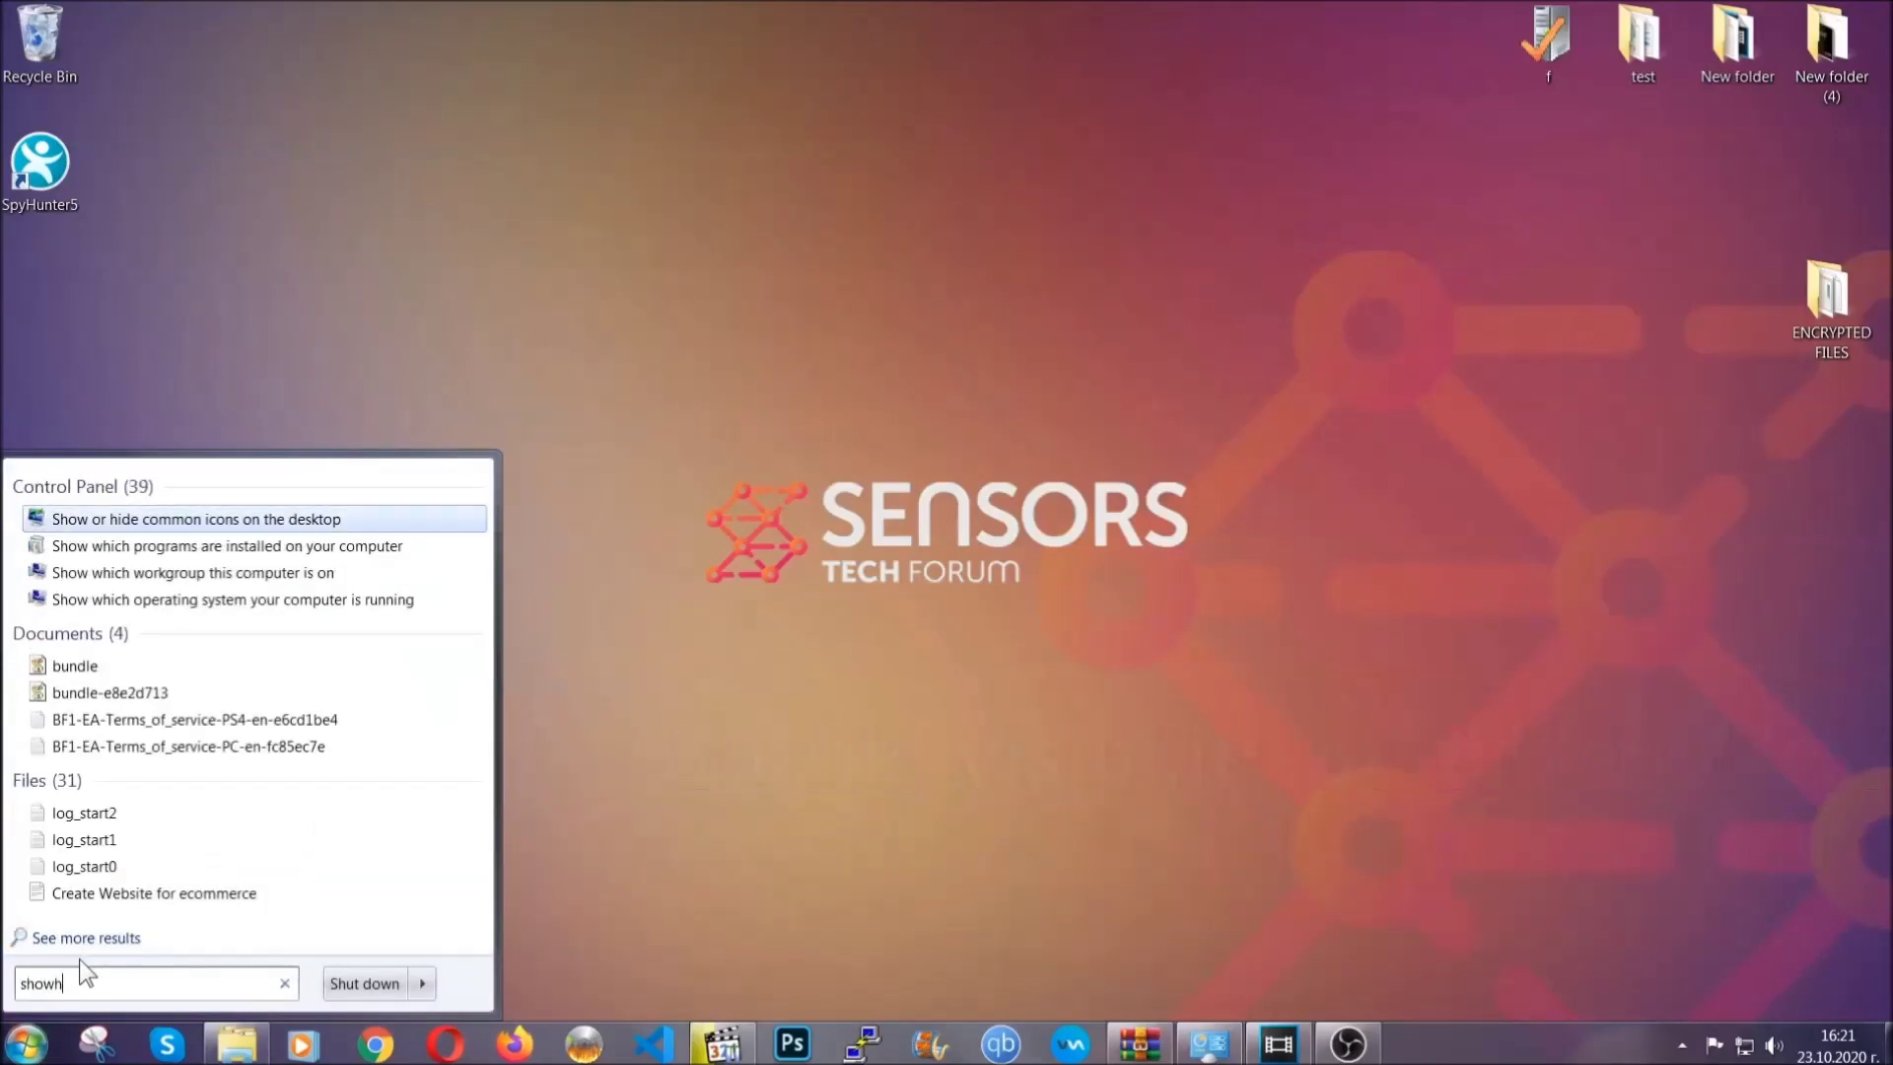
{"action": "key", "text": "BackSpace"}
{"action": "type", "text": "hidden f"}
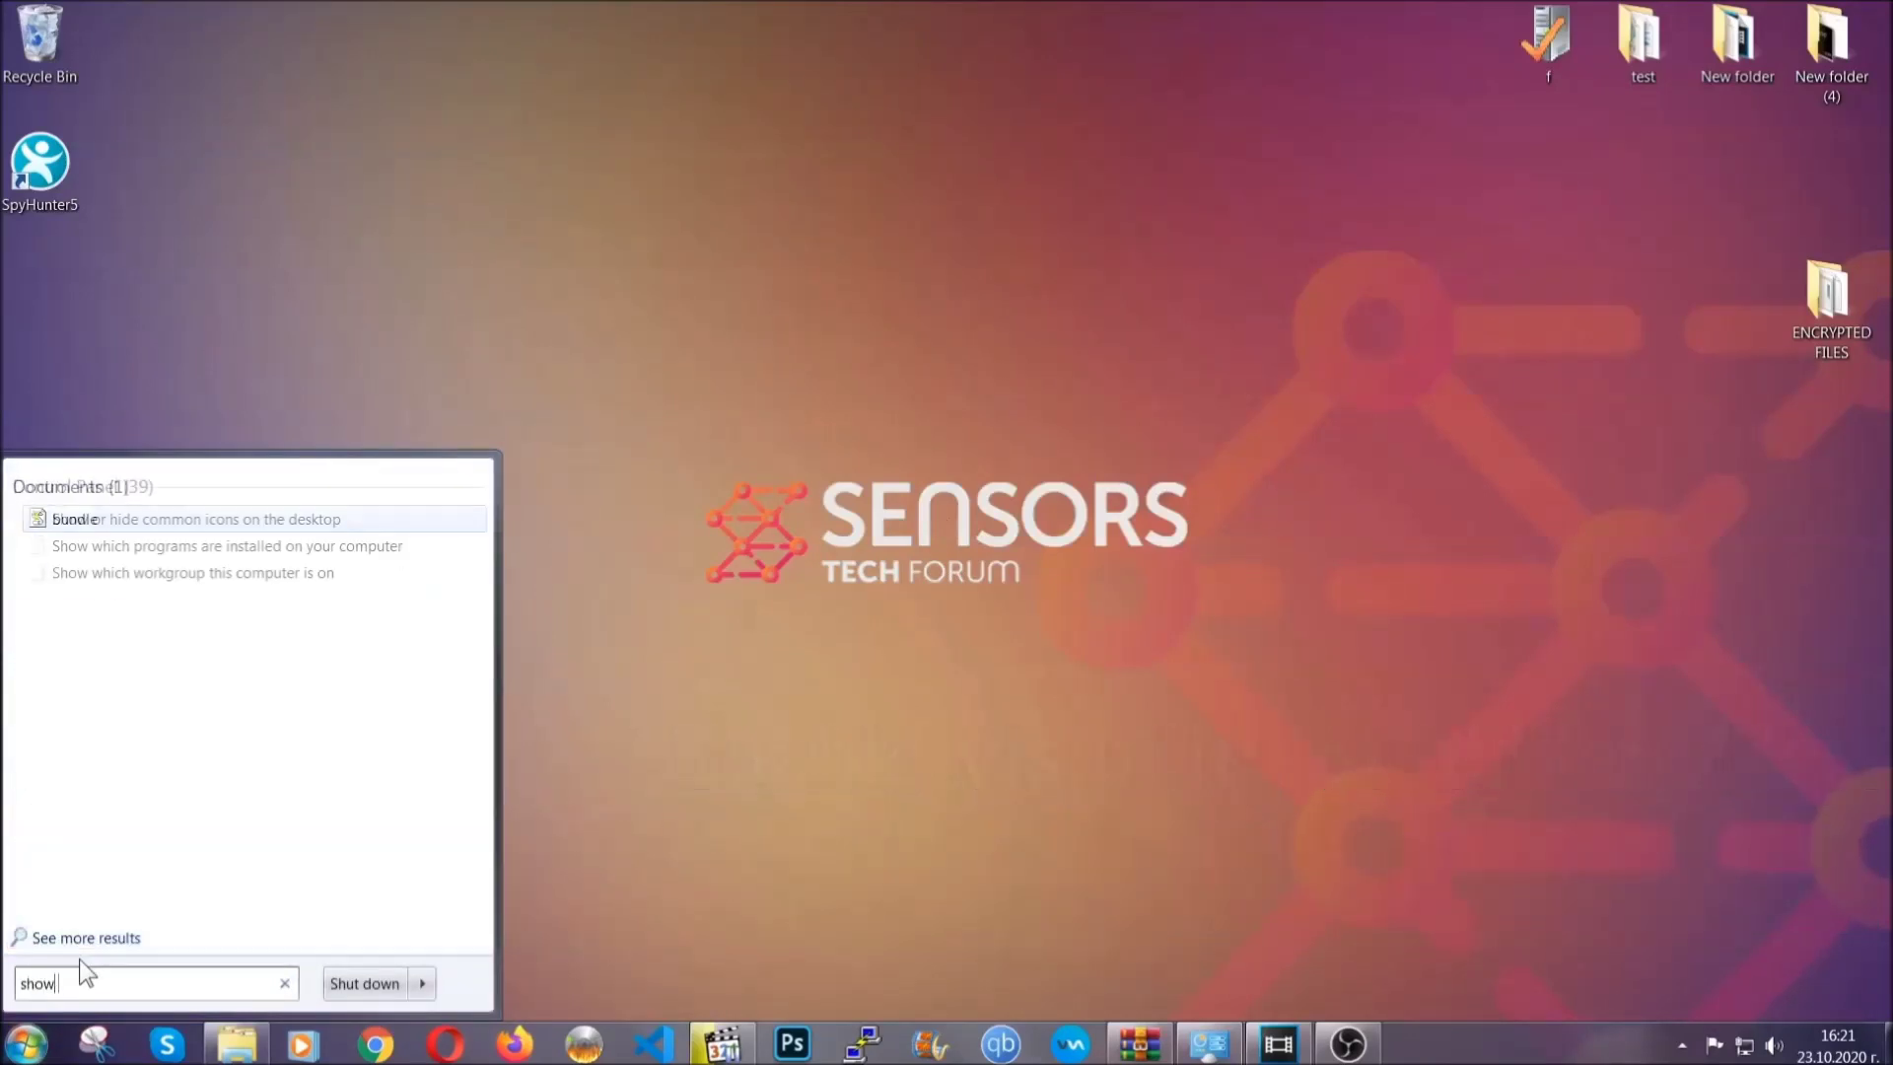
{"action": "type", "text": "iles and folders"}
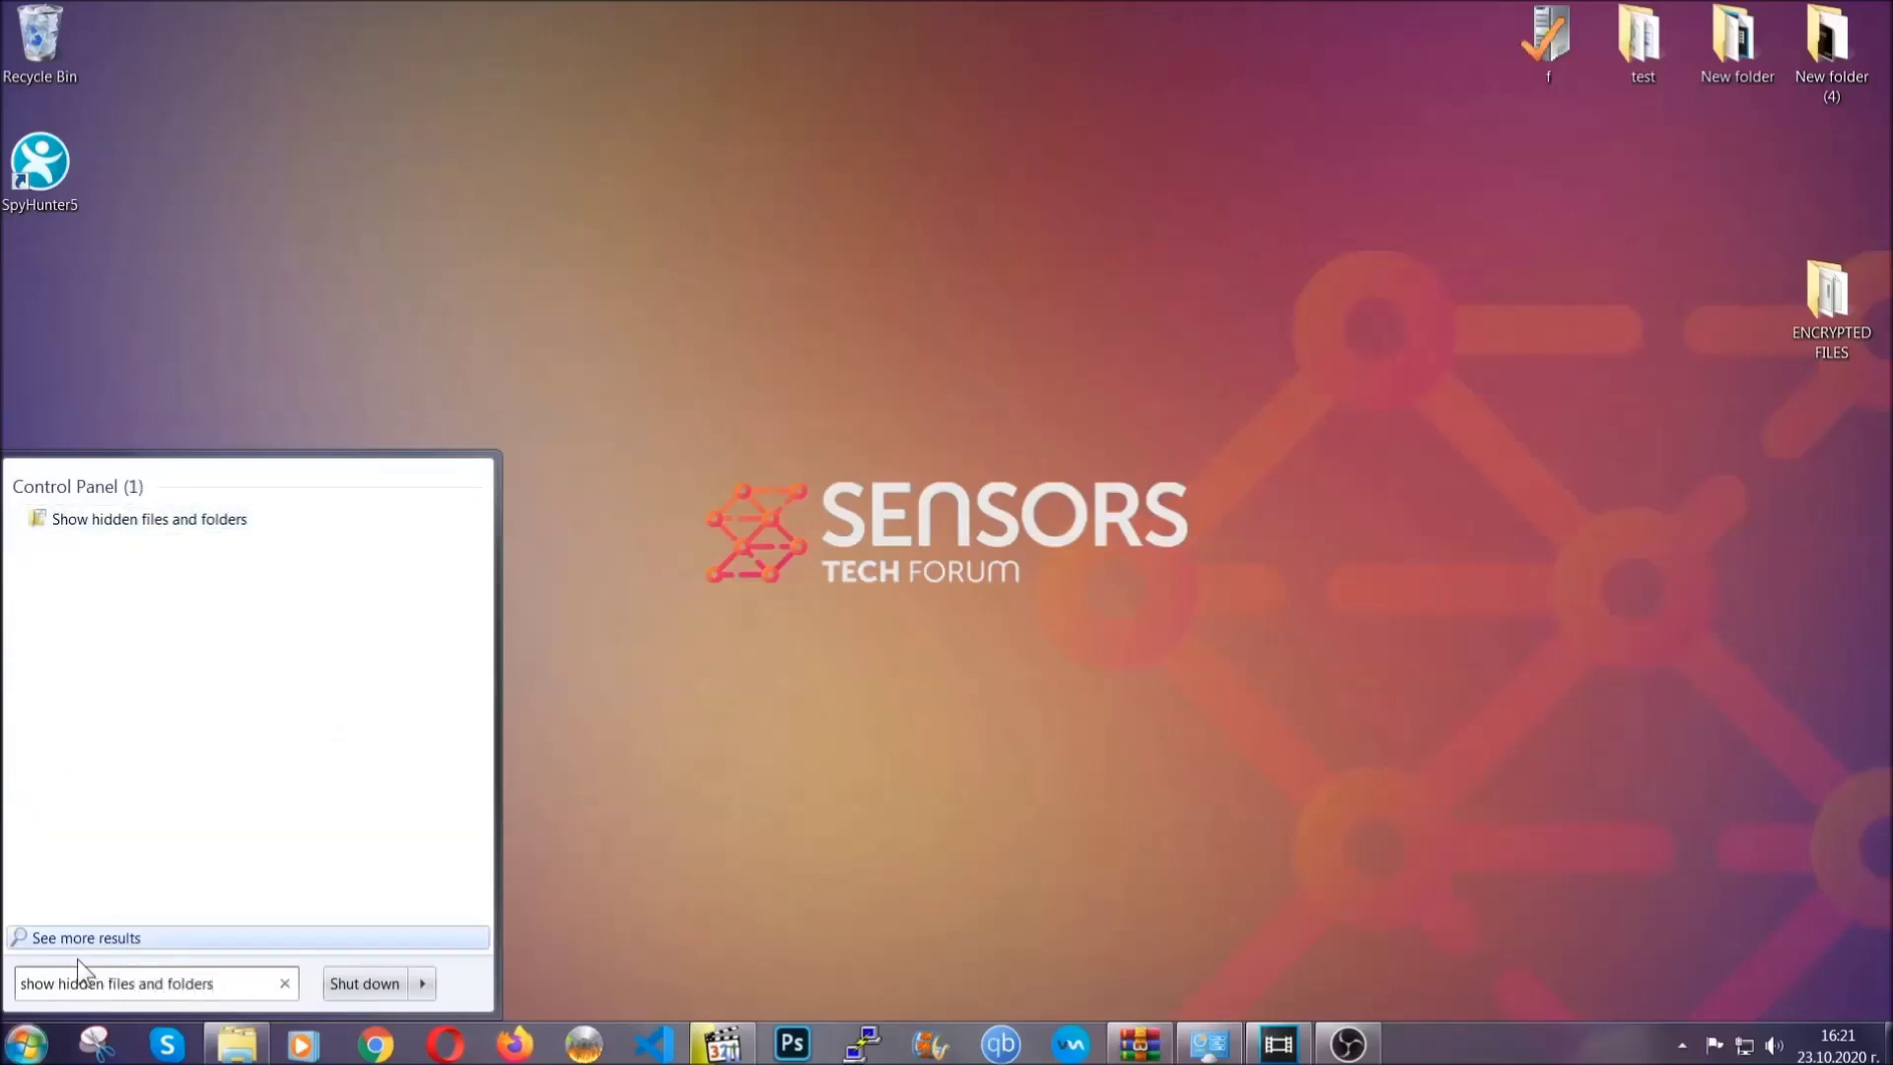
{"action": "left_click", "coordinate": [224, 523]}
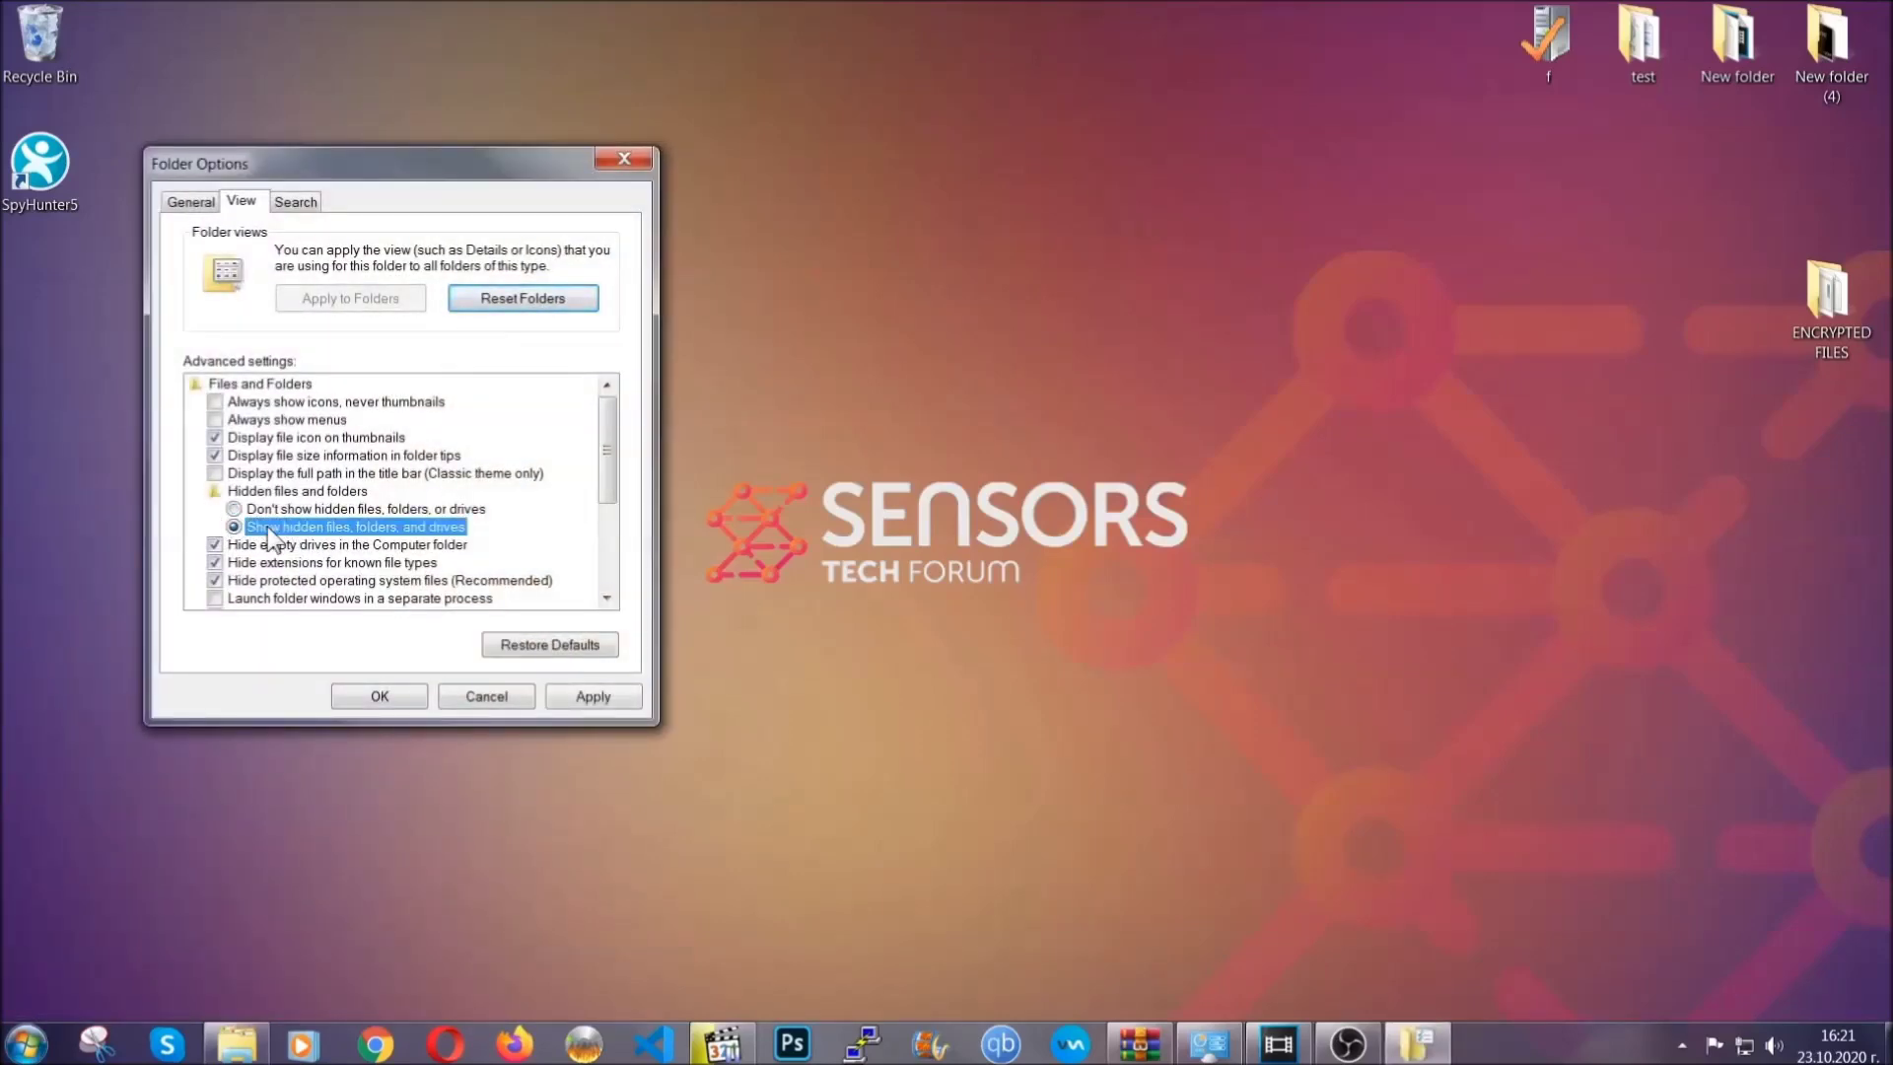
{"action": "left_click", "coordinate": [585, 702]}
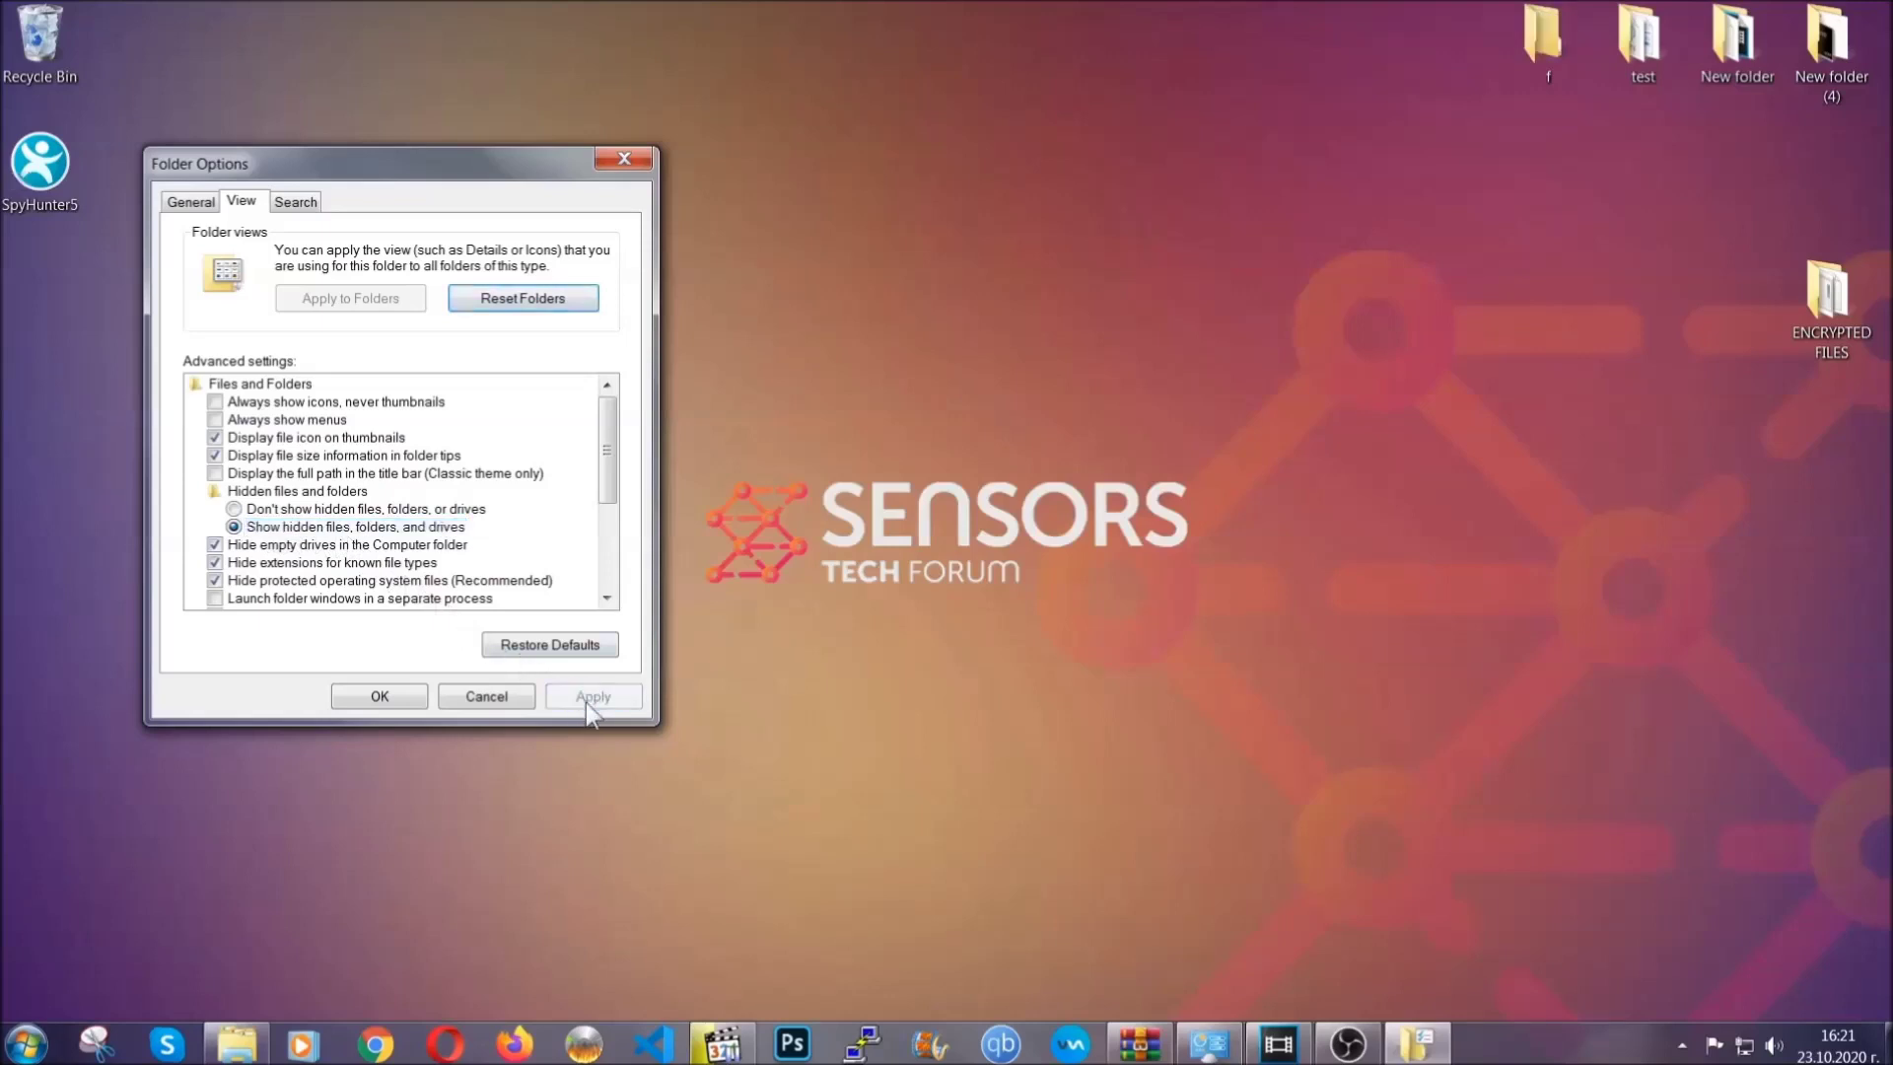
{"action": "left_click", "coordinate": [378, 696]}
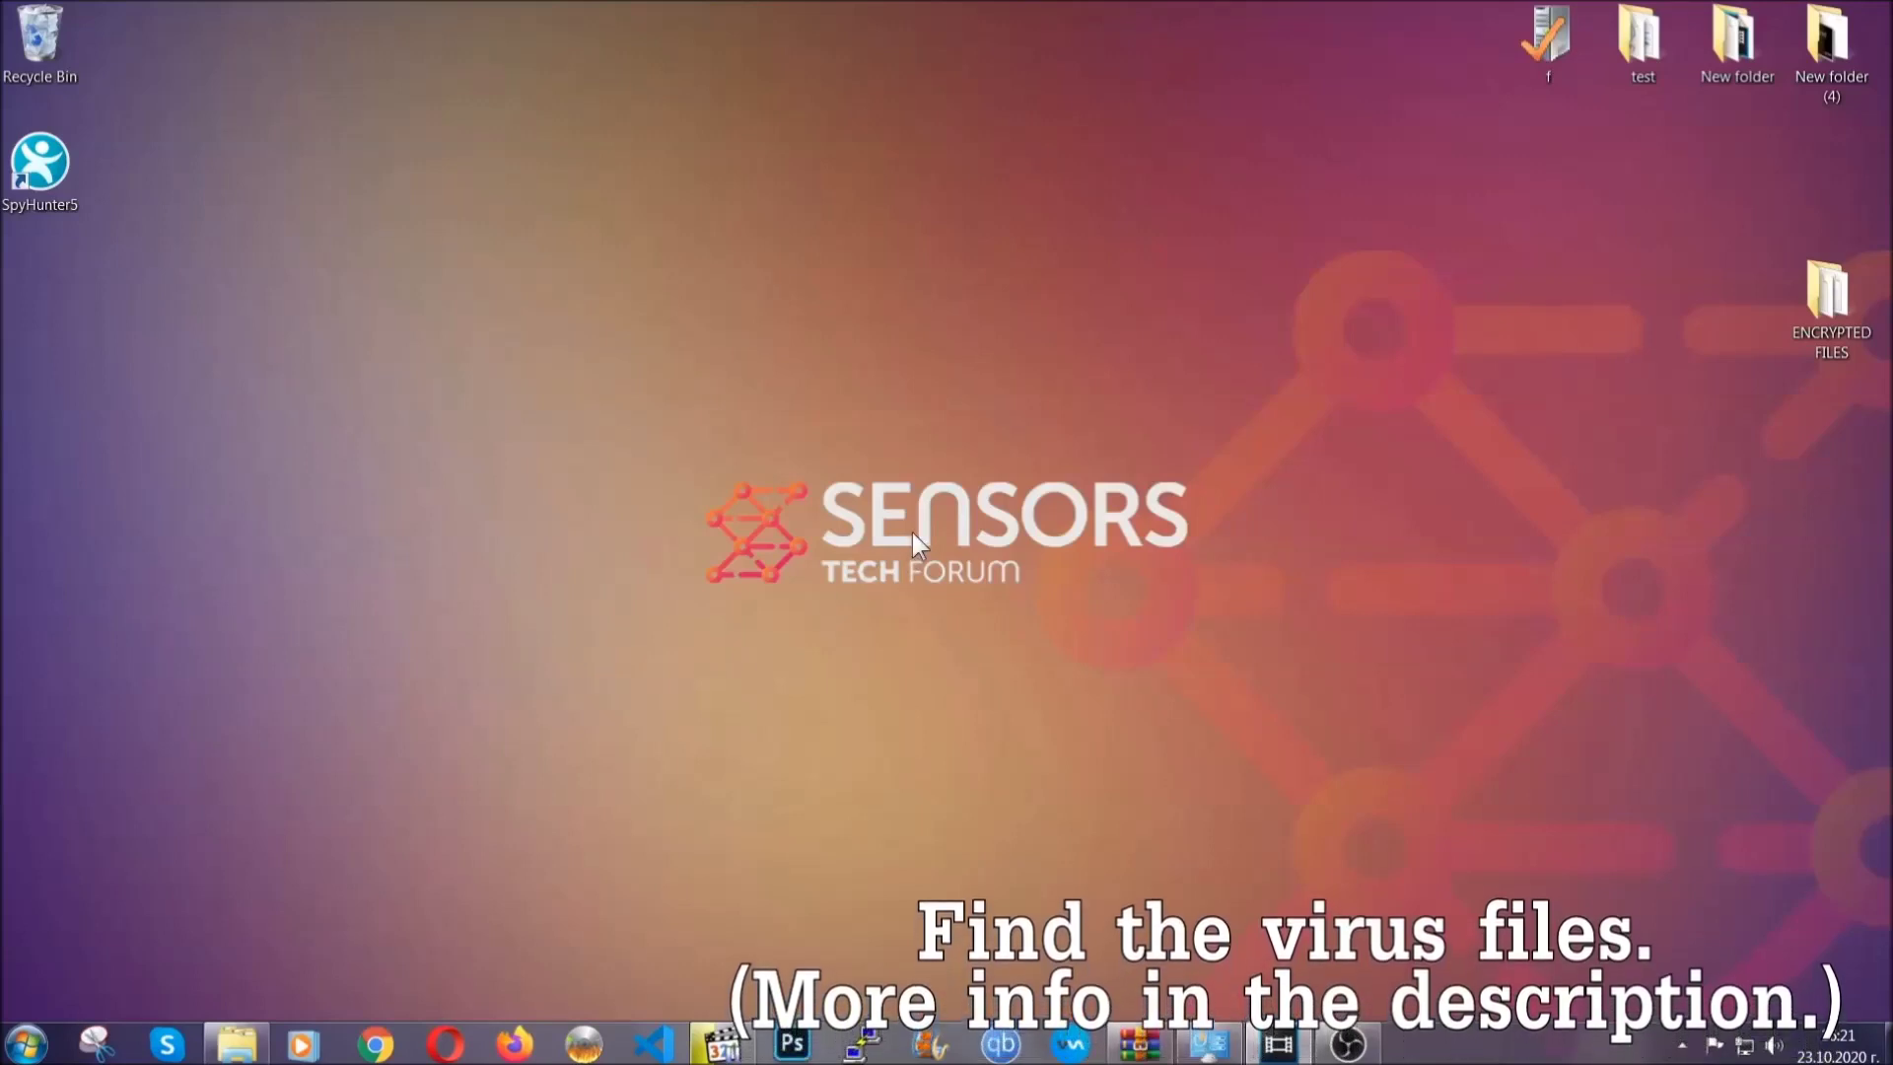
Step: Search the whole computer for 'fileextension:exe Example Vir' from the Computer window
{"action": "left_click", "coordinate": [26, 1043]}
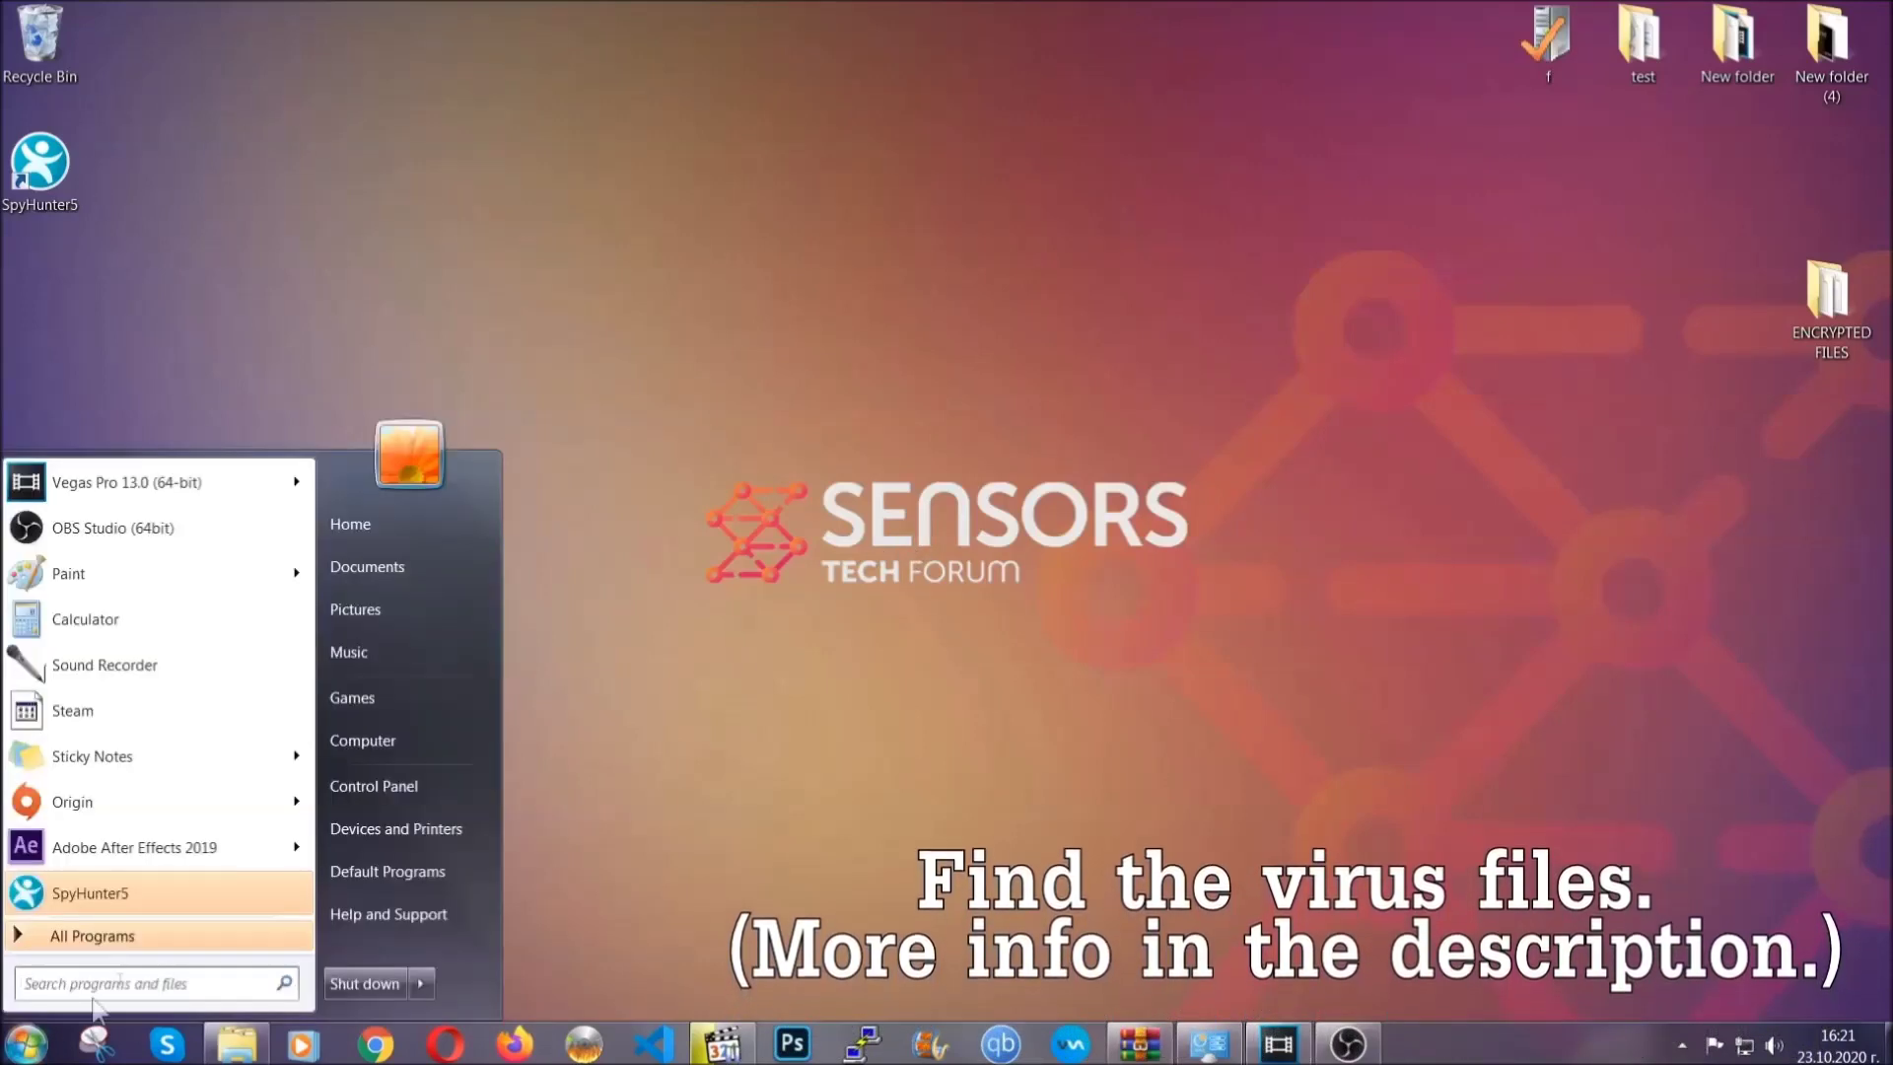
{"action": "left_click", "coordinate": [389, 738]}
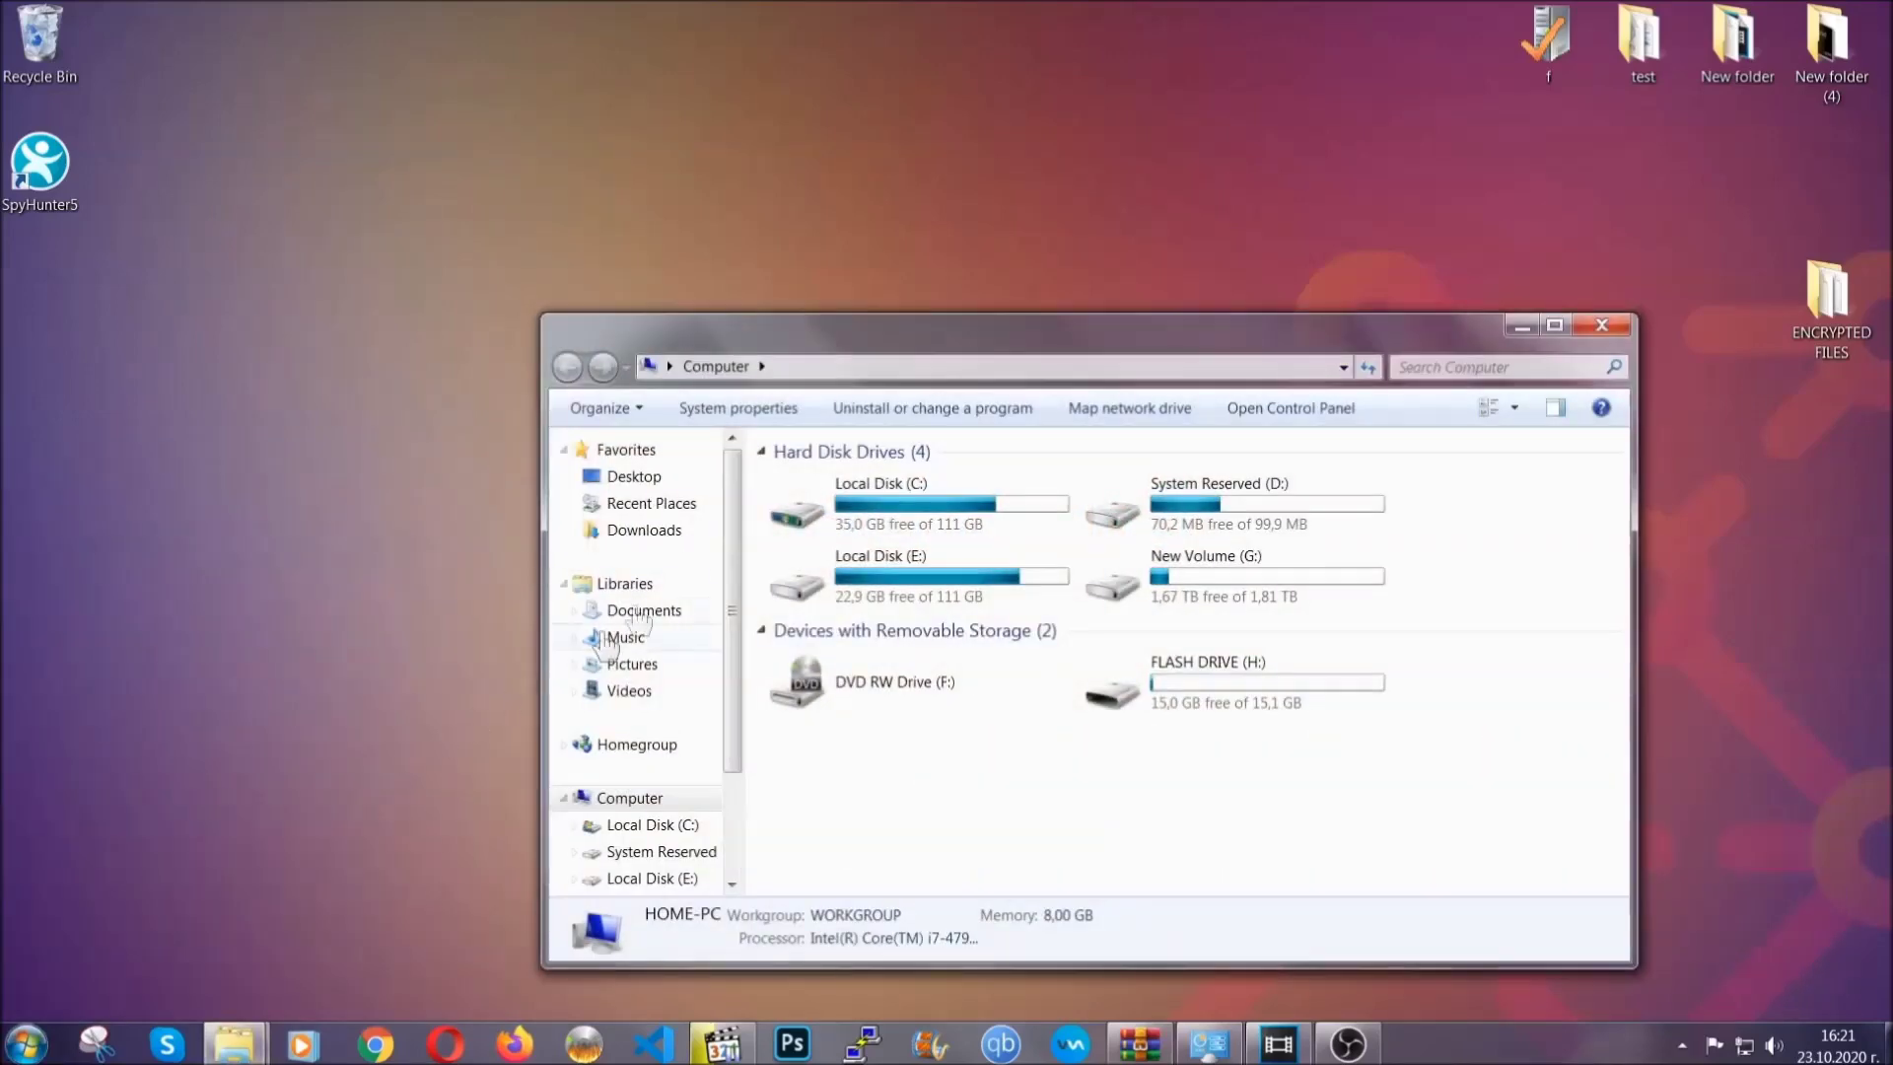
{"action": "left_click_drag", "start_coordinate": [1029, 347], "coordinate": [905, 263]}
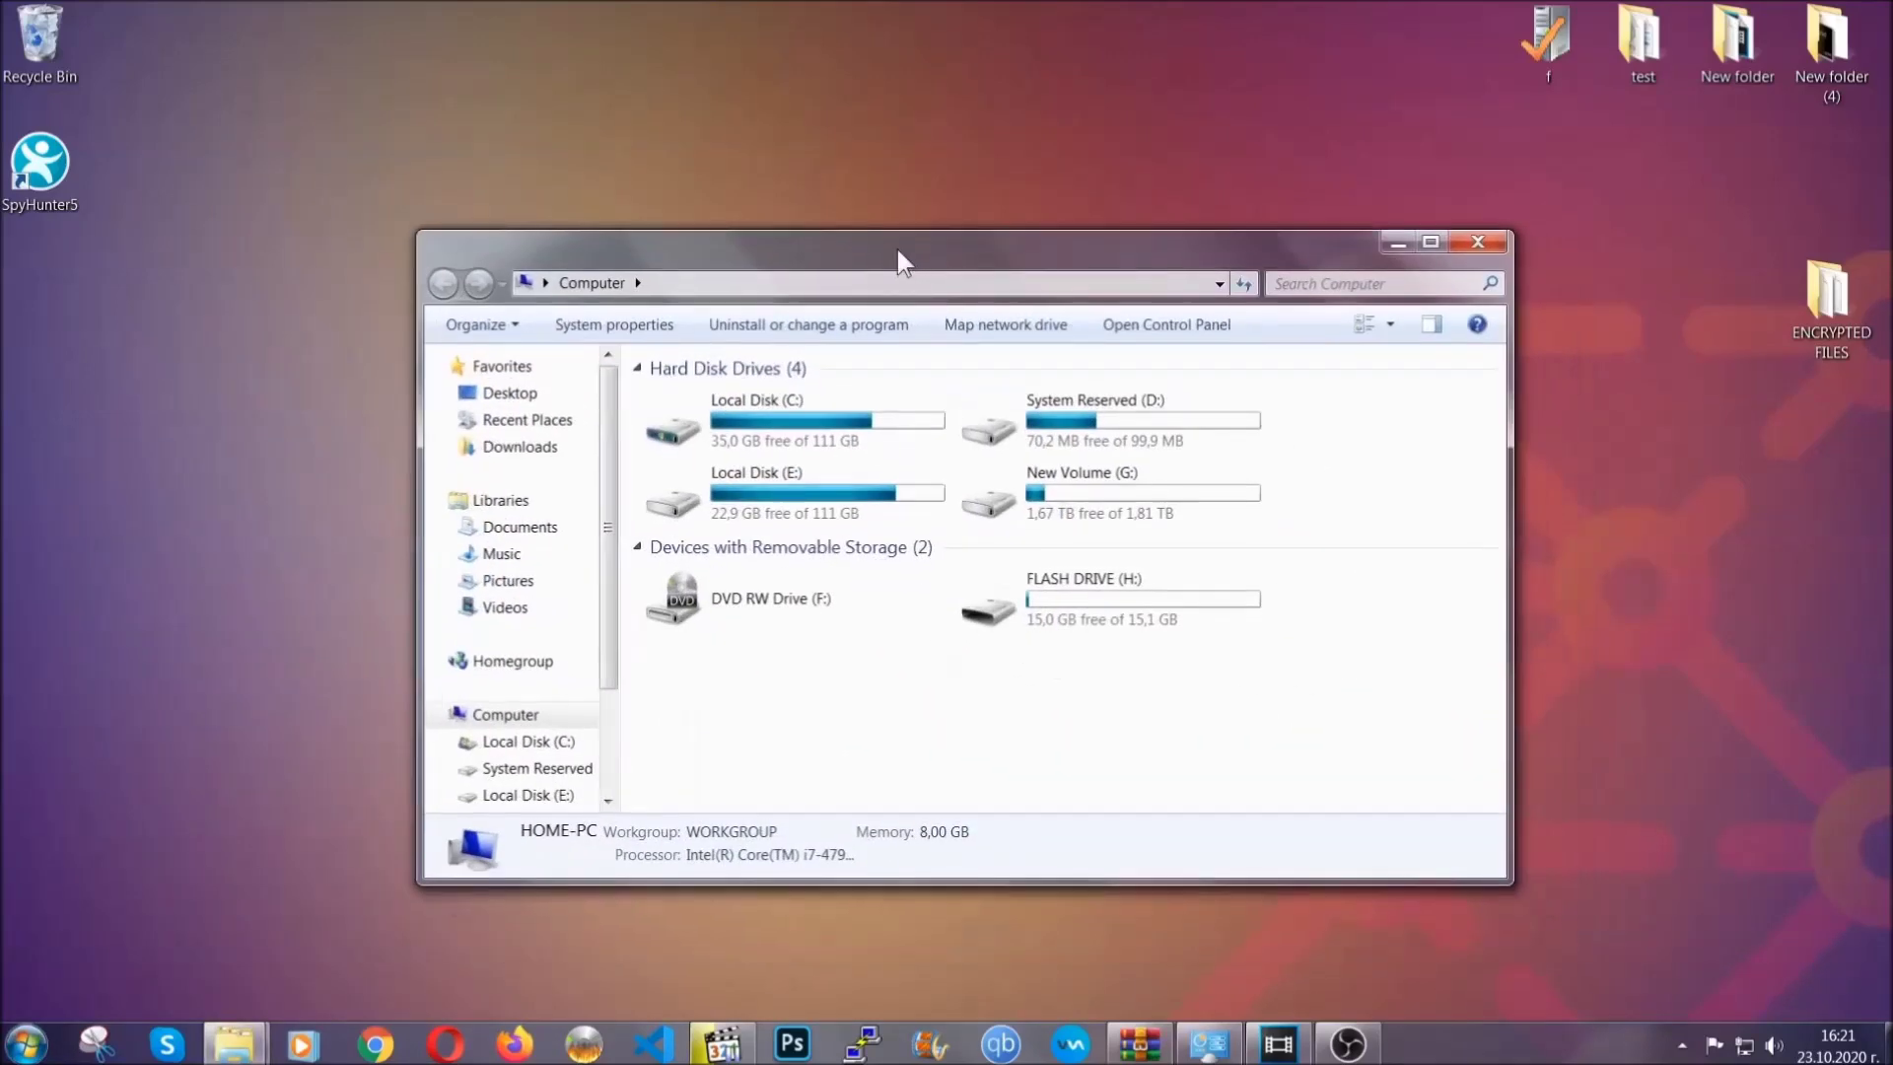
{"action": "left_click", "coordinate": [1286, 284]}
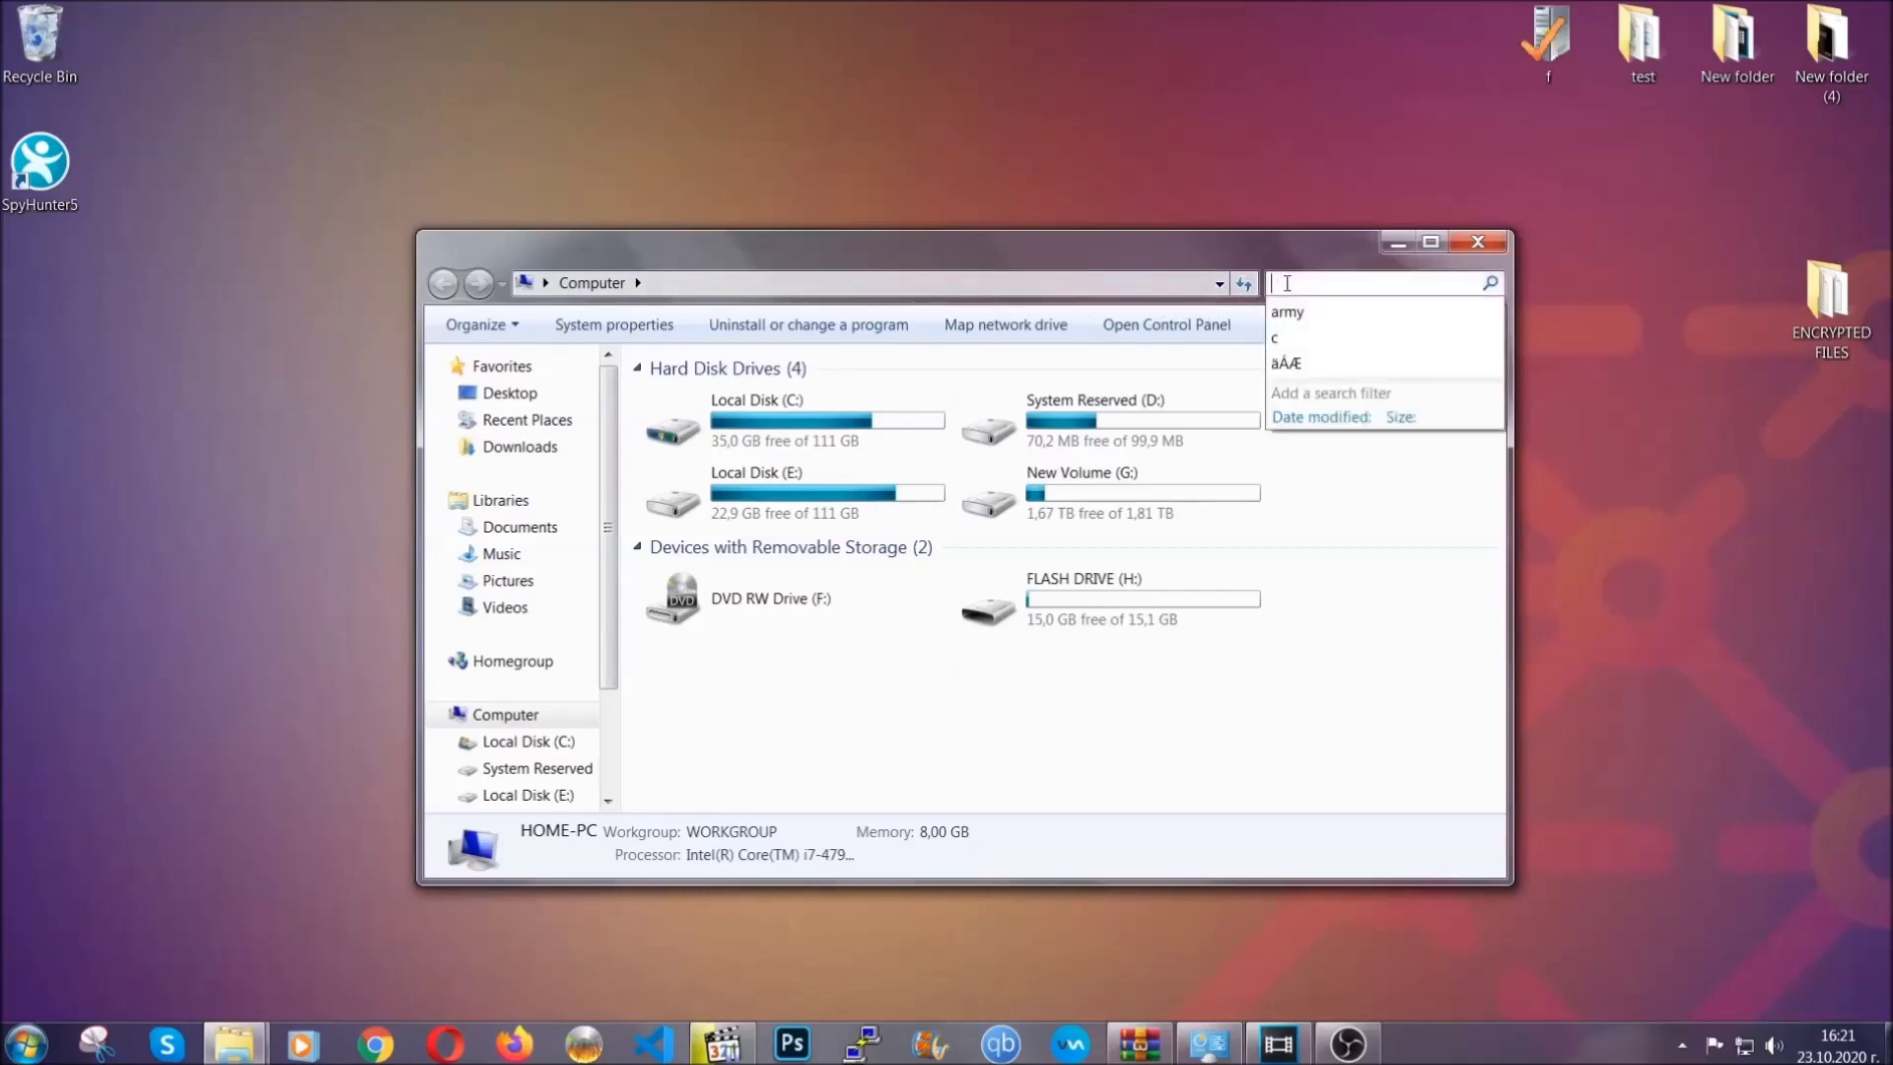
{"action": "type", "text": "file"}
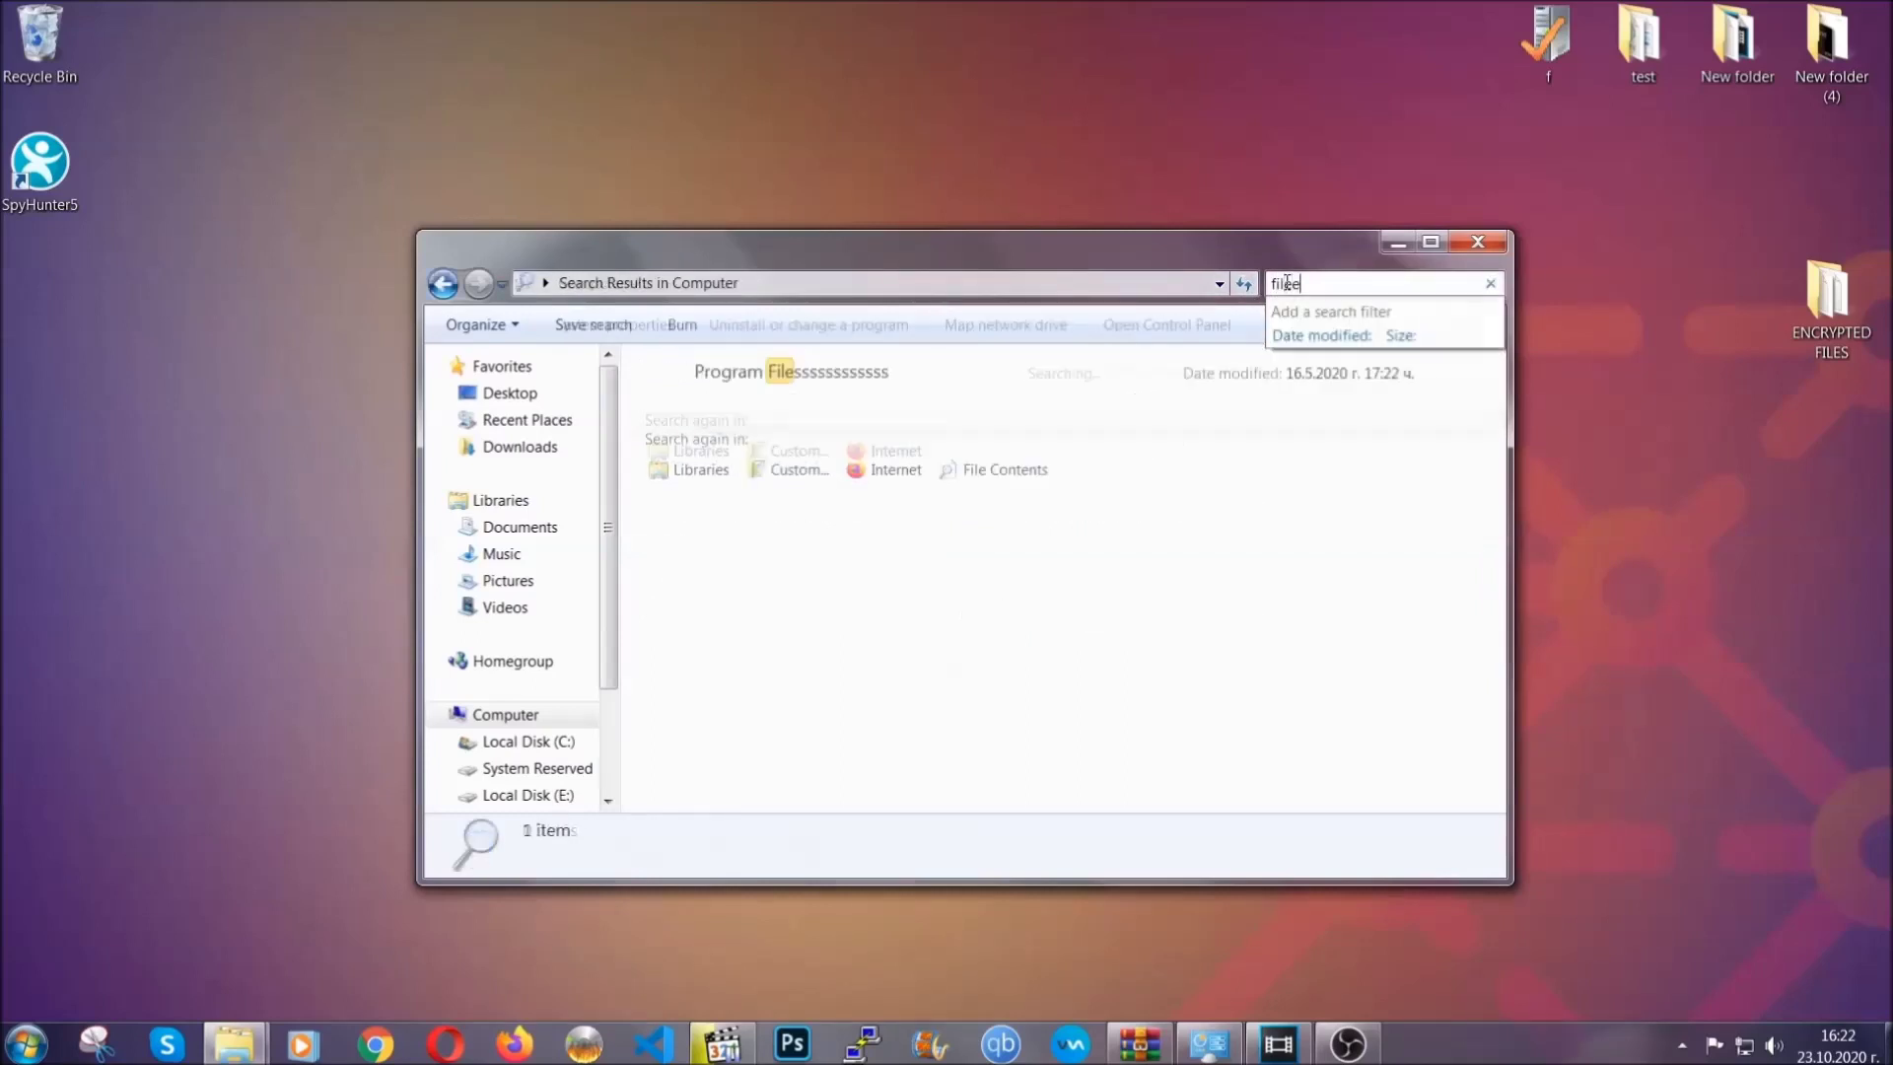
{"action": "type", "text": "extension:exe "}
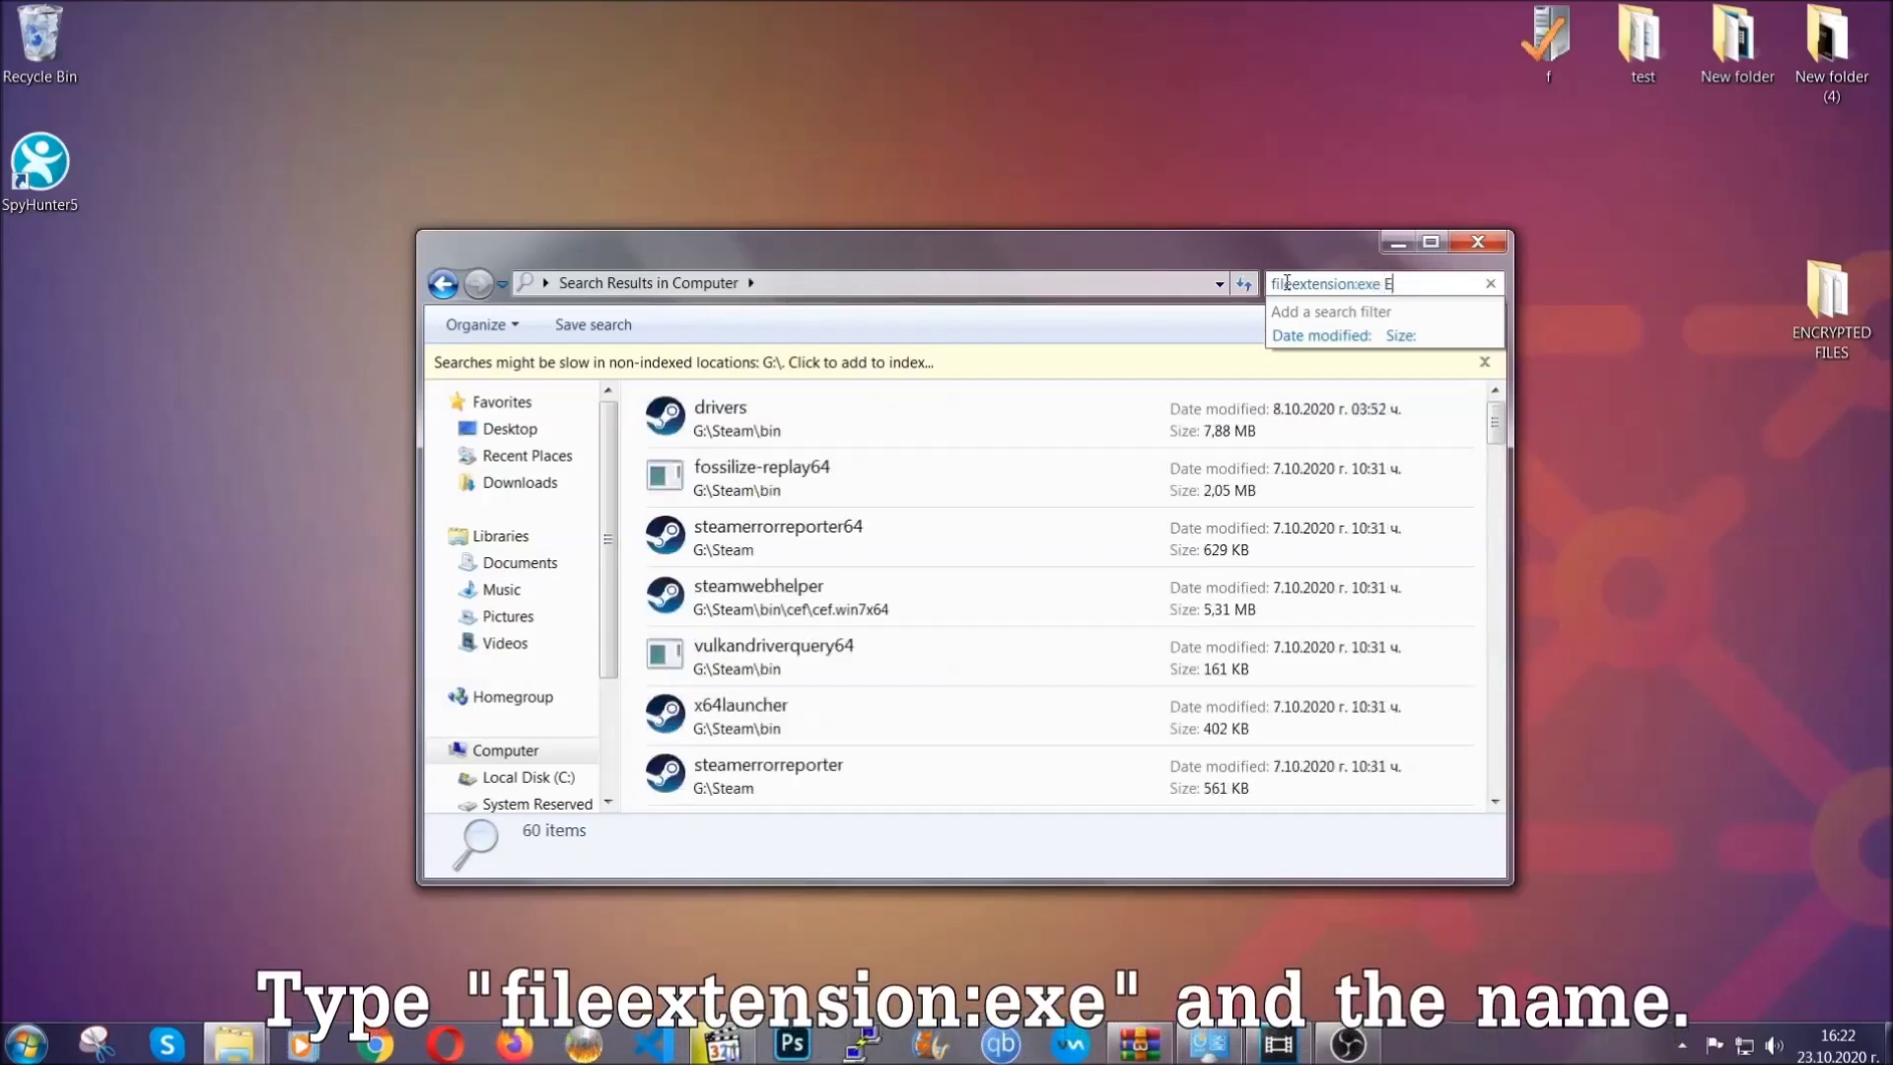
{"action": "type", "text": "Example Virus Name"}
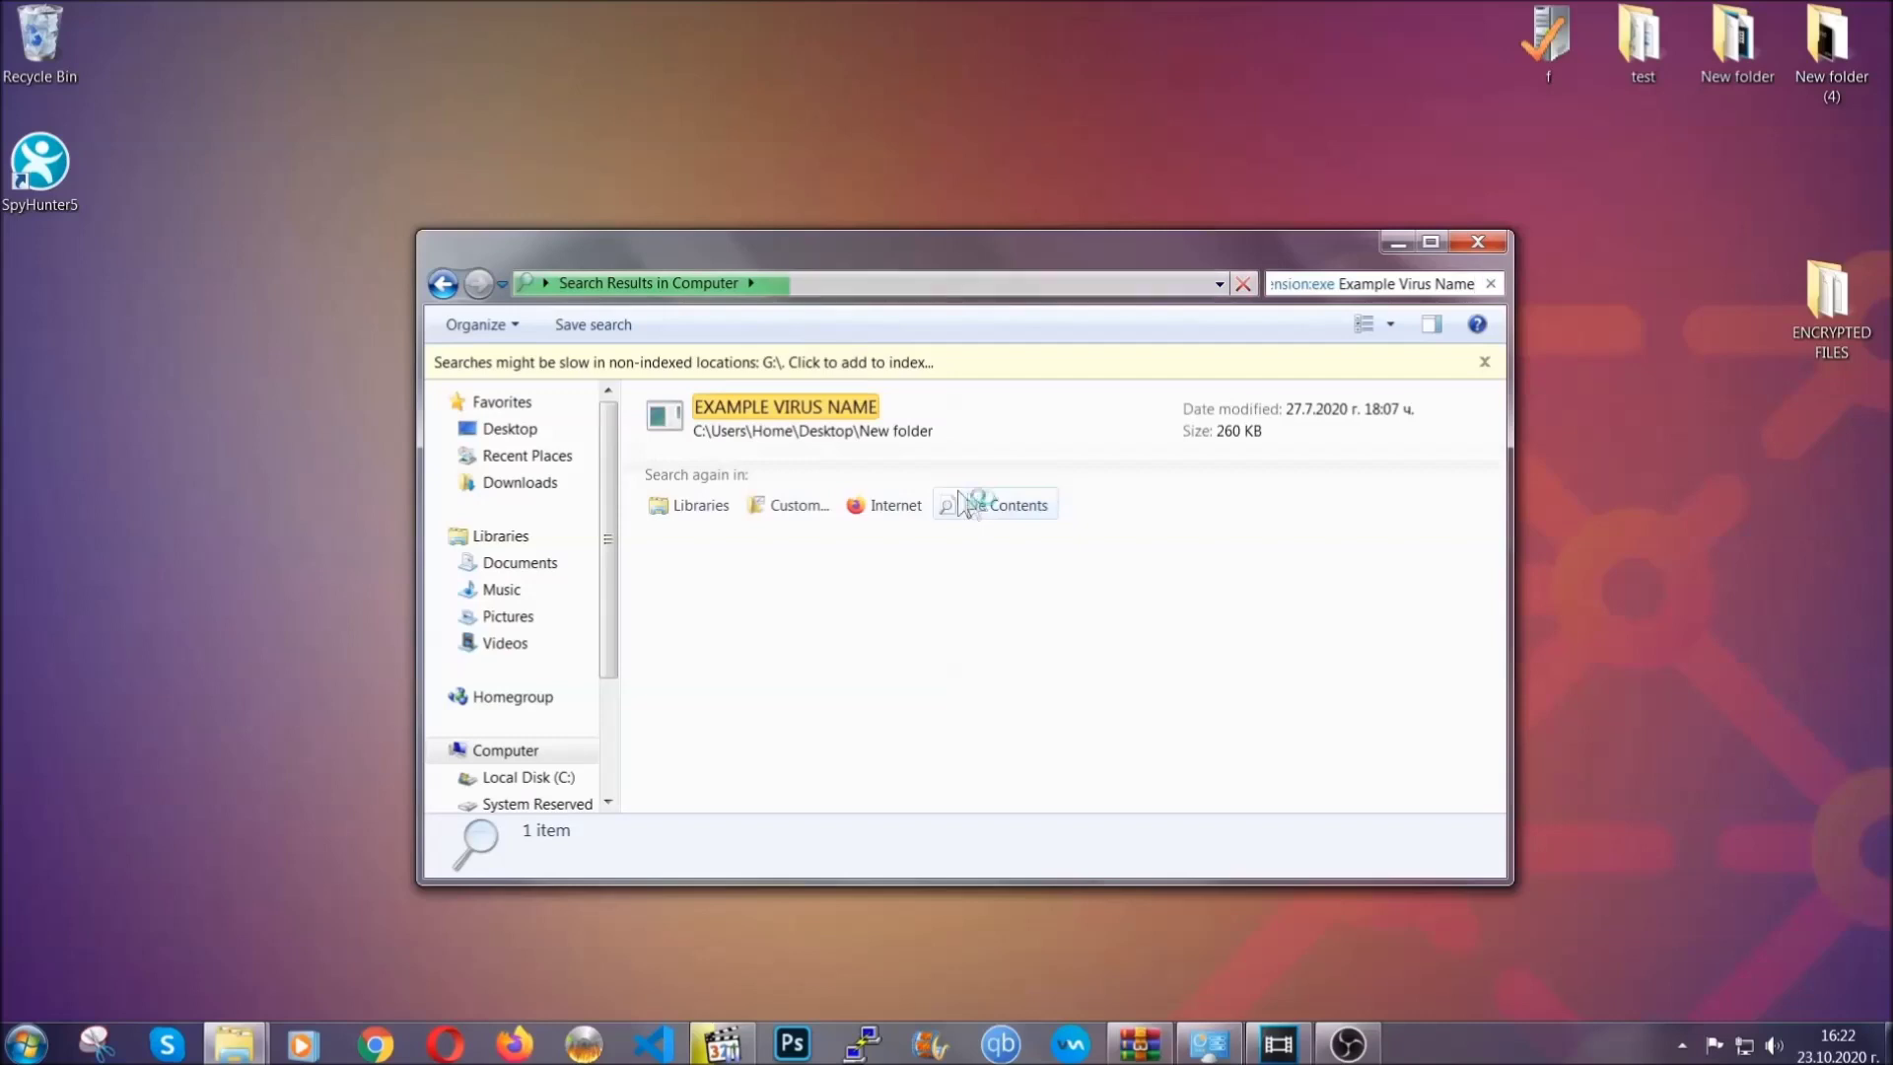
Step: Delete the EXAMPLE VIRUS NAME executable to the Recycle Bin and close the window
{"action": "left_click", "coordinate": [827, 401]}
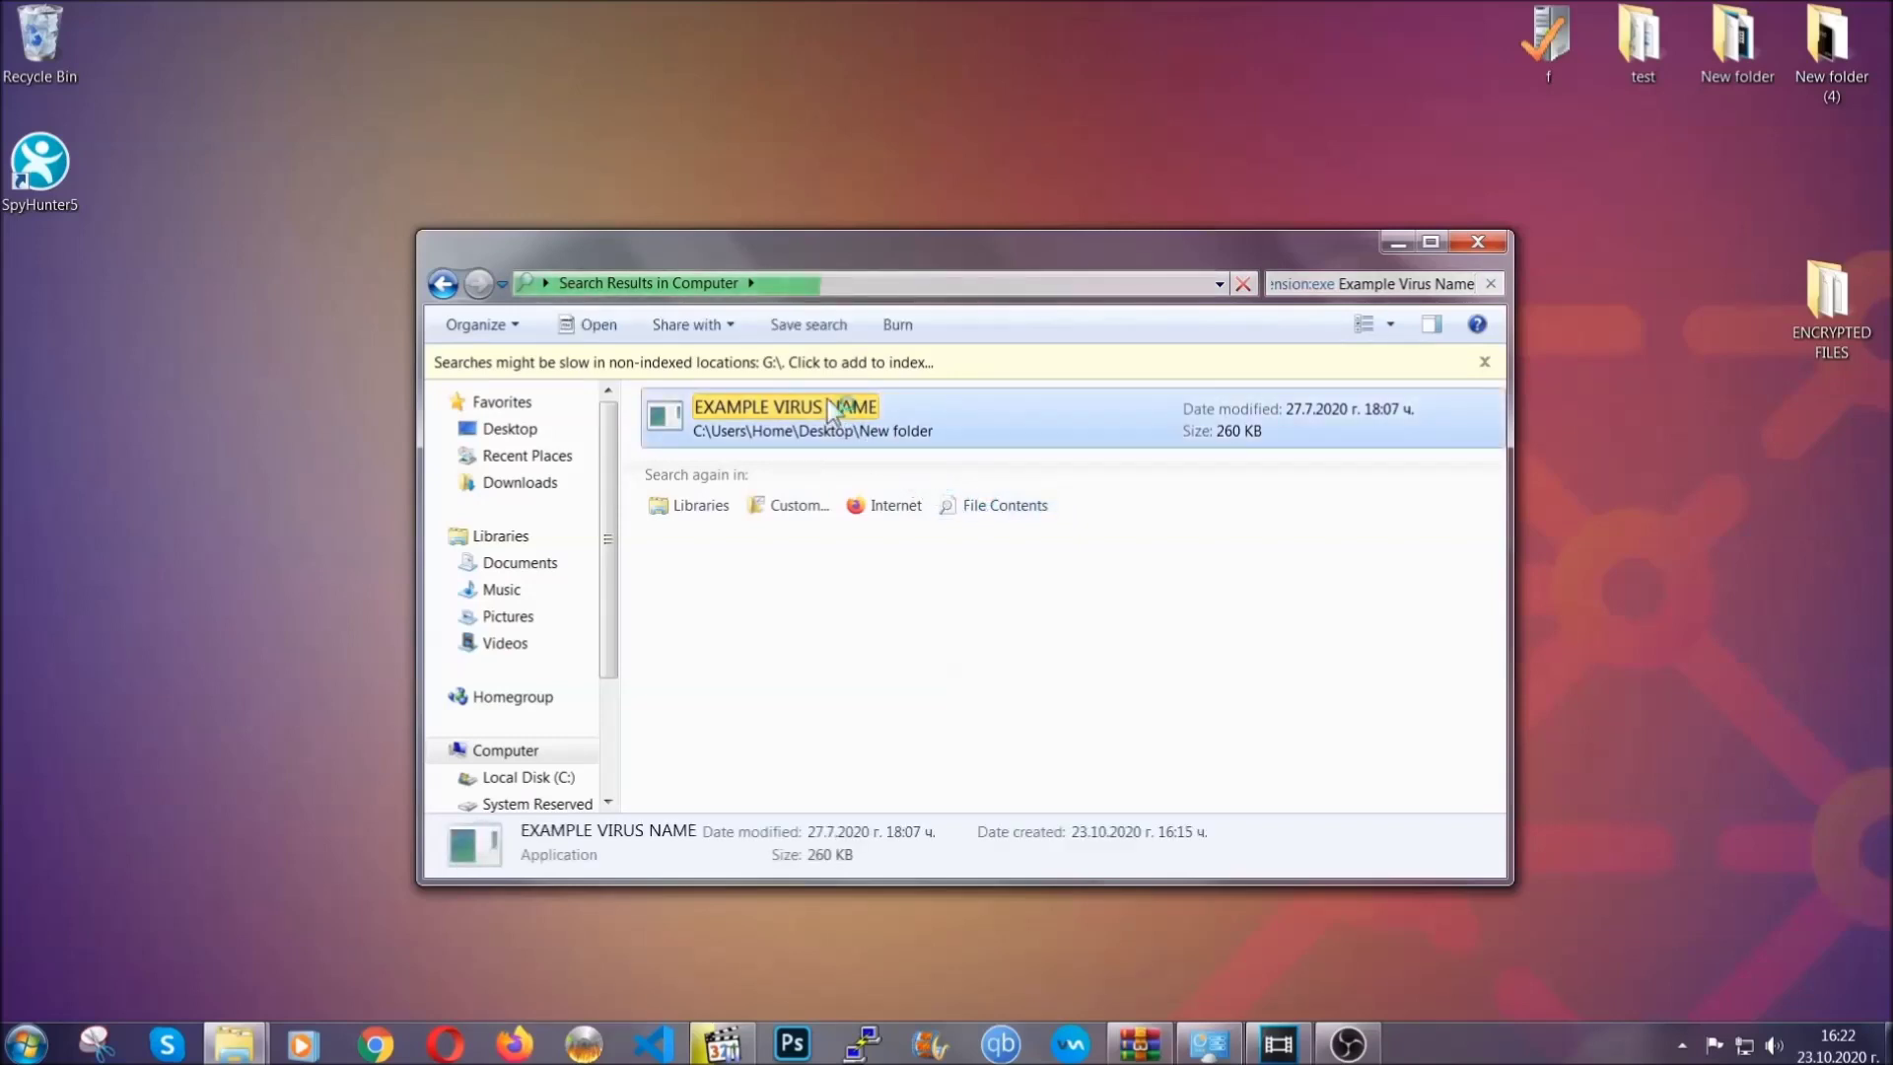
{"action": "right_click", "coordinate": [831, 411]}
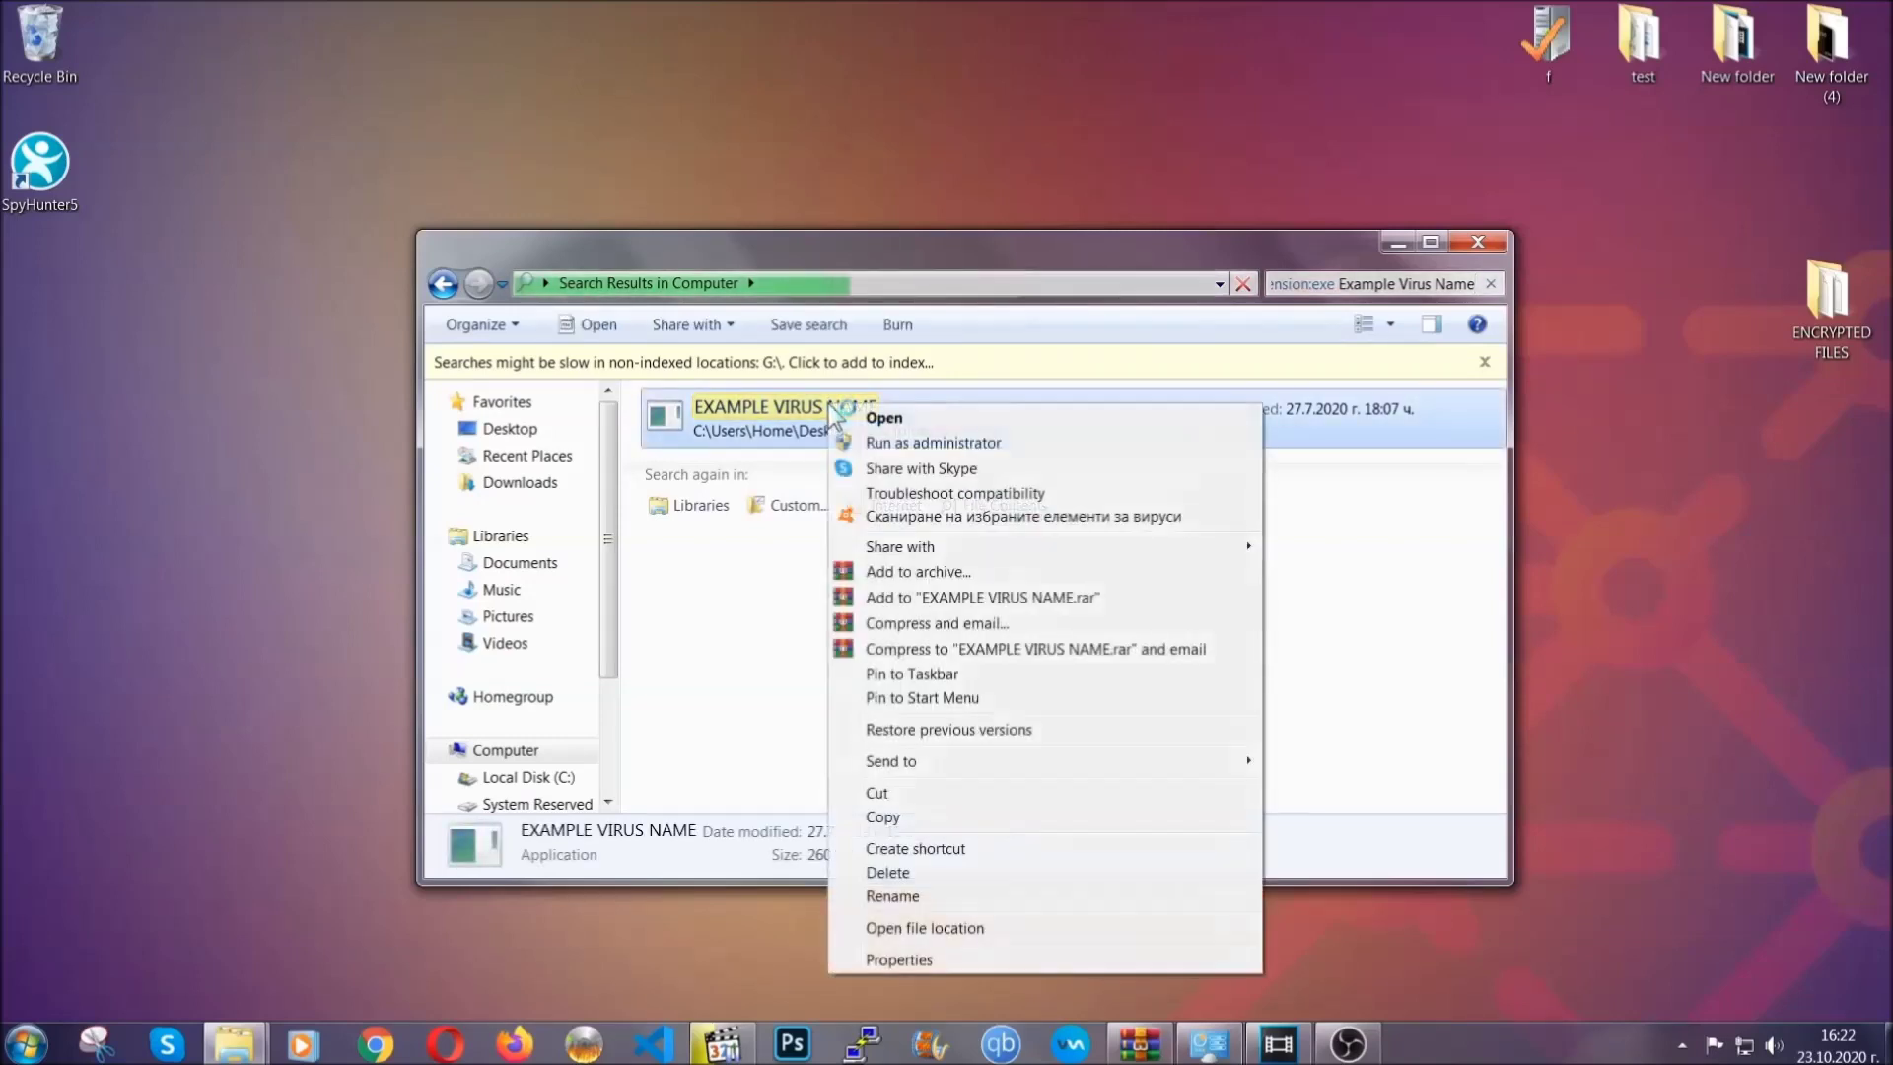
{"action": "left_click", "coordinate": [911, 873]}
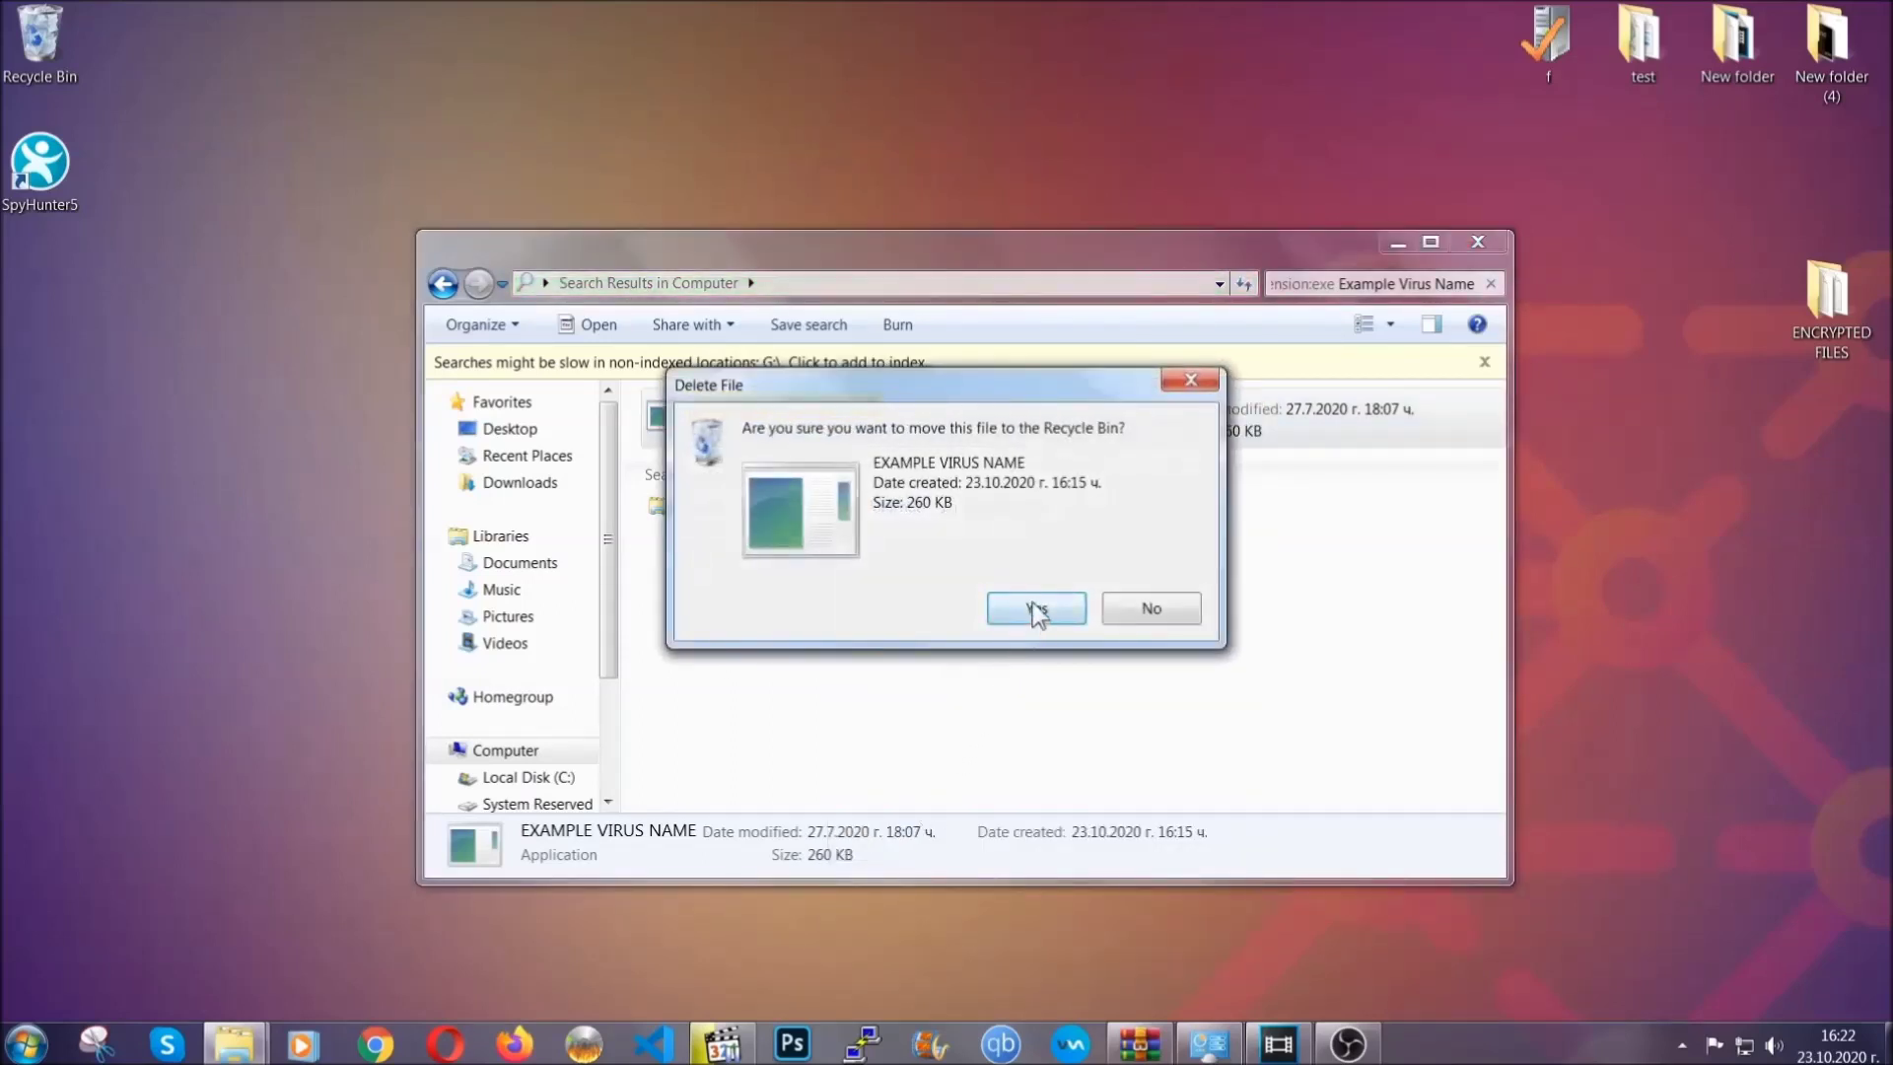
{"action": "left_click", "coordinate": [1033, 605]}
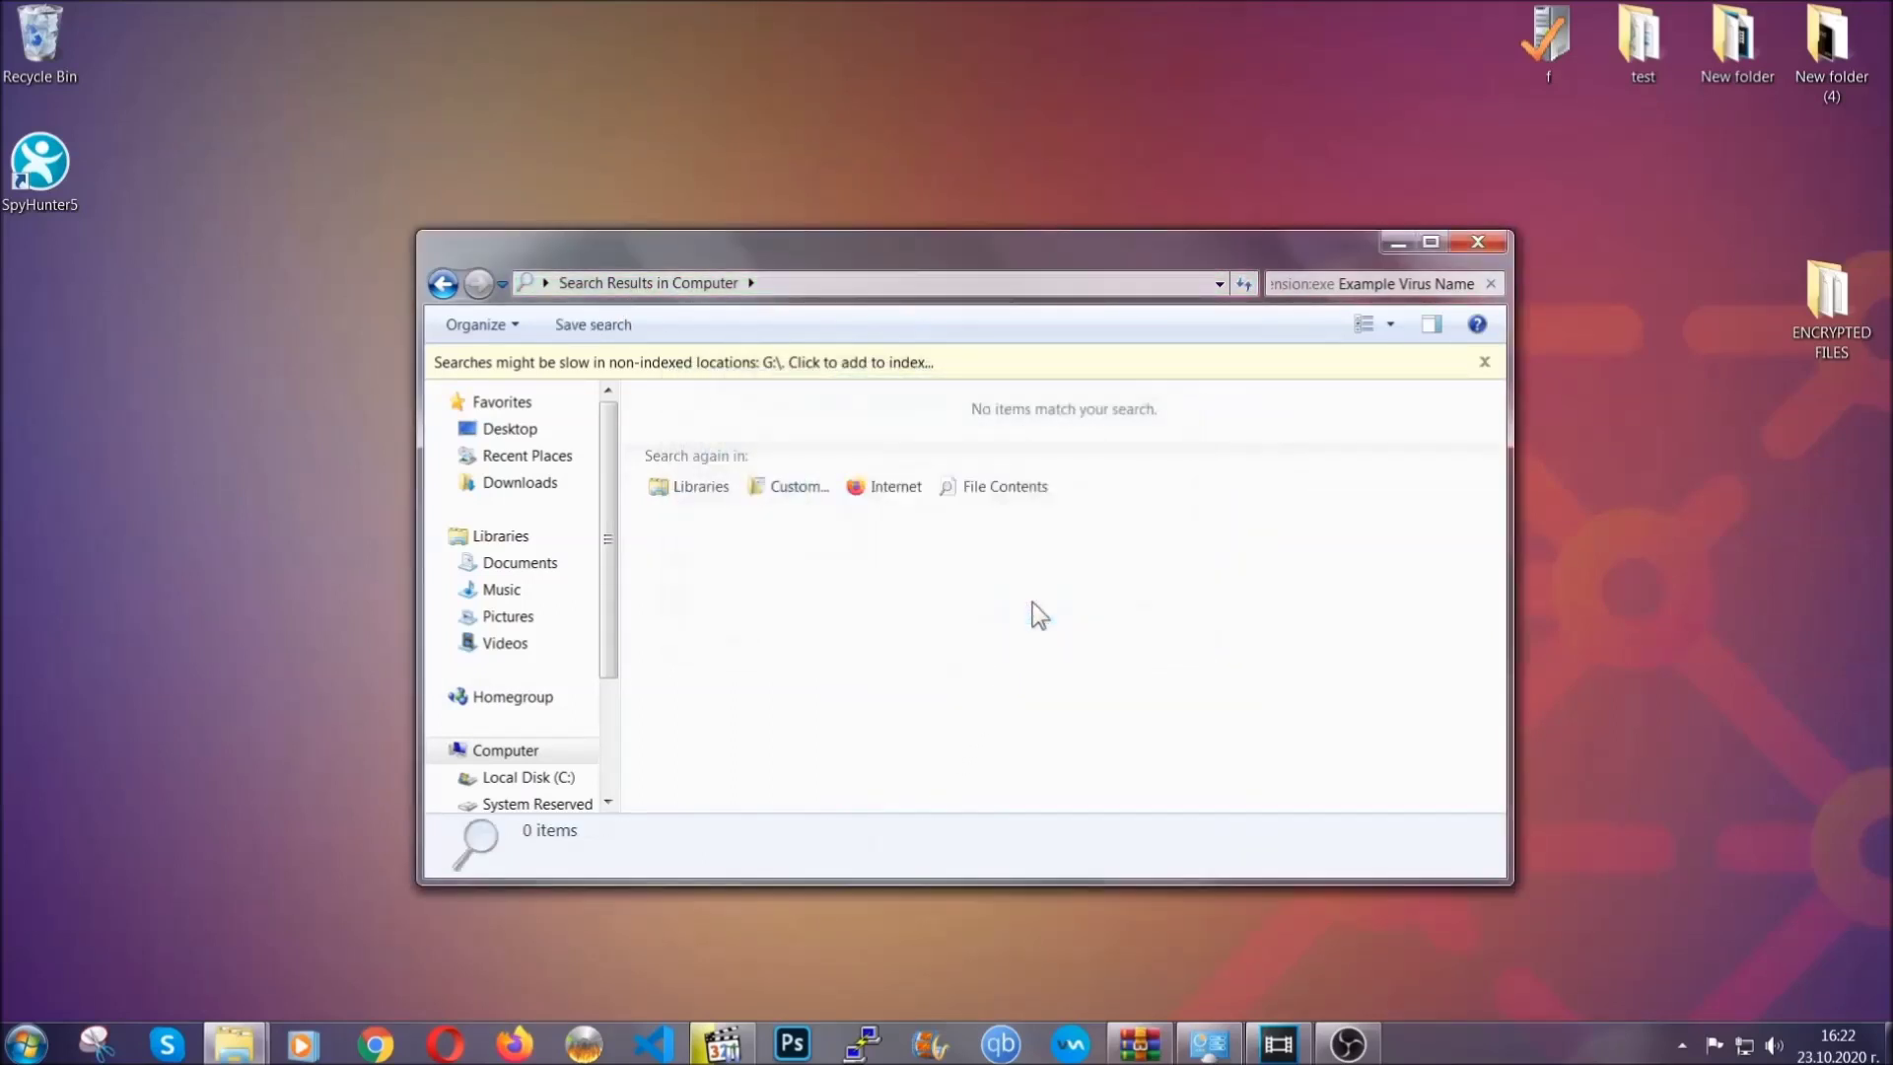
{"action": "left_click", "coordinate": [1479, 240]}
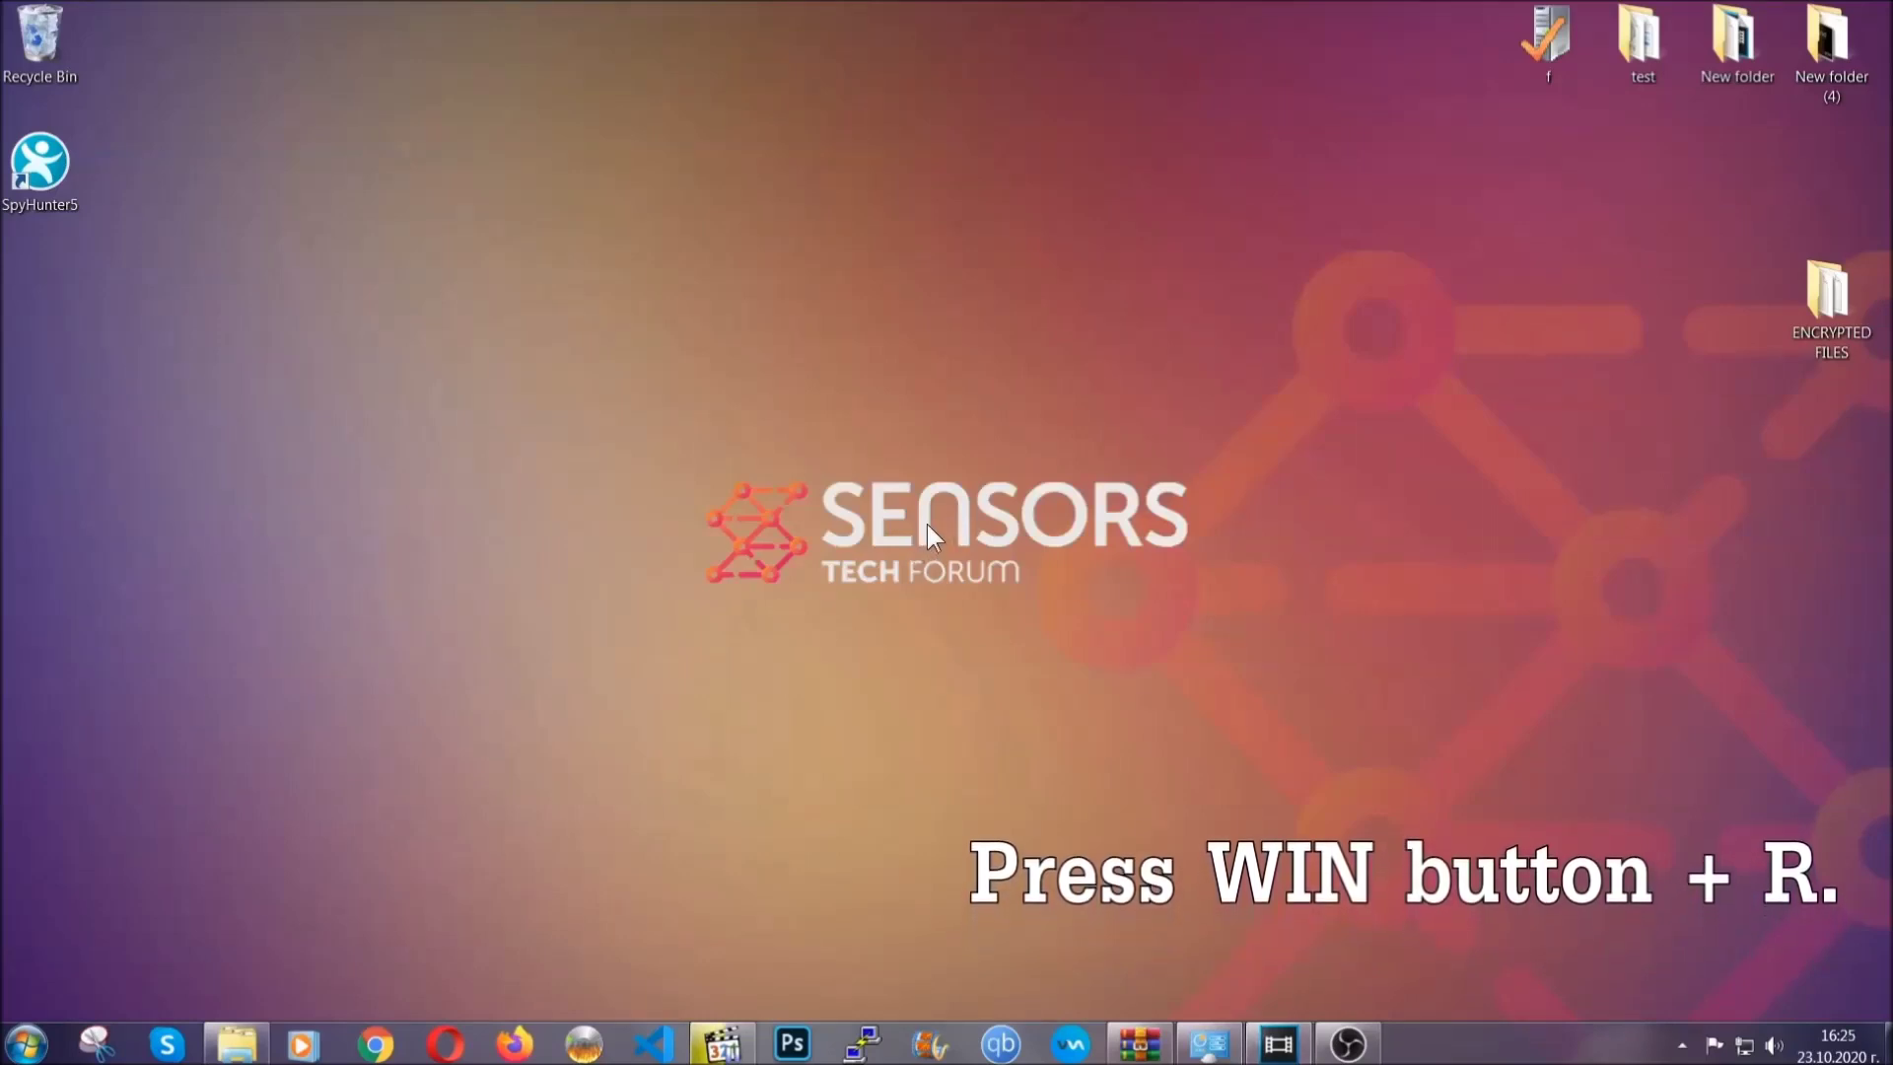
Step: Run REGEDIT from the Win+R box, replacing the prefilled cmd entry
{"action": "key", "text": "super+r"}
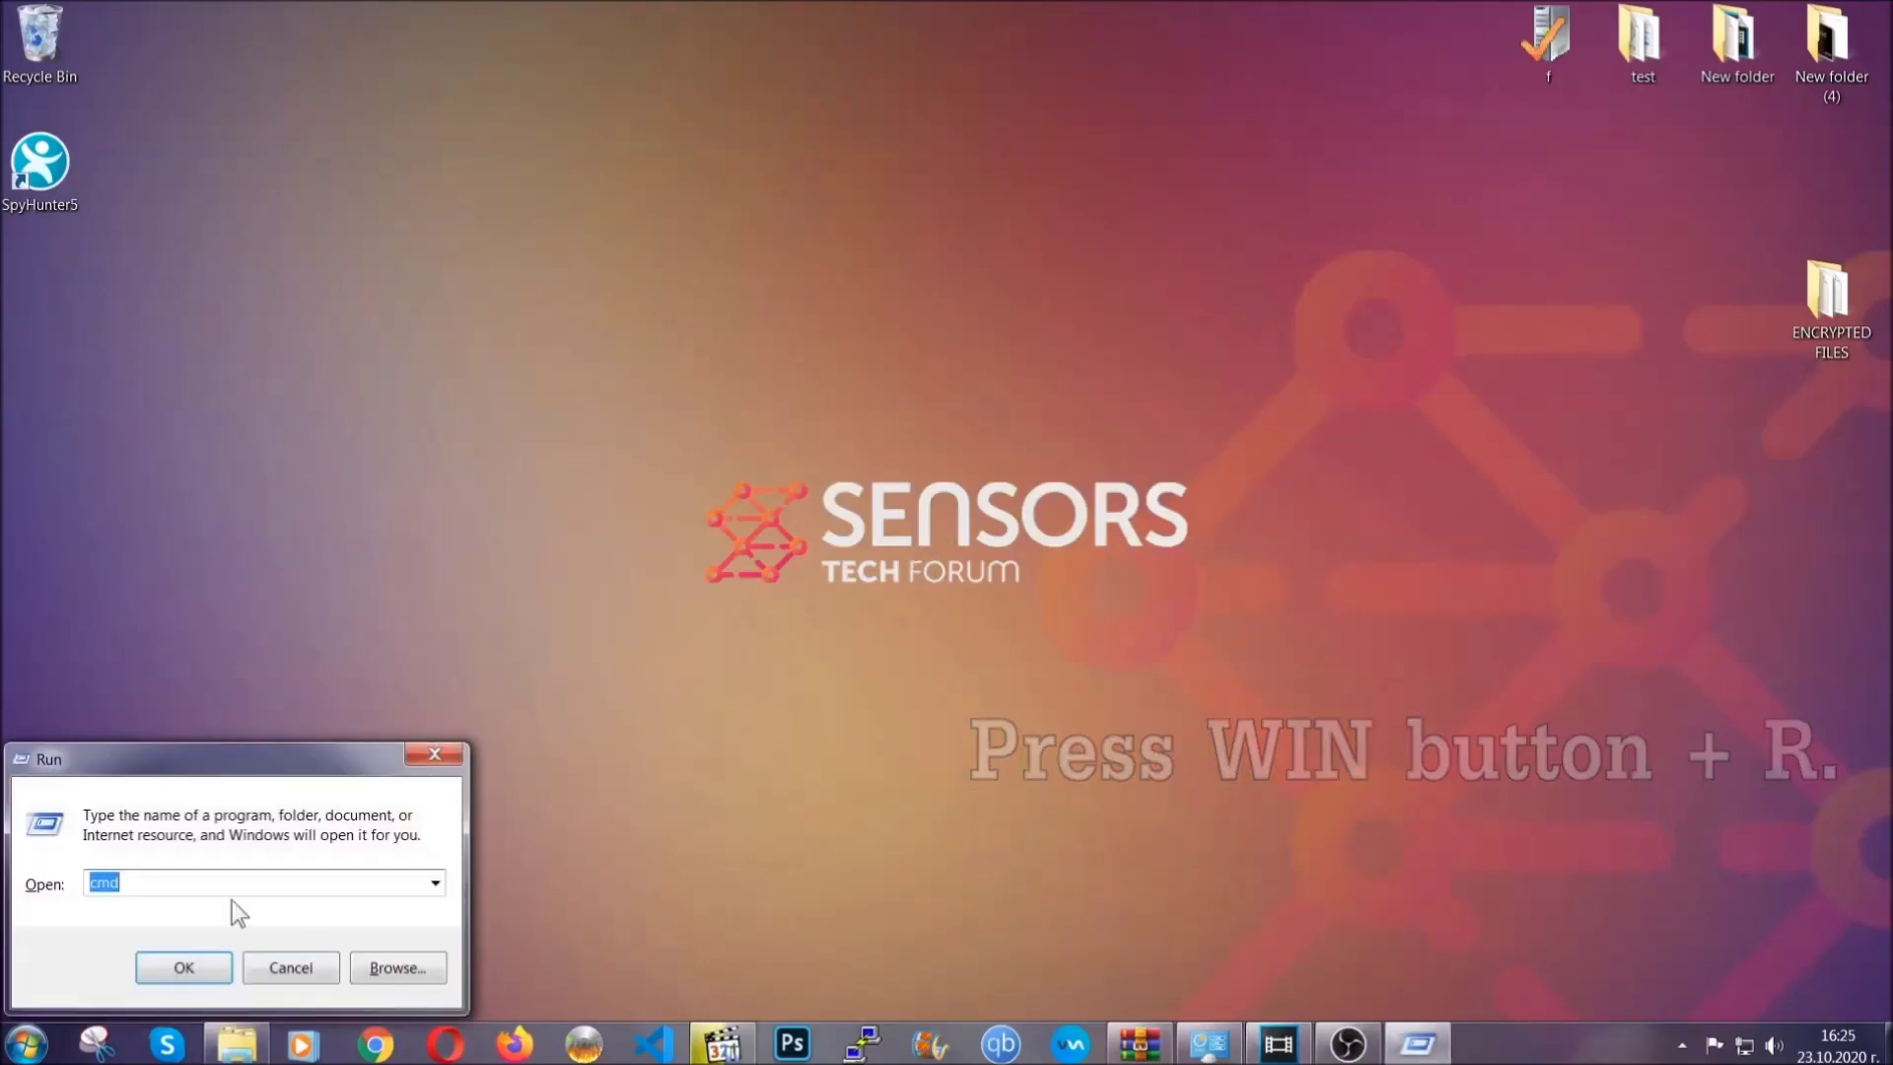
{"action": "left_click", "coordinate": [203, 885]}
{"action": "left_click_drag", "start_coordinate": [179, 896], "coordinate": [24, 891]}
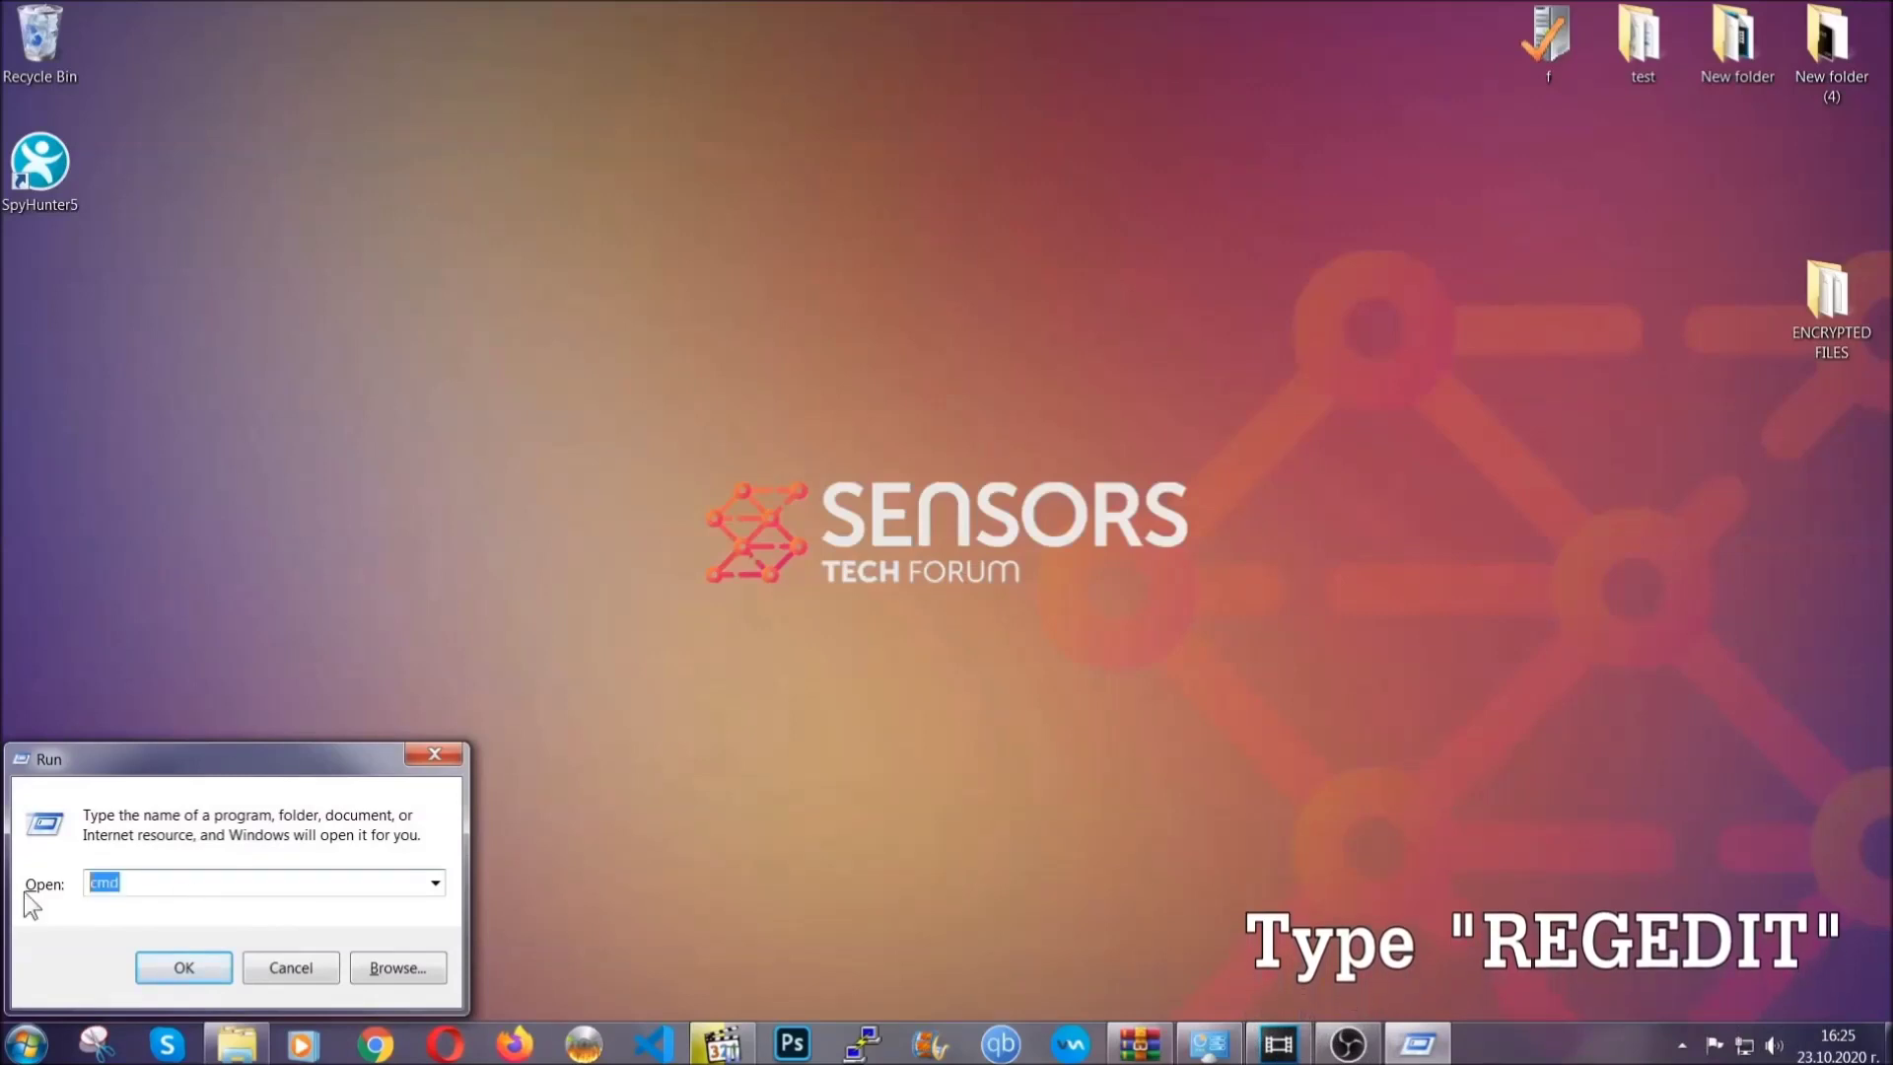
{"action": "type", "text": "REGEDIT"}
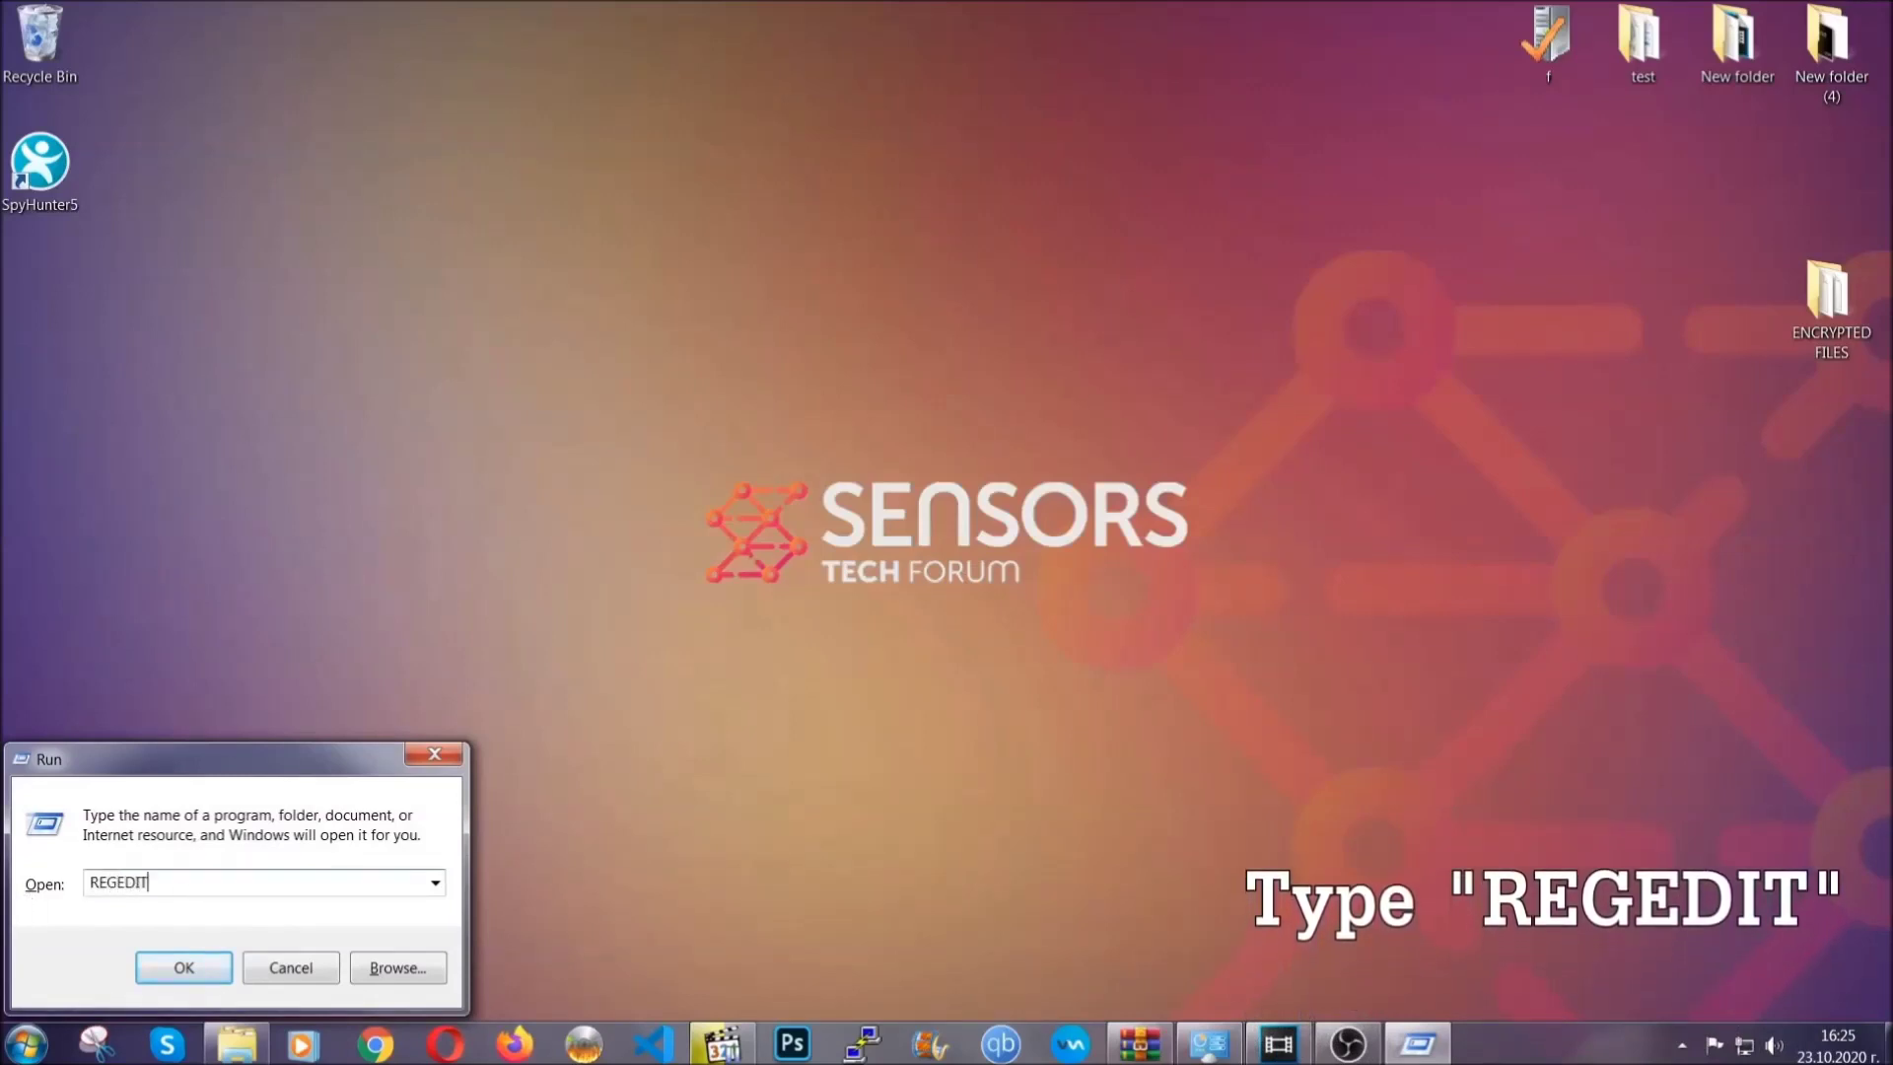
{"action": "left_click", "coordinate": [163, 963]}
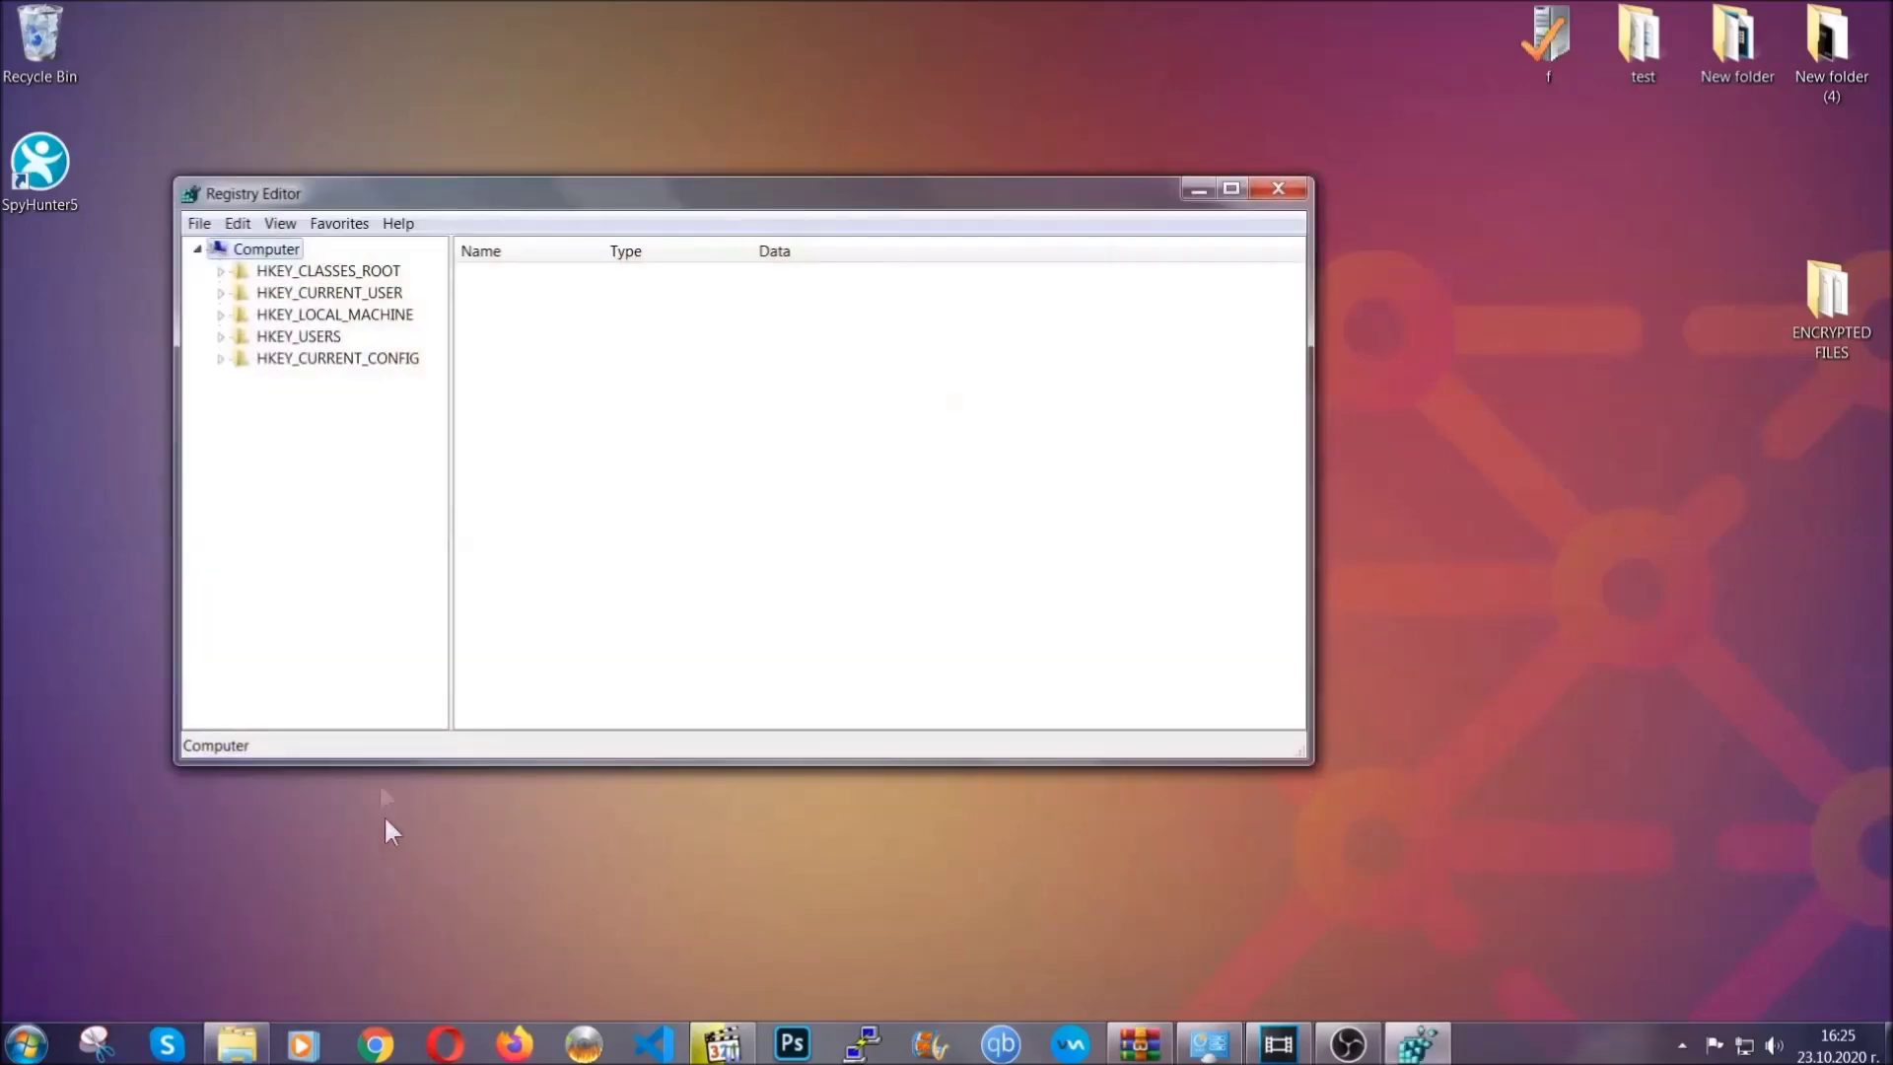
Step: Export the entire registry to a file named BACKUP on the Desktop
{"action": "left_click", "coordinate": [201, 224]}
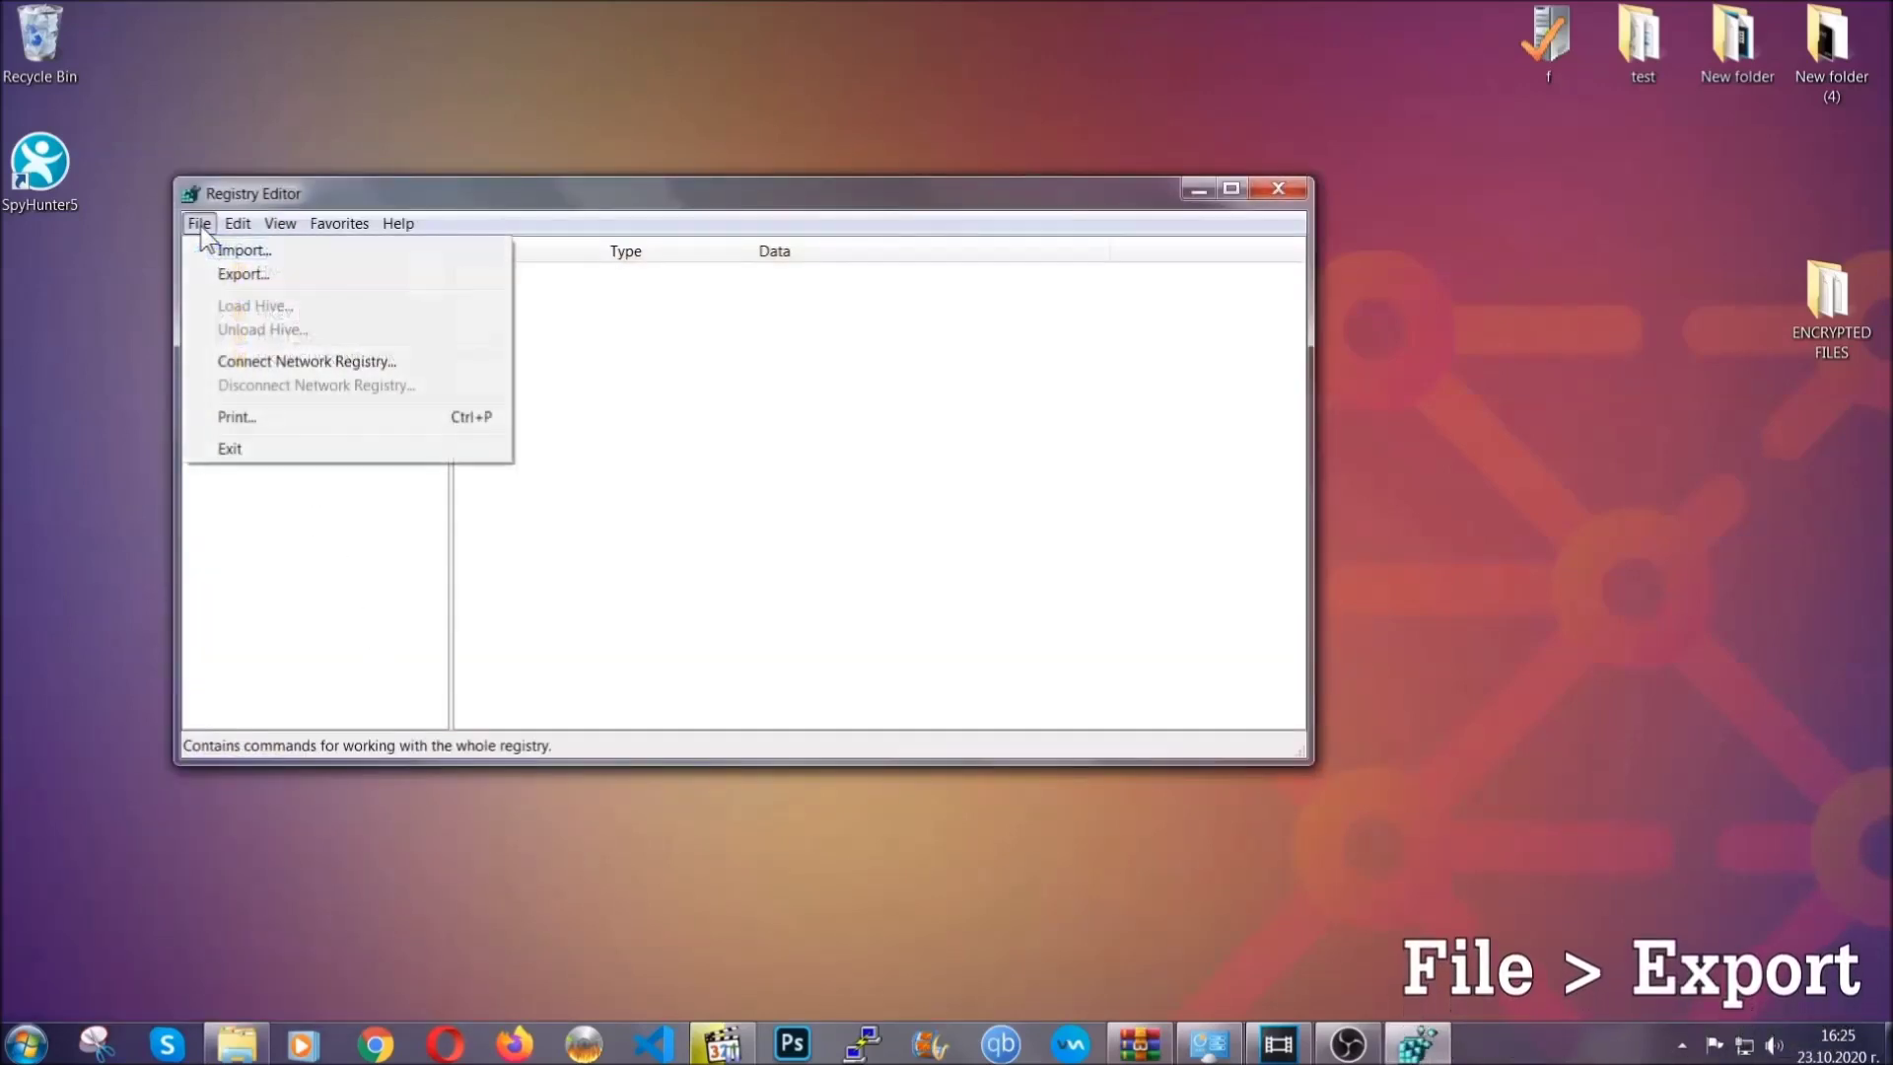
{"action": "left_click", "coordinate": [245, 274]}
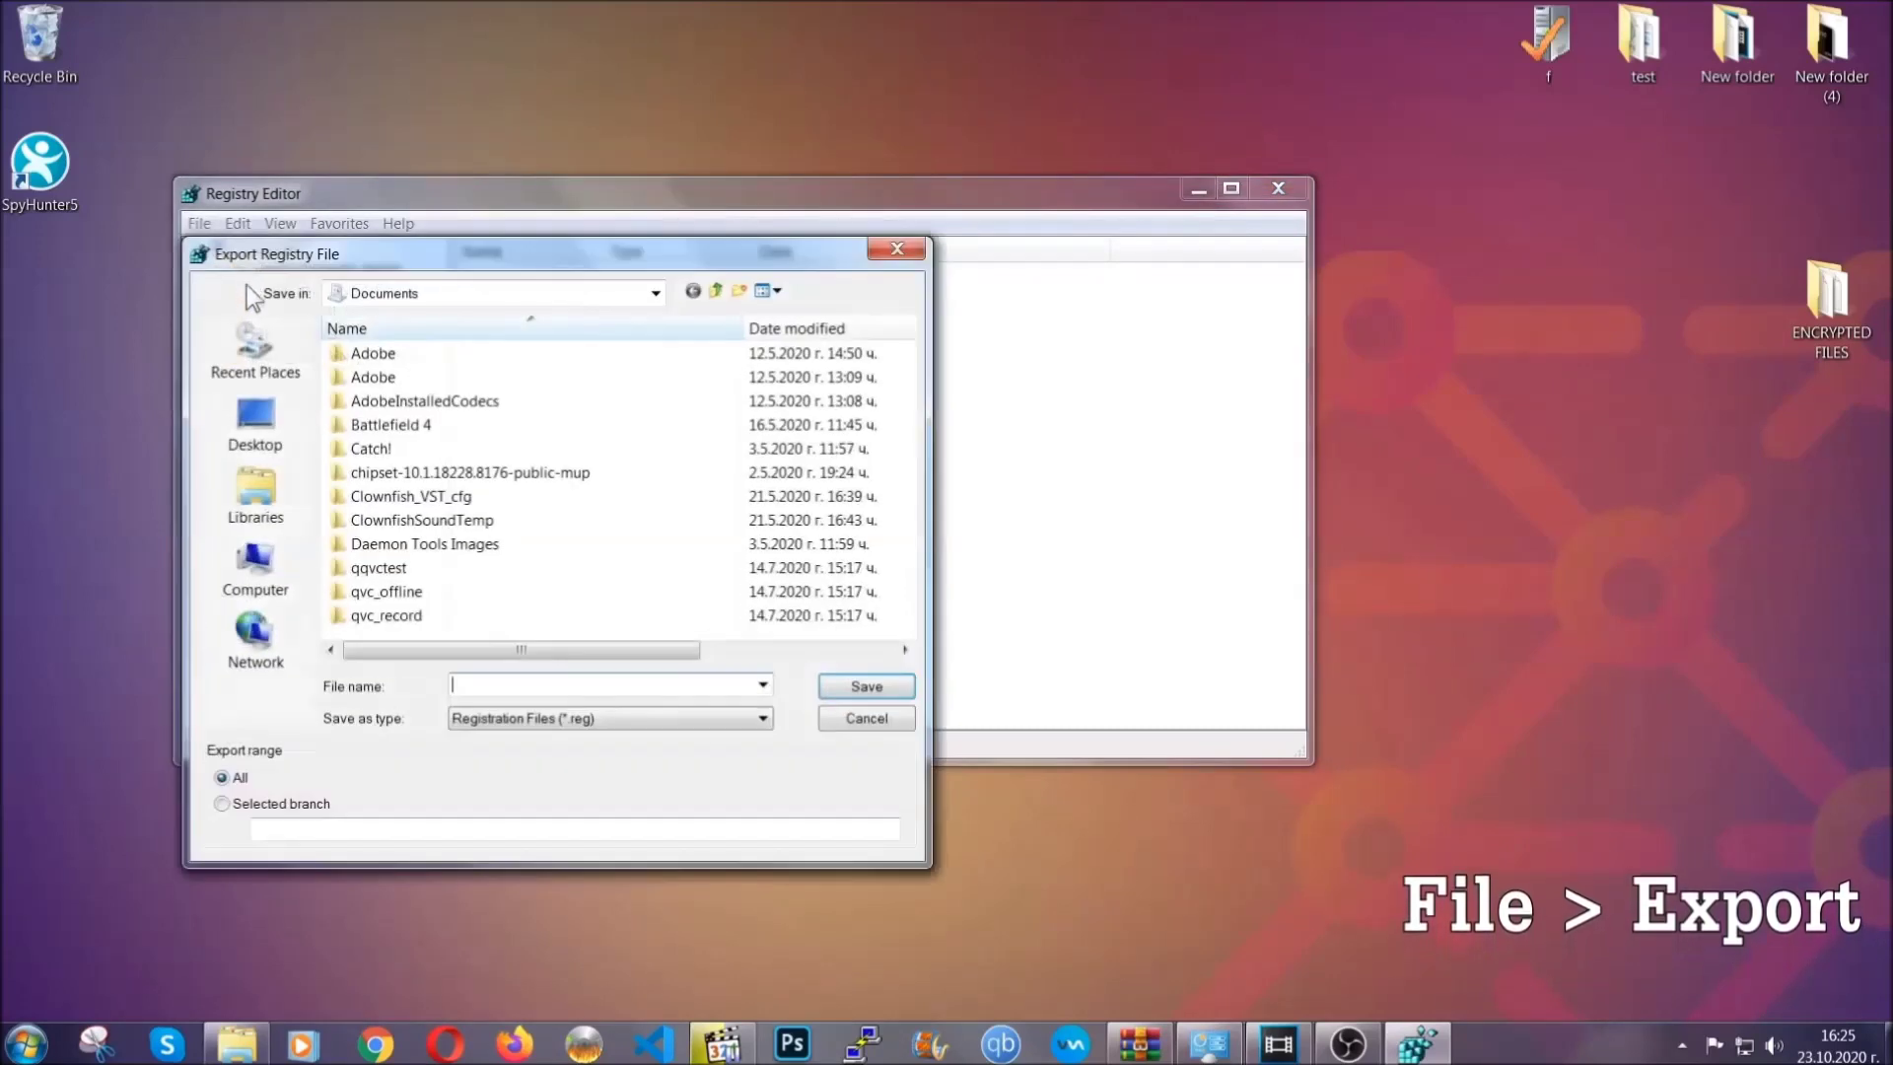
{"action": "left_click", "coordinate": [244, 416]}
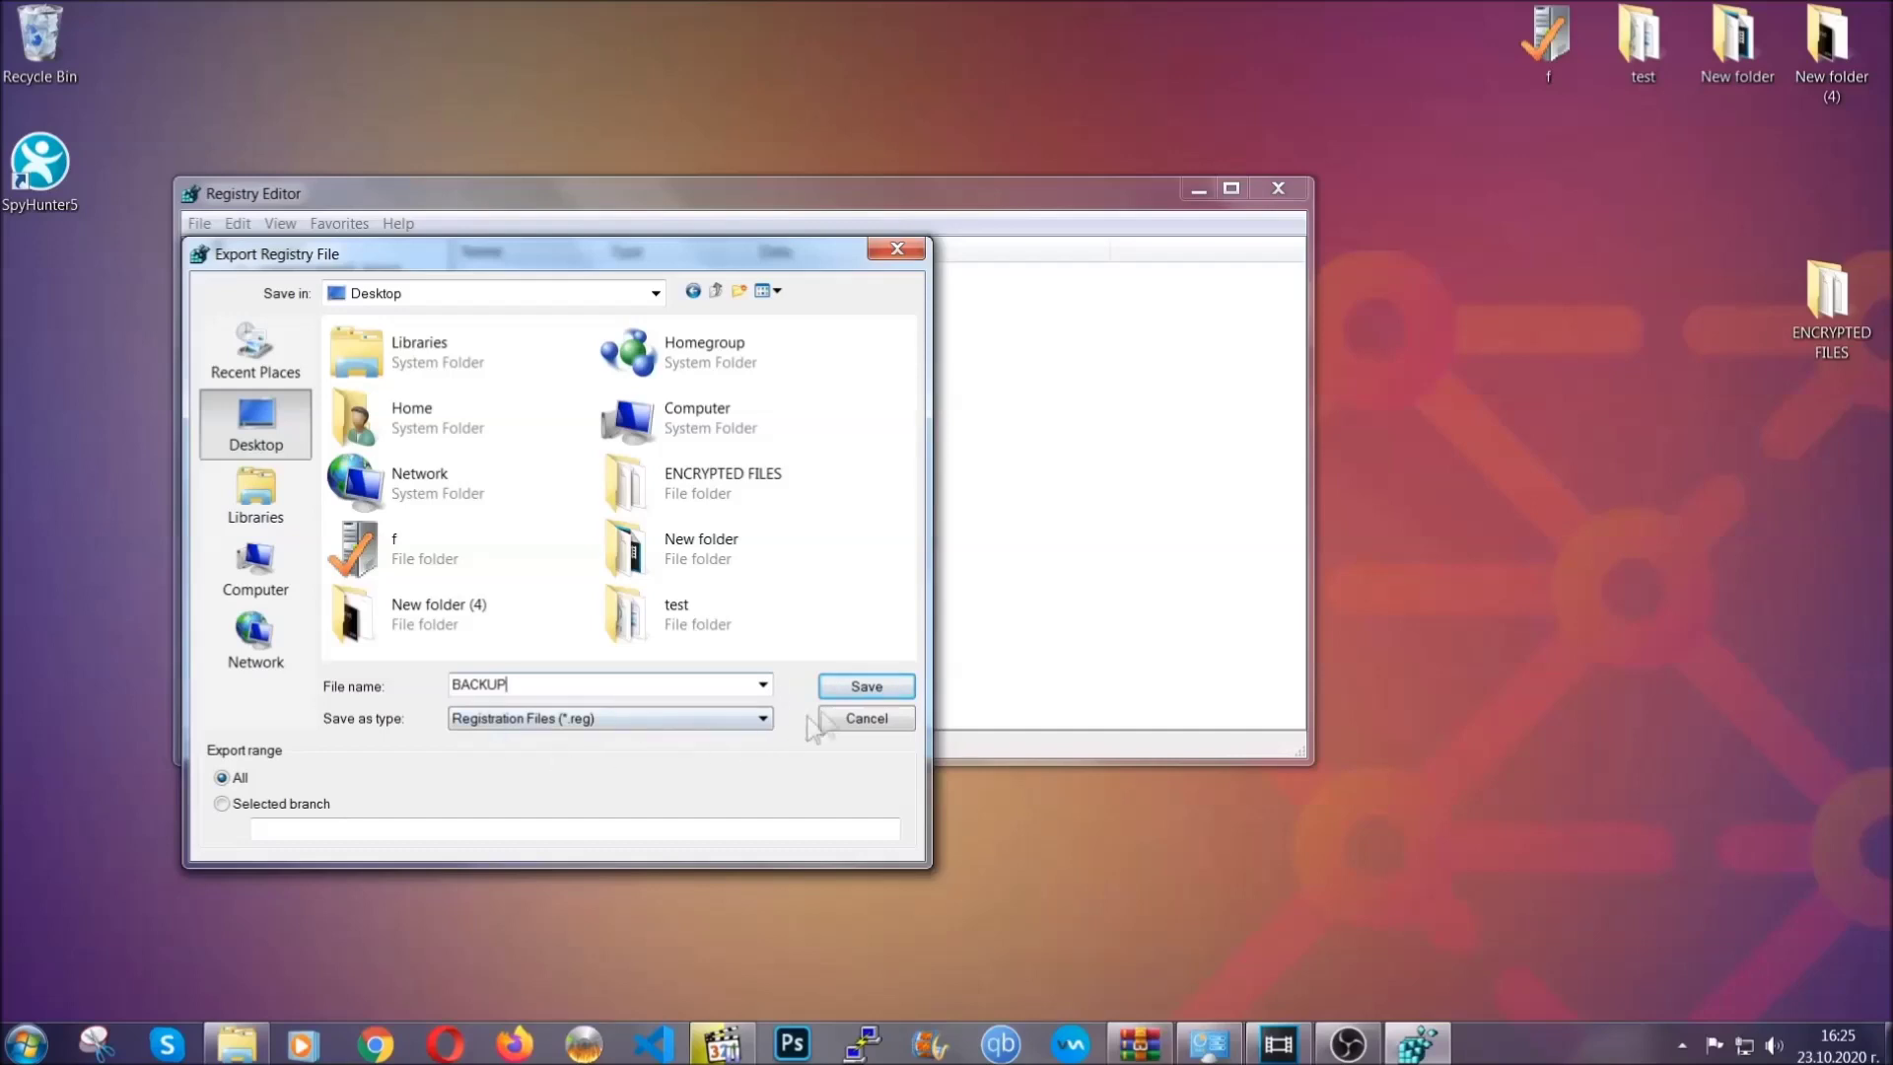
{"action": "left_click", "coordinate": [853, 690]}
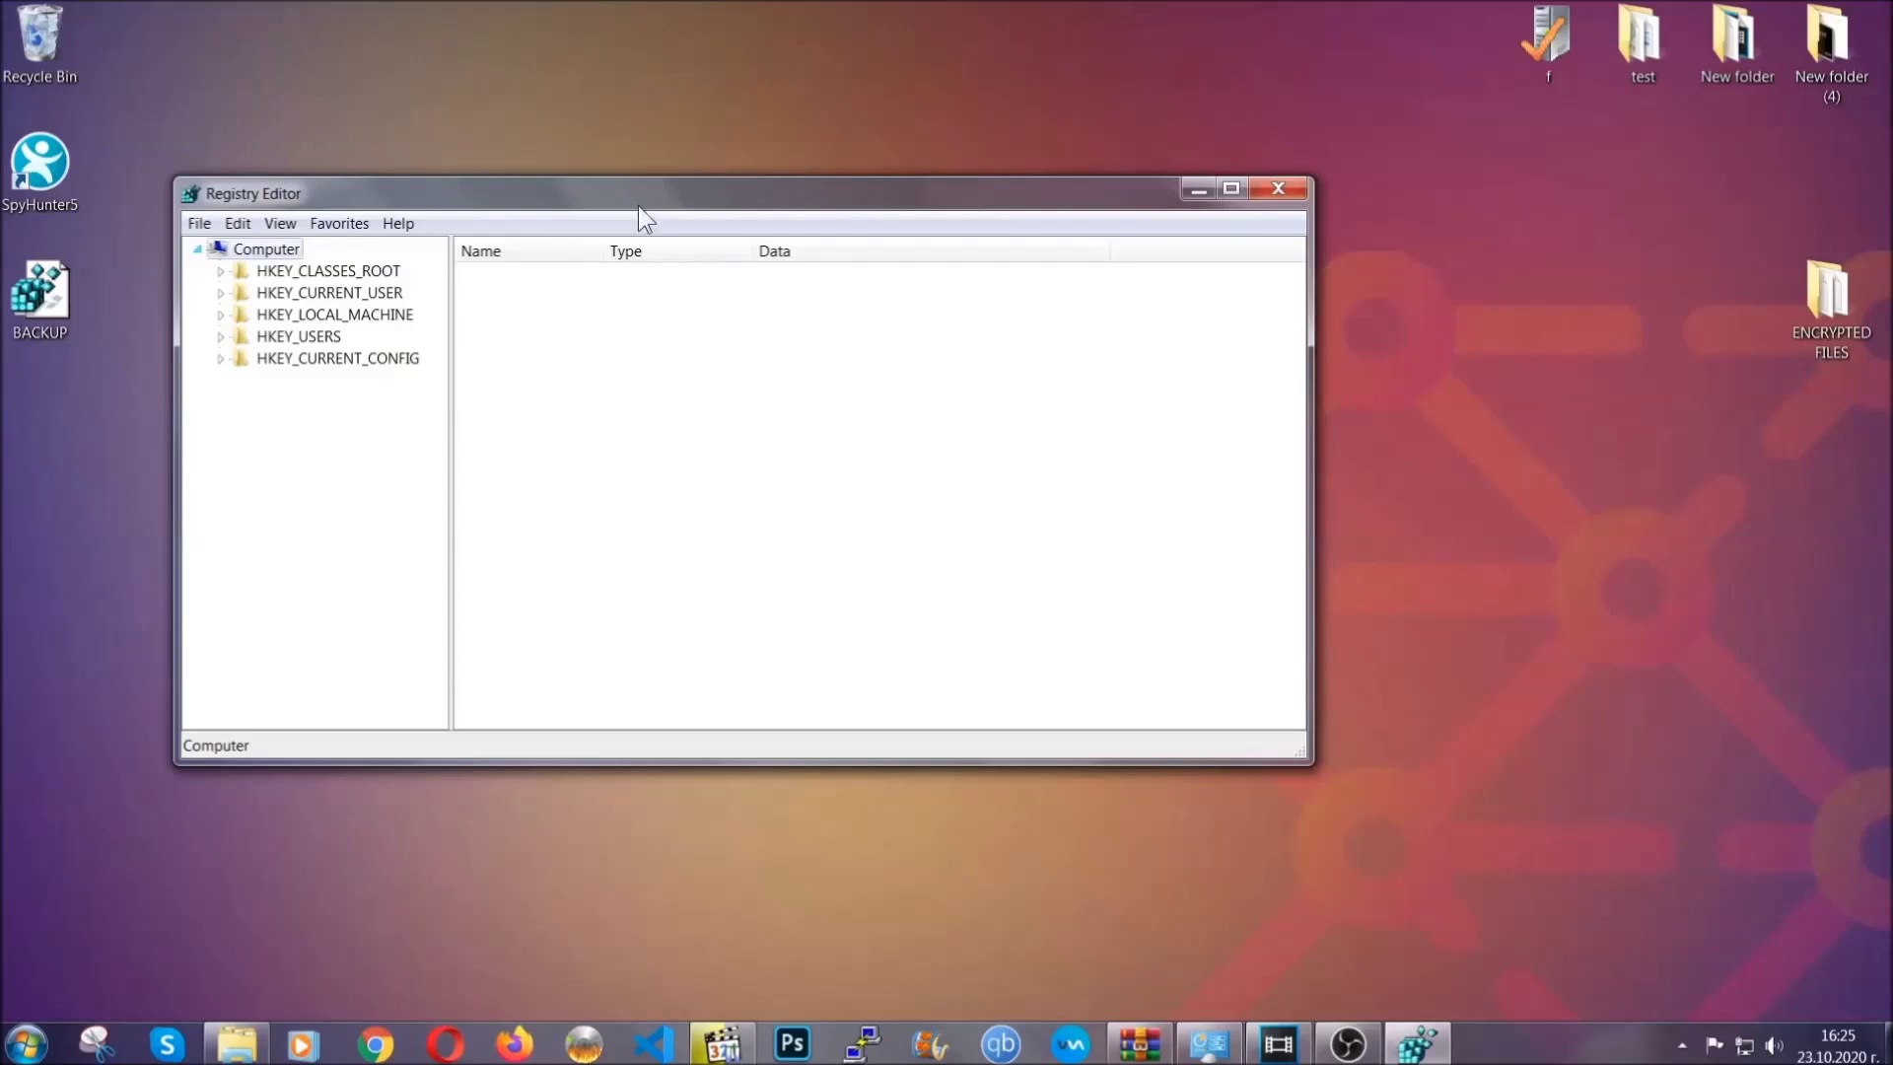
{"action": "left_click_drag", "start_coordinate": [637, 206], "coordinate": [826, 266]}
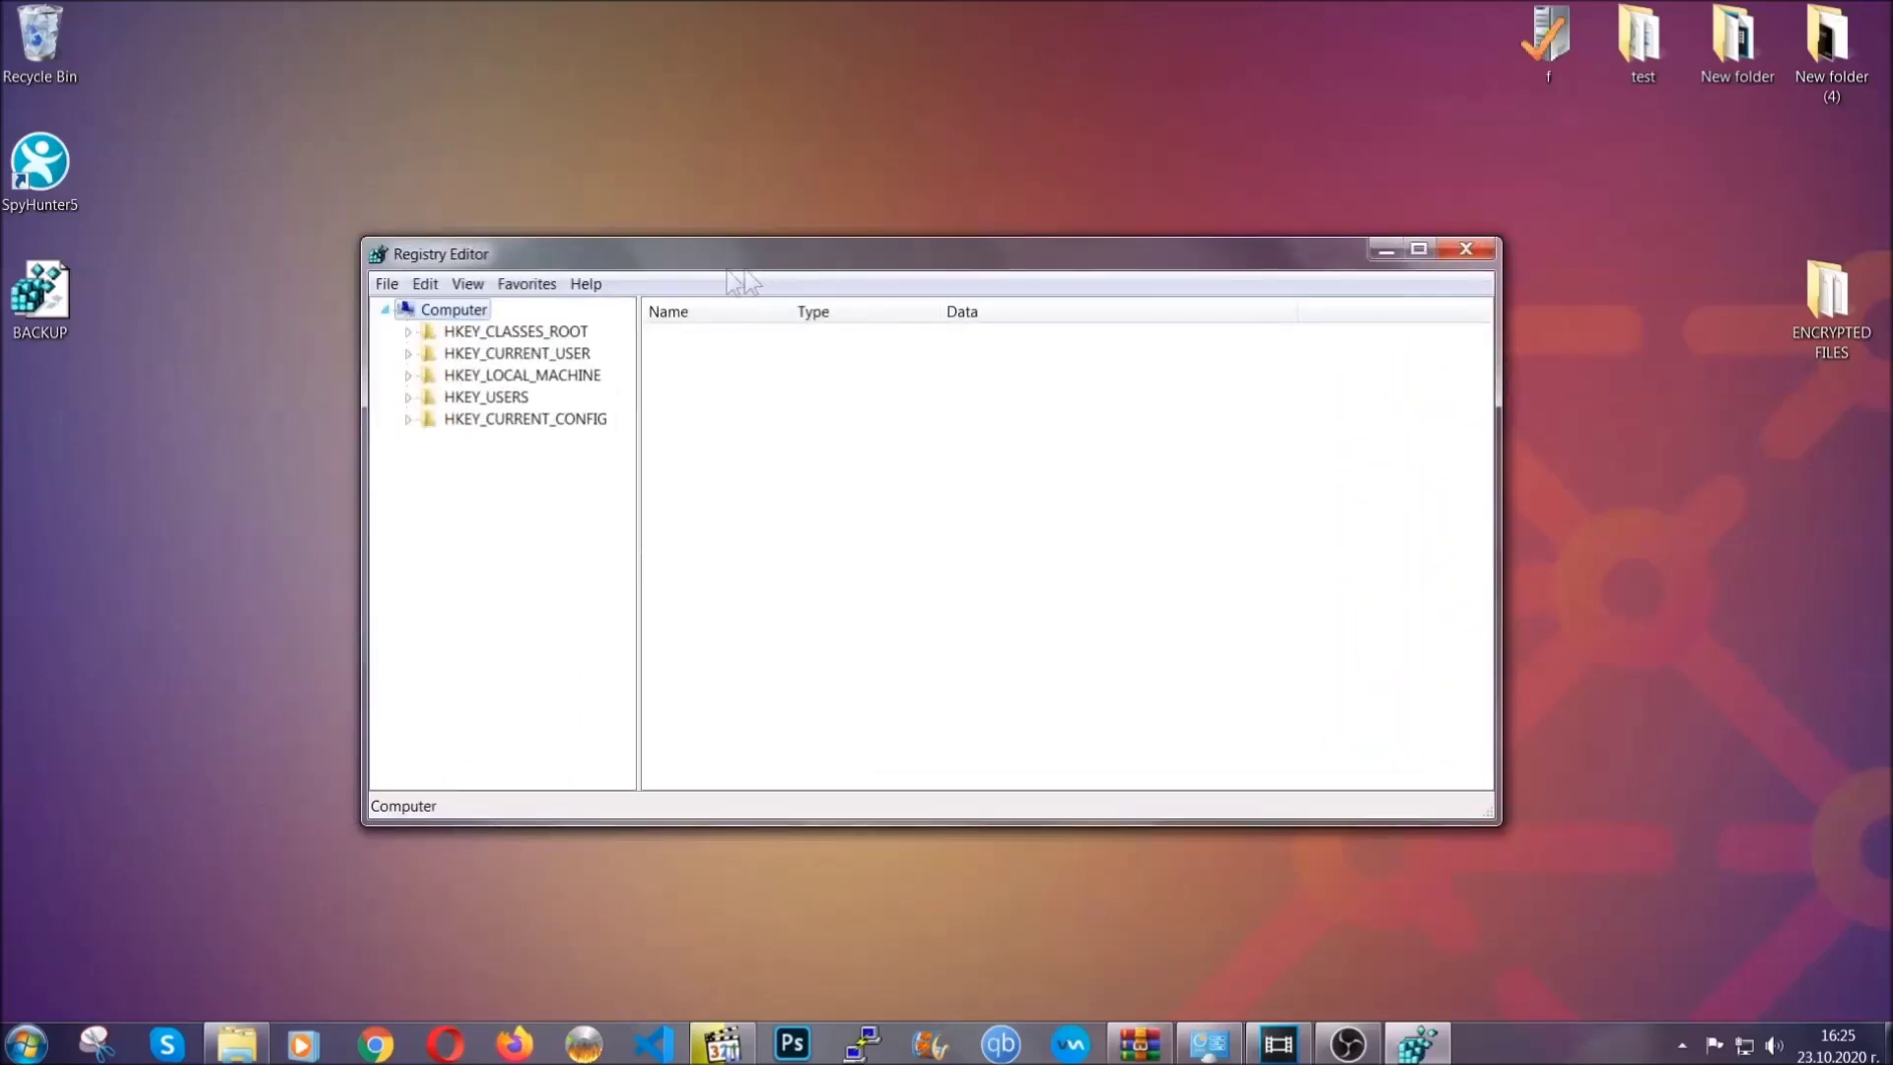
Step: Search the registry for the RunOnce key, reaching HKEY_CURRENT_USER\...\CurrentVersion\RunOnce
{"action": "left_click", "coordinate": [387, 289]}
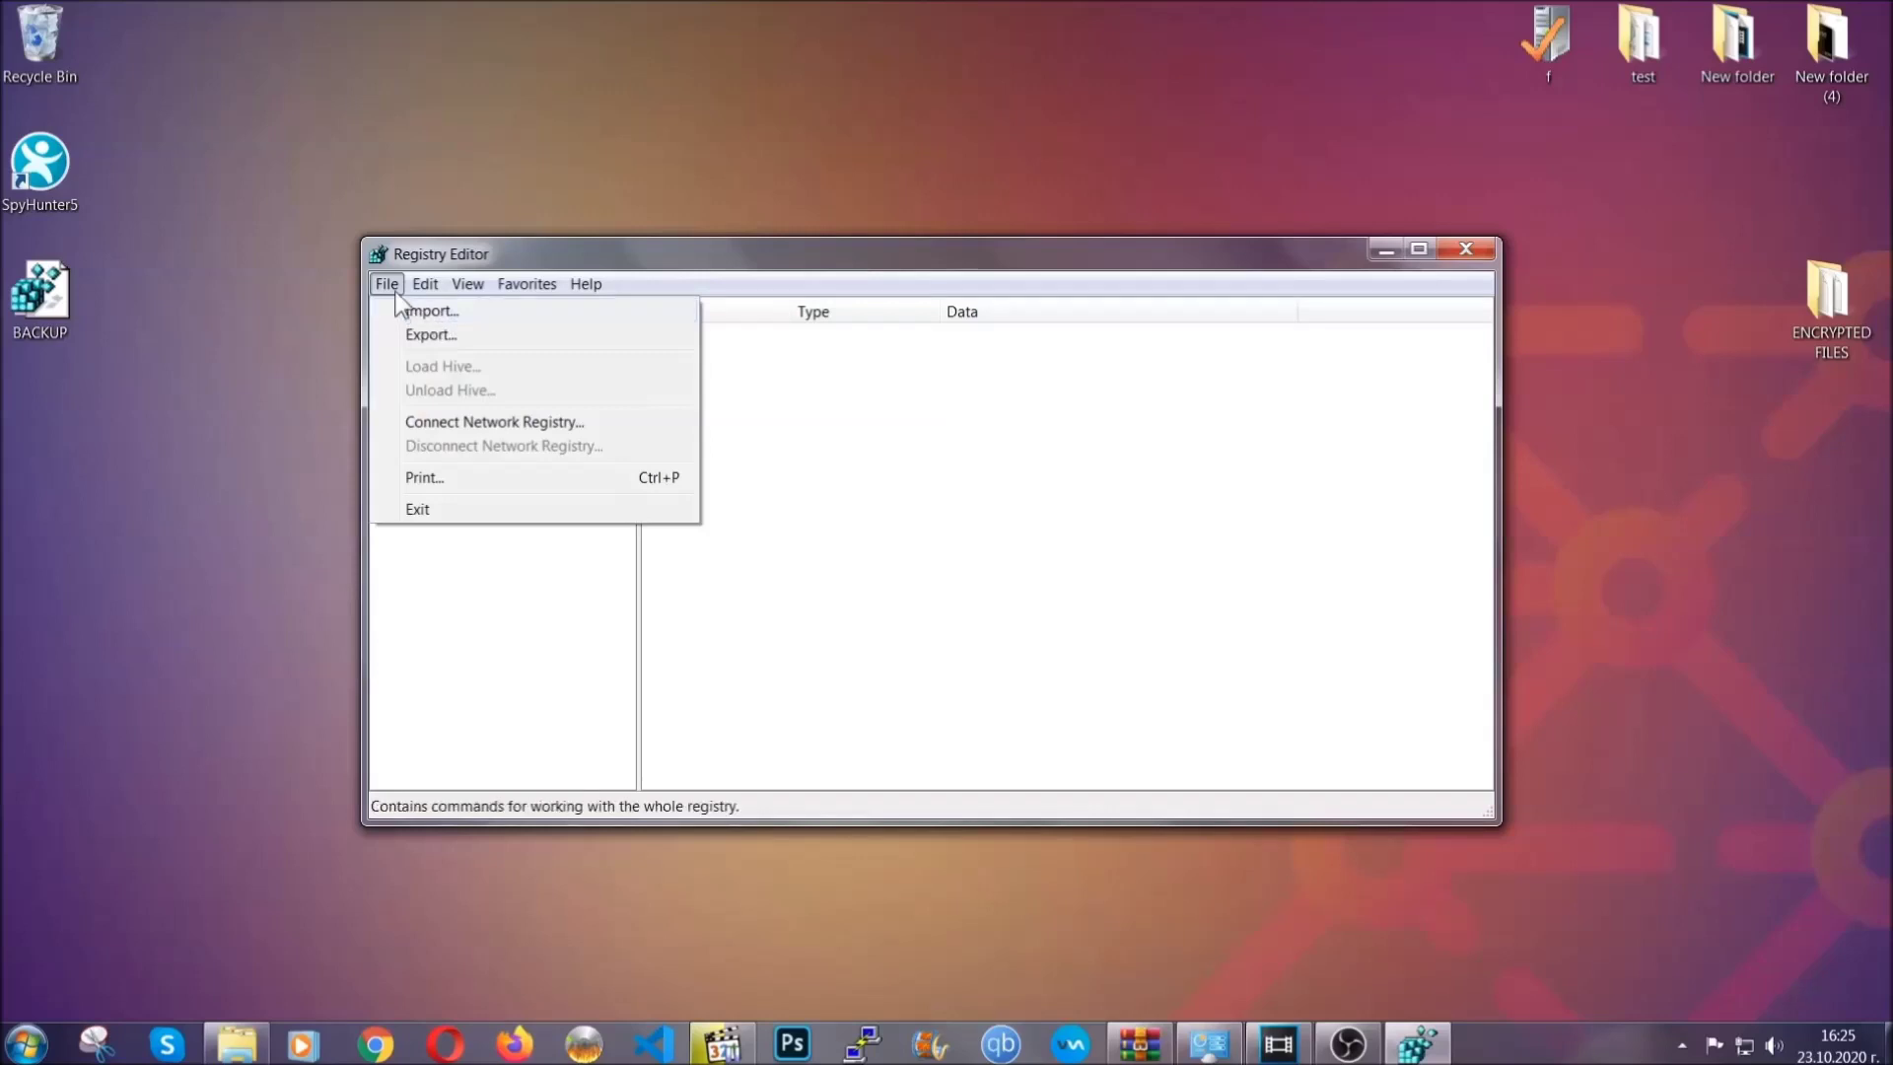
{"action": "left_click", "coordinate": [389, 285]}
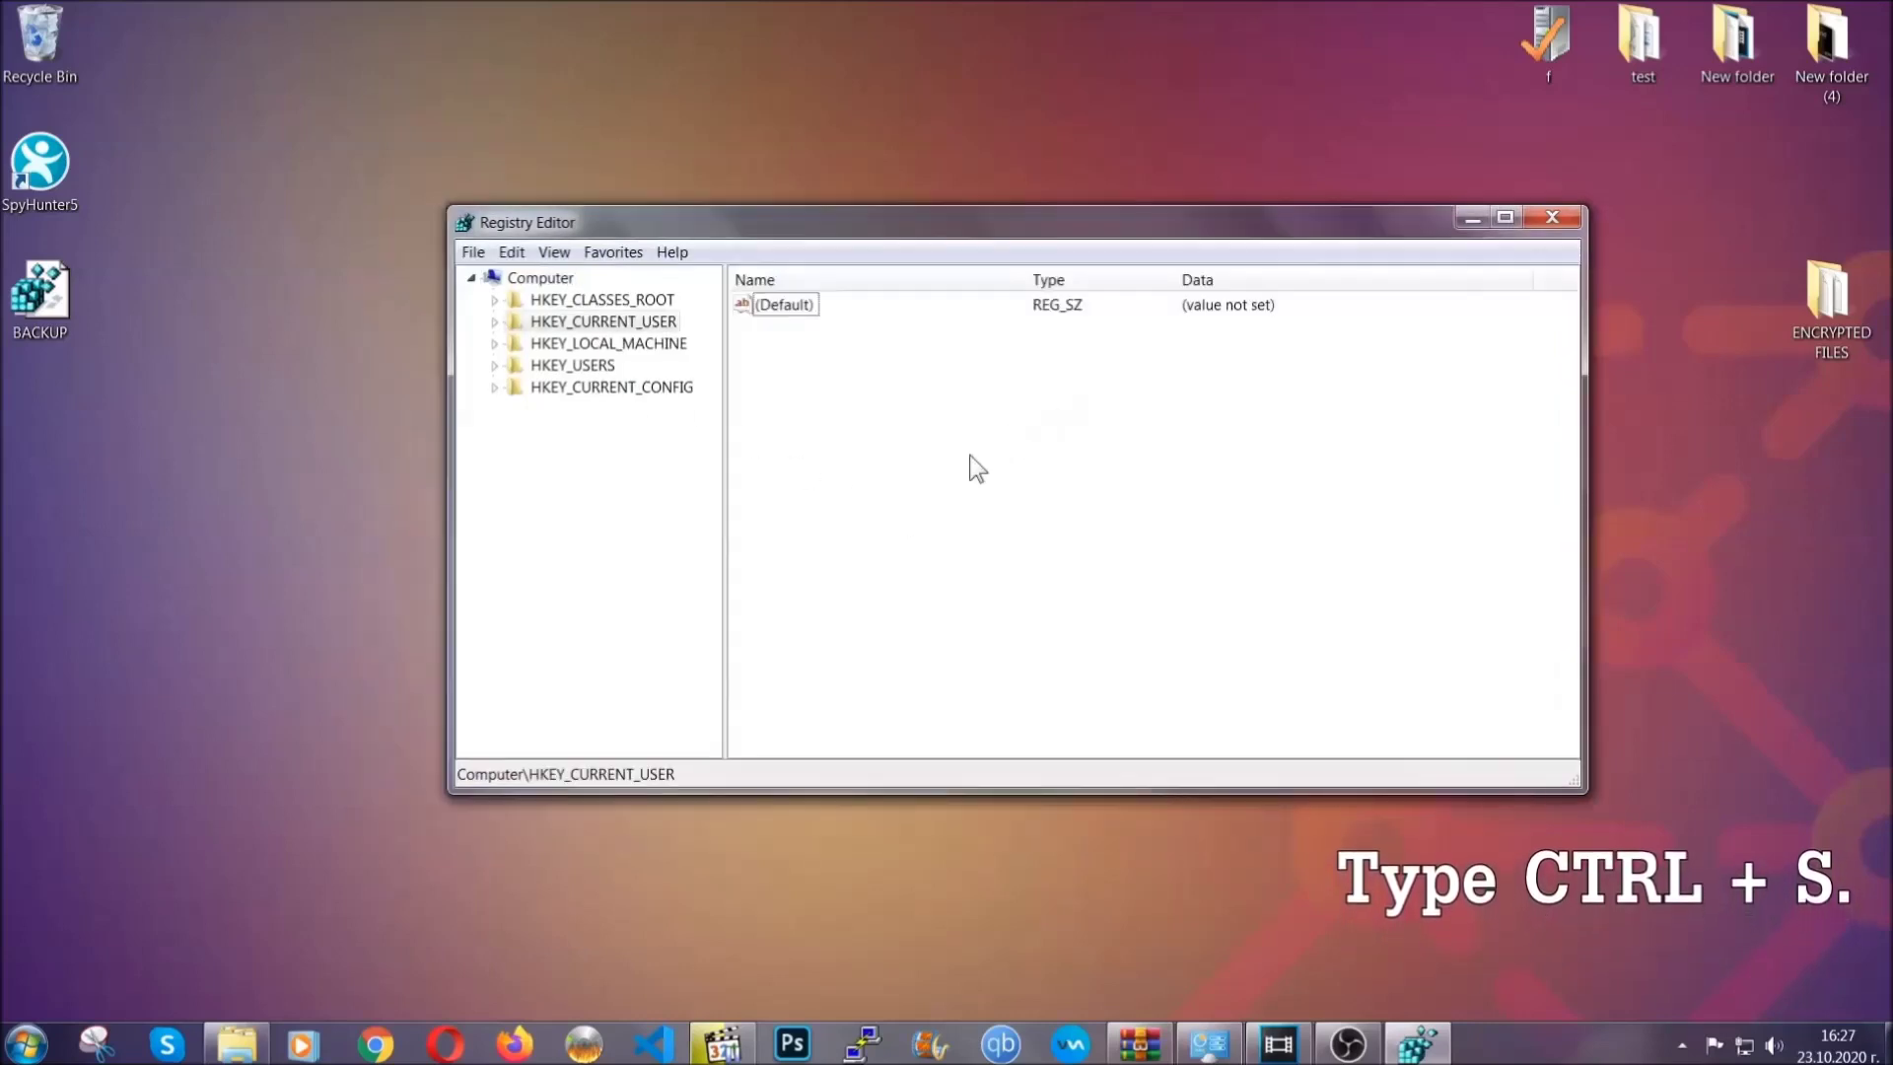
{"action": "key", "text": "ctrl+f"}
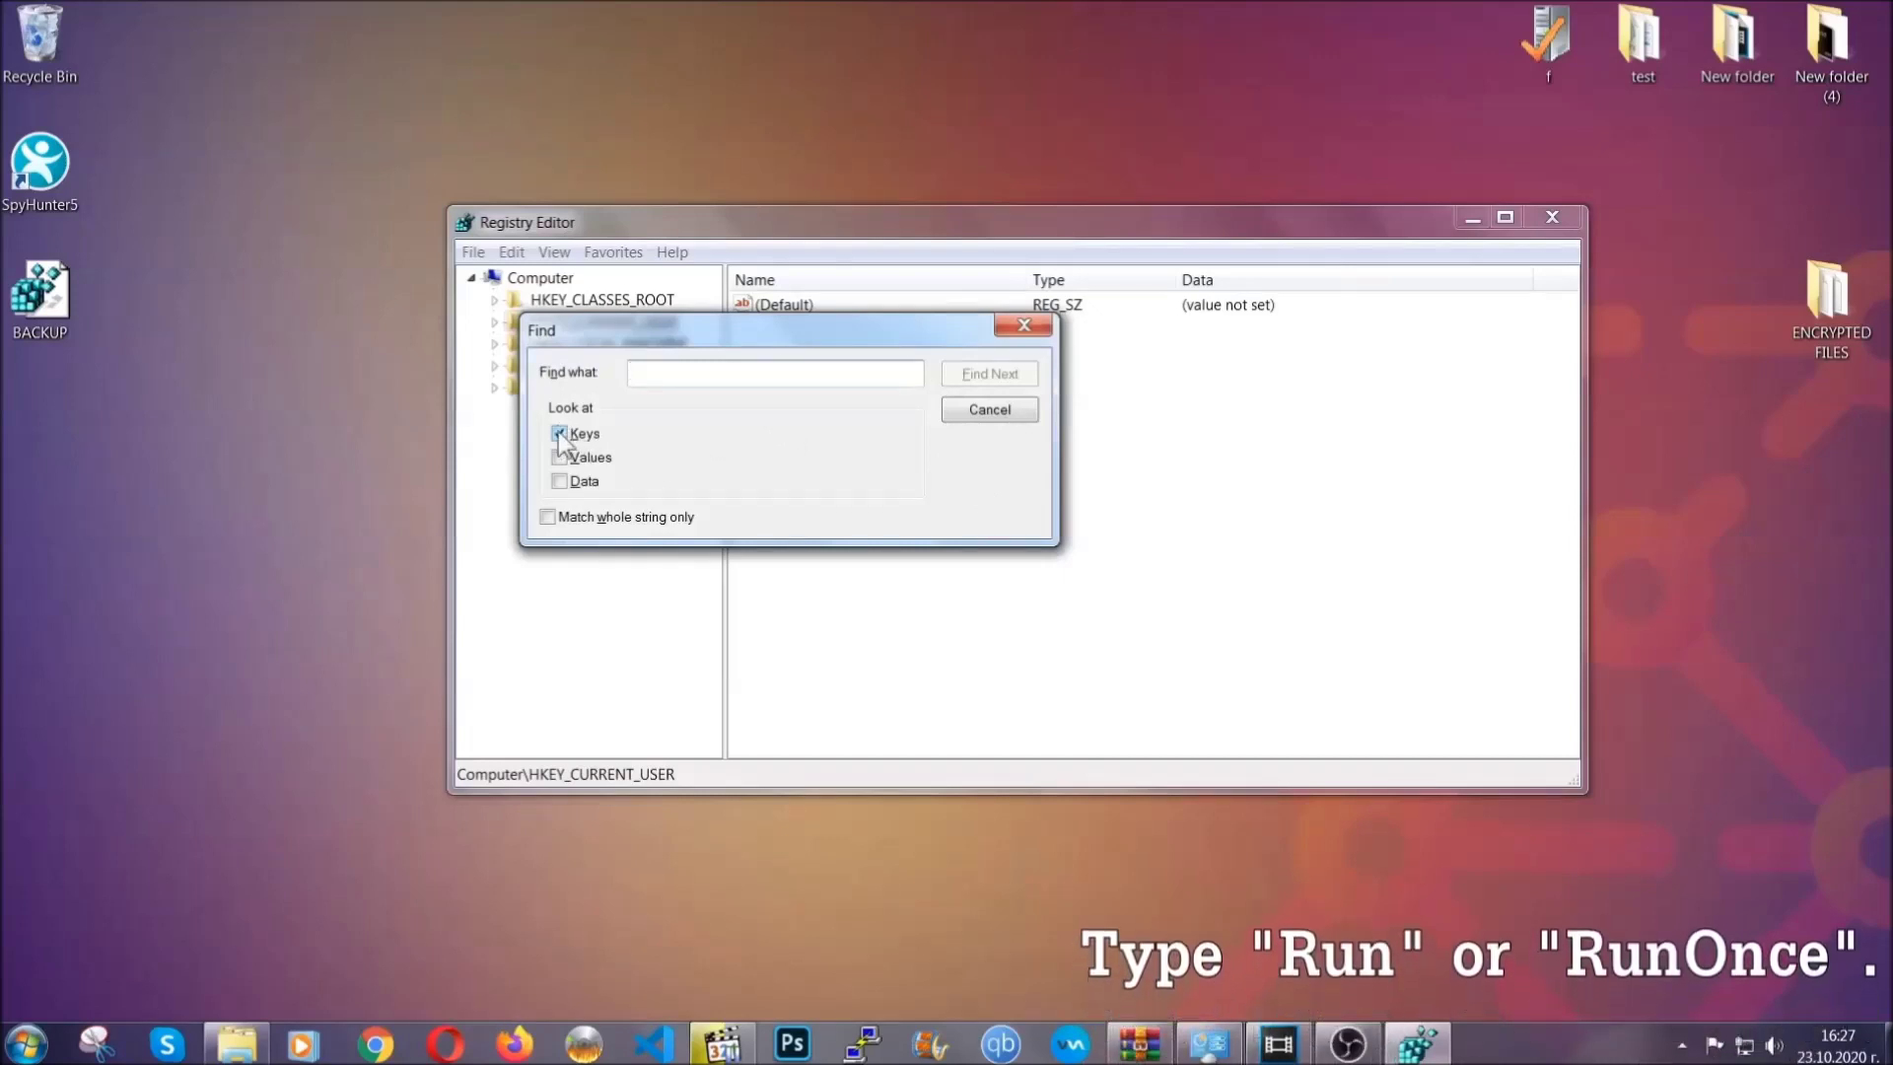
{"action": "type", "text": "R"}
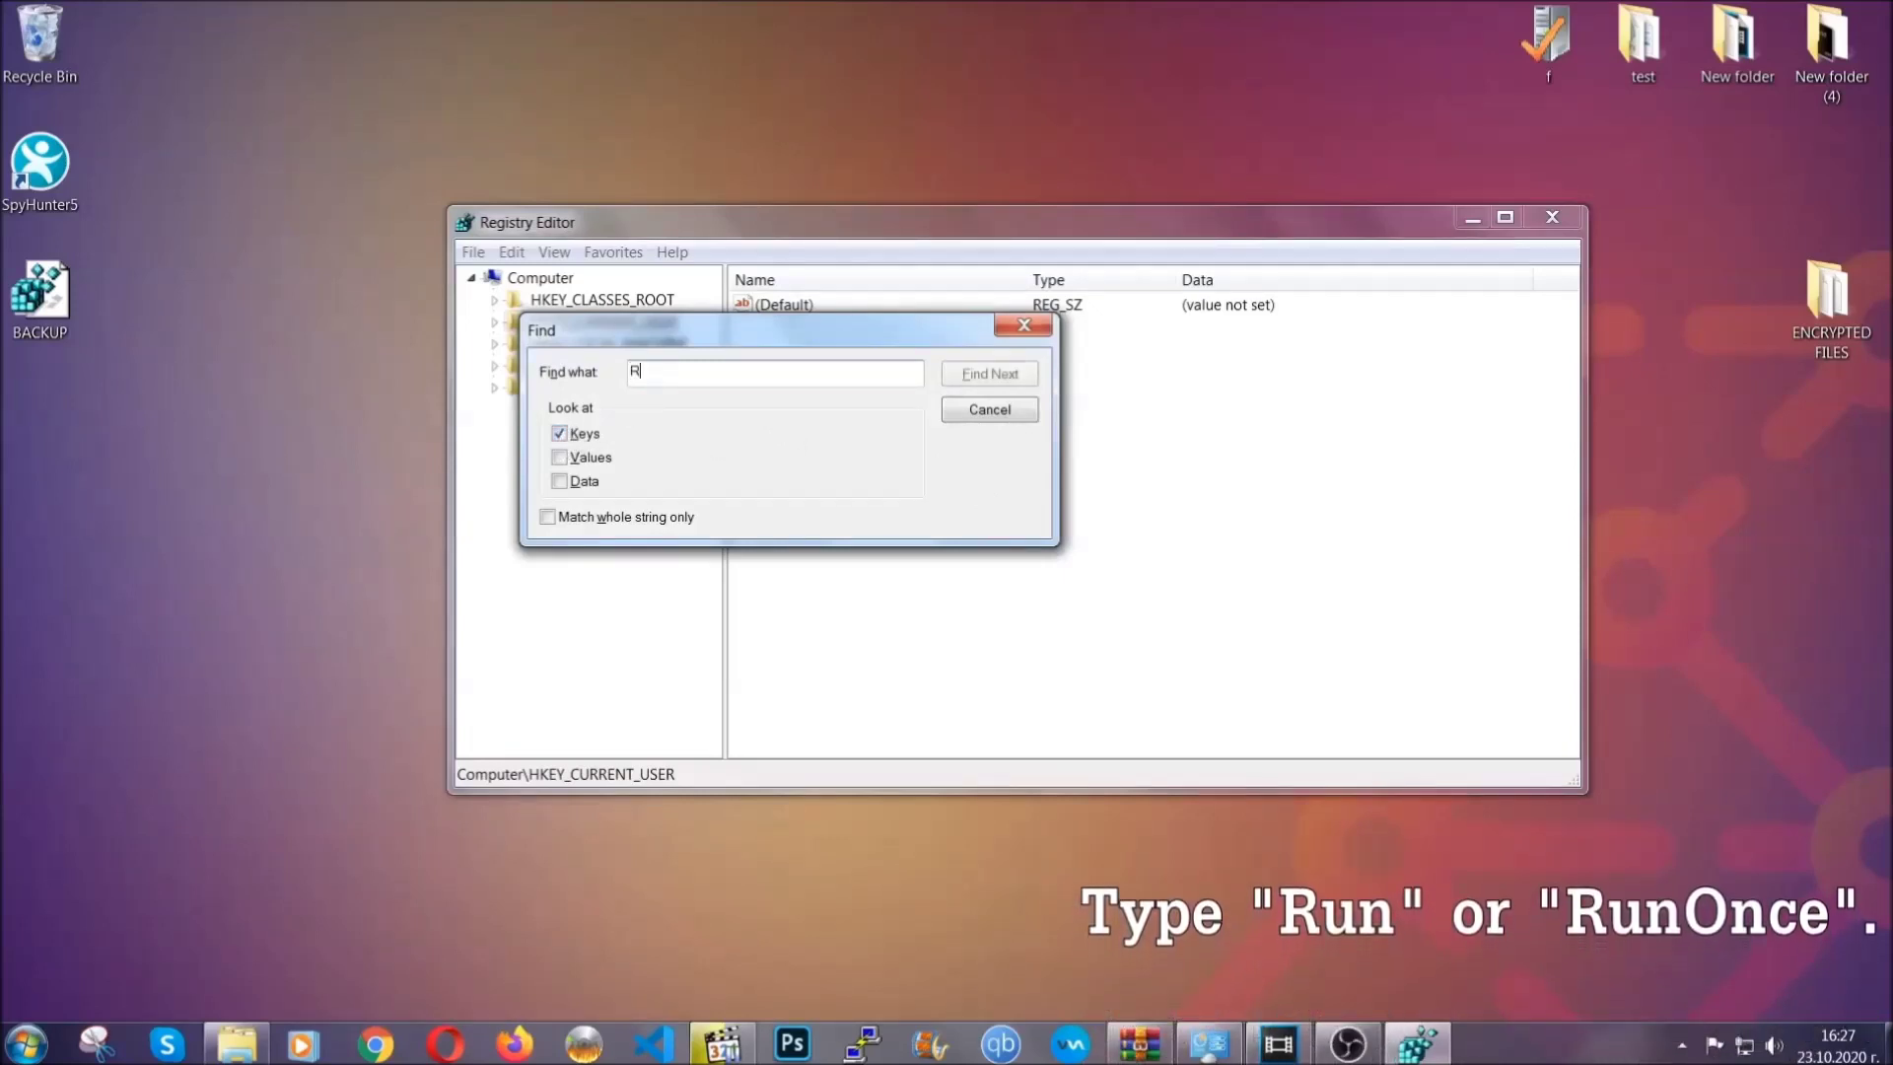
{"action": "type", "text": "unOnce"}
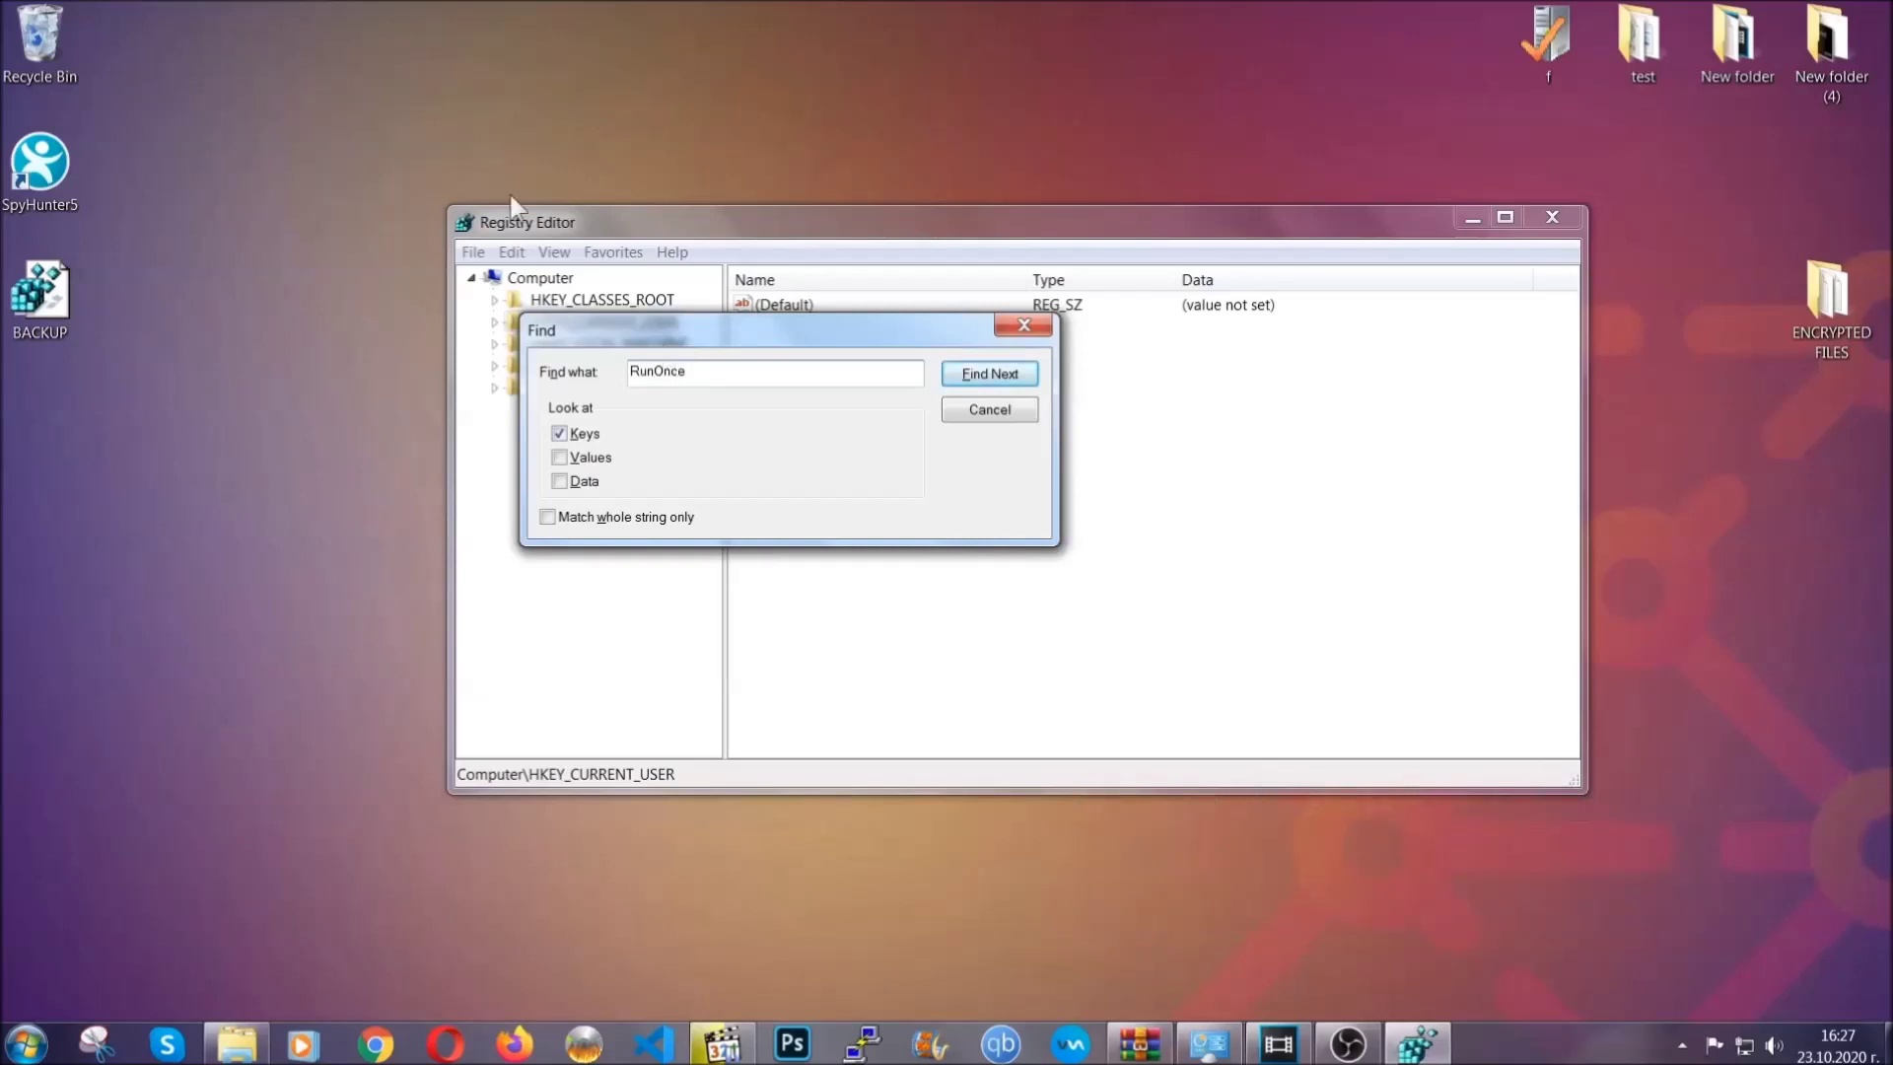
{"action": "left_click", "coordinate": [990, 374]}
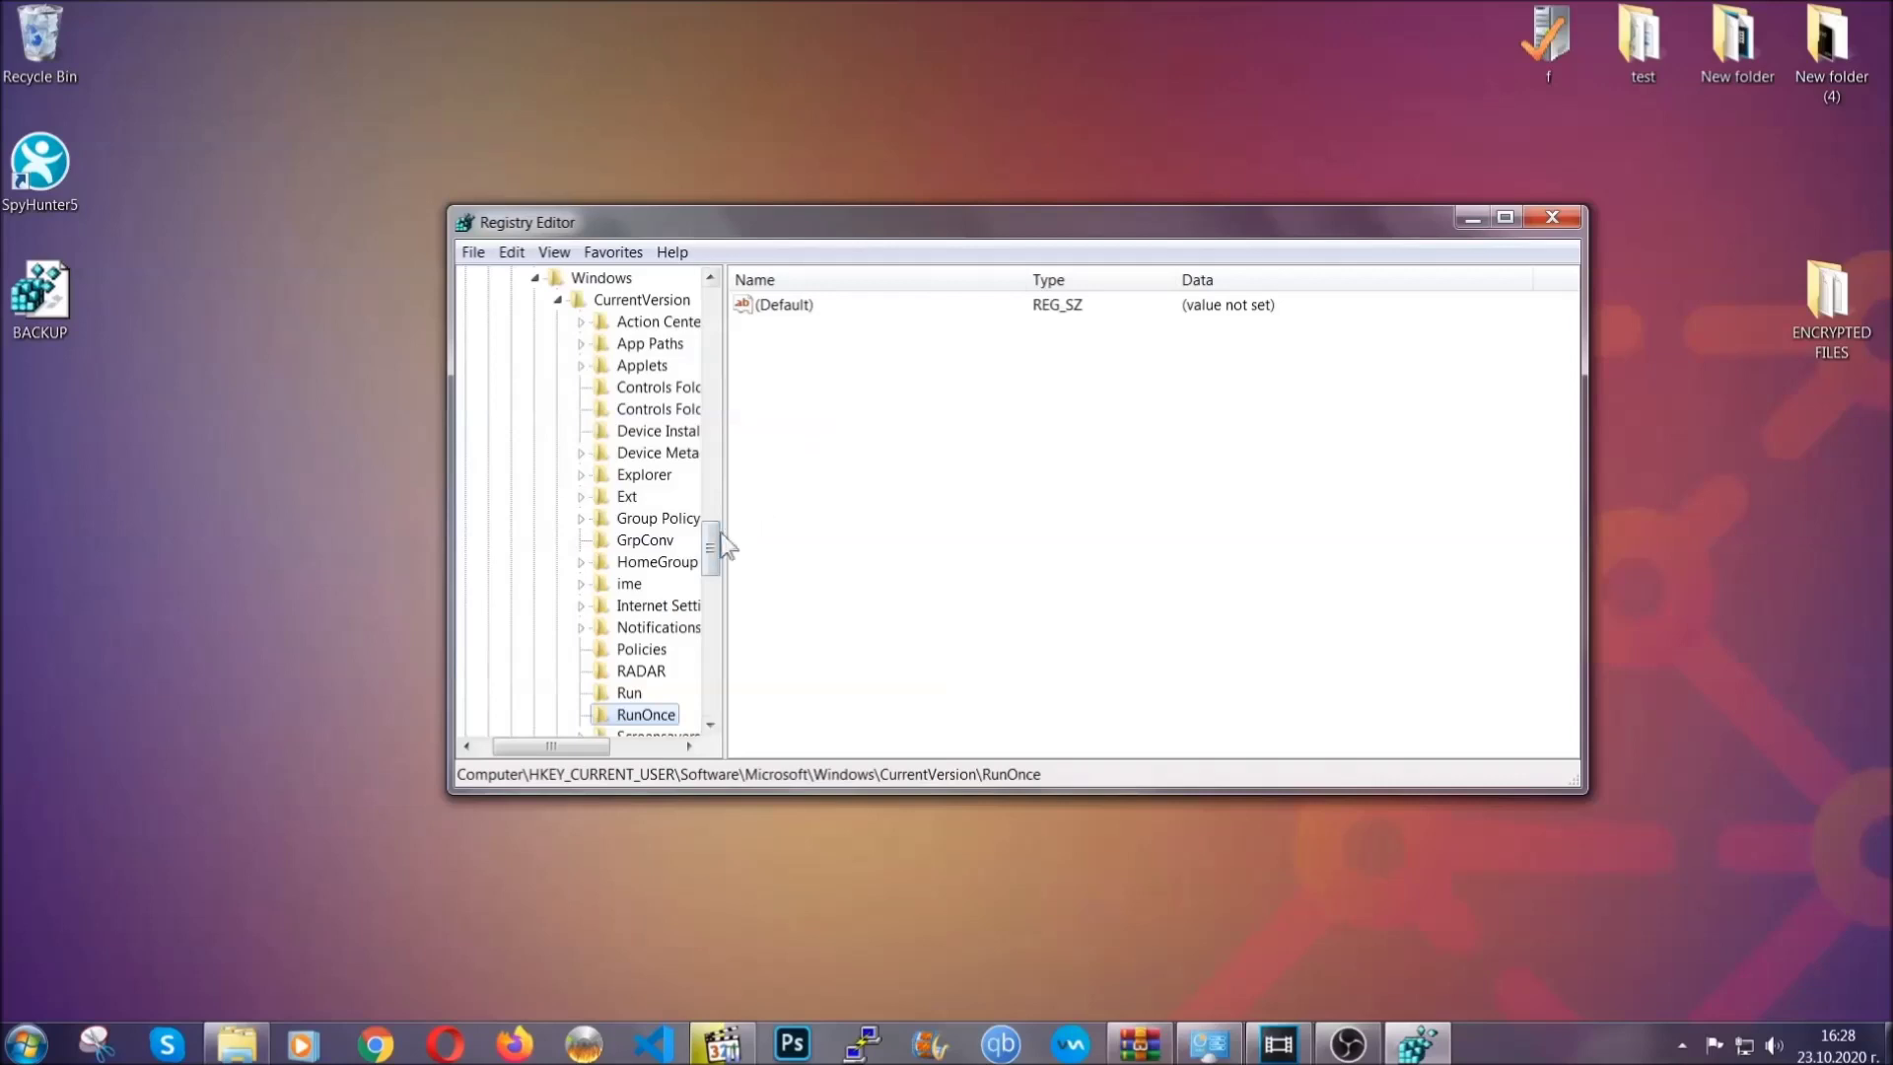
Step: Delete the THE VIRUS value from the Run key and close Registry Editor
{"action": "left_click_drag", "start_coordinate": [721, 538], "coordinate": [712, 566]}
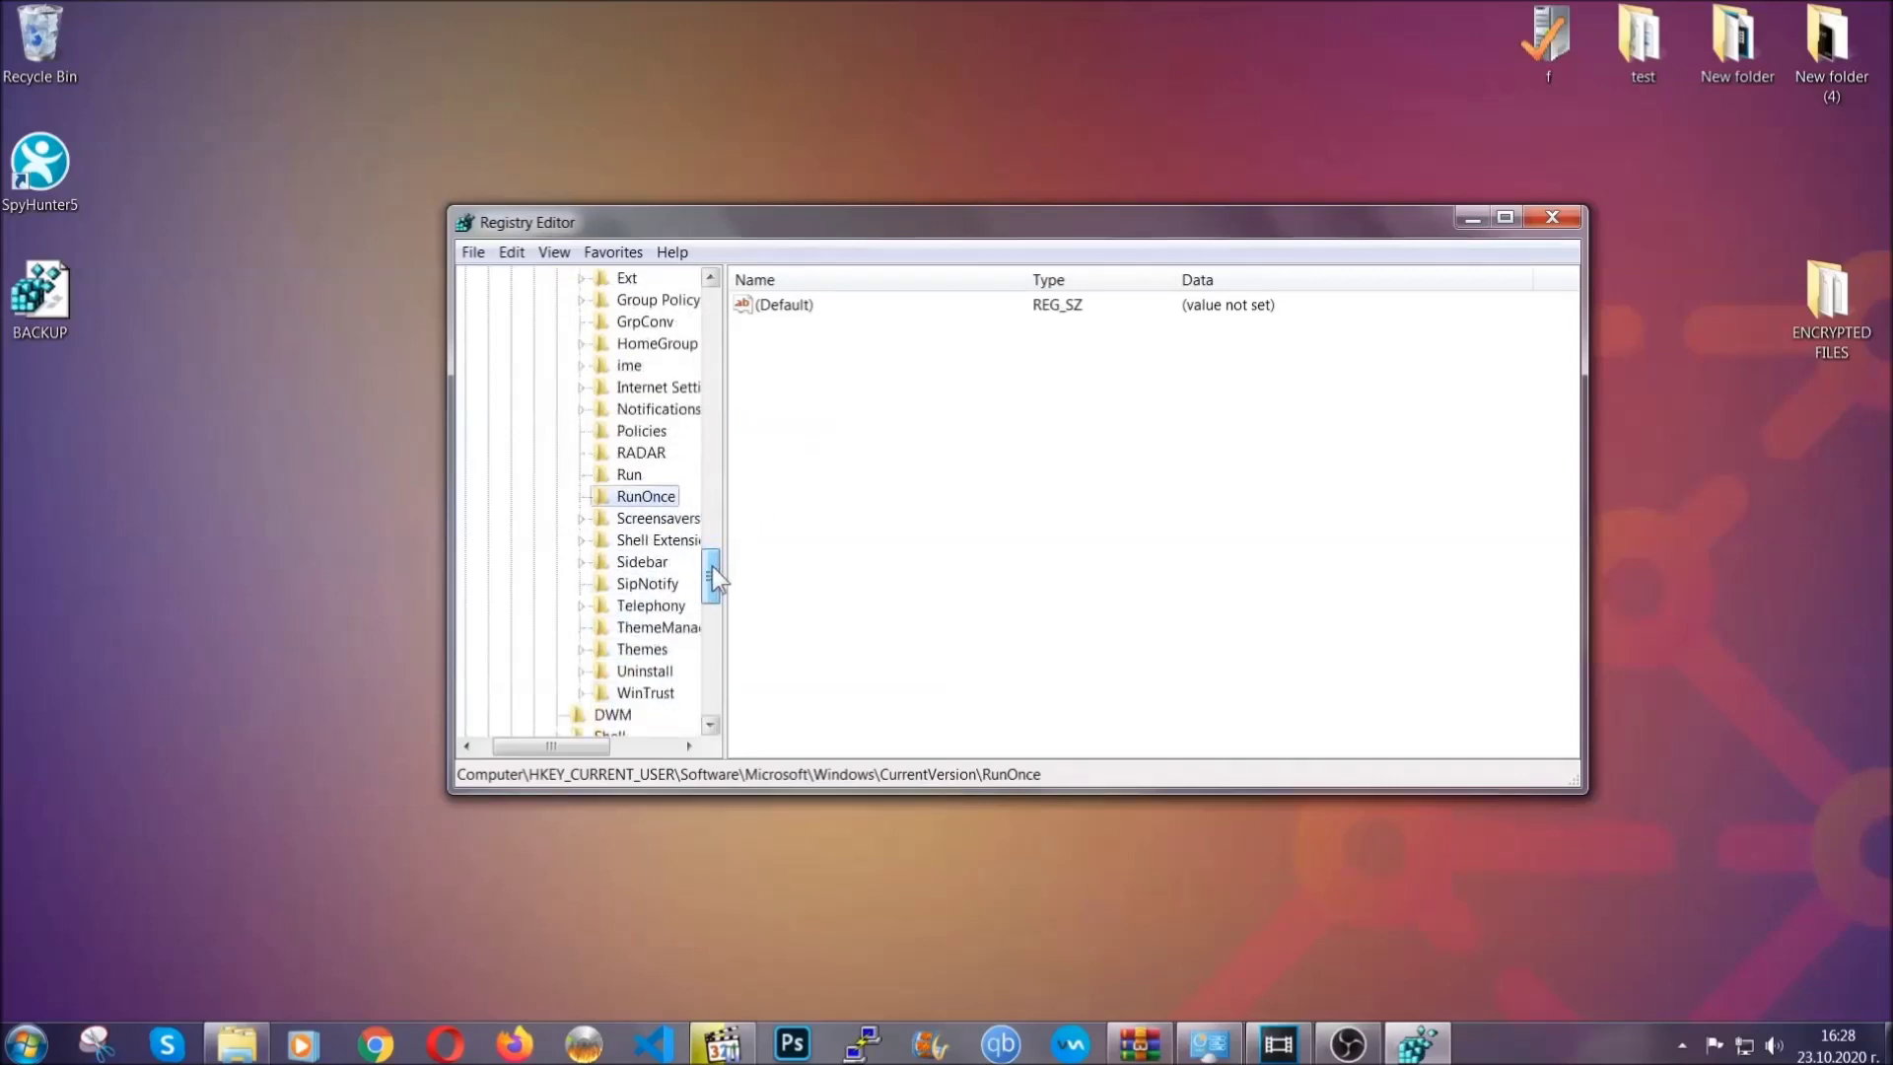
{"action": "left_click", "coordinate": [629, 475]}
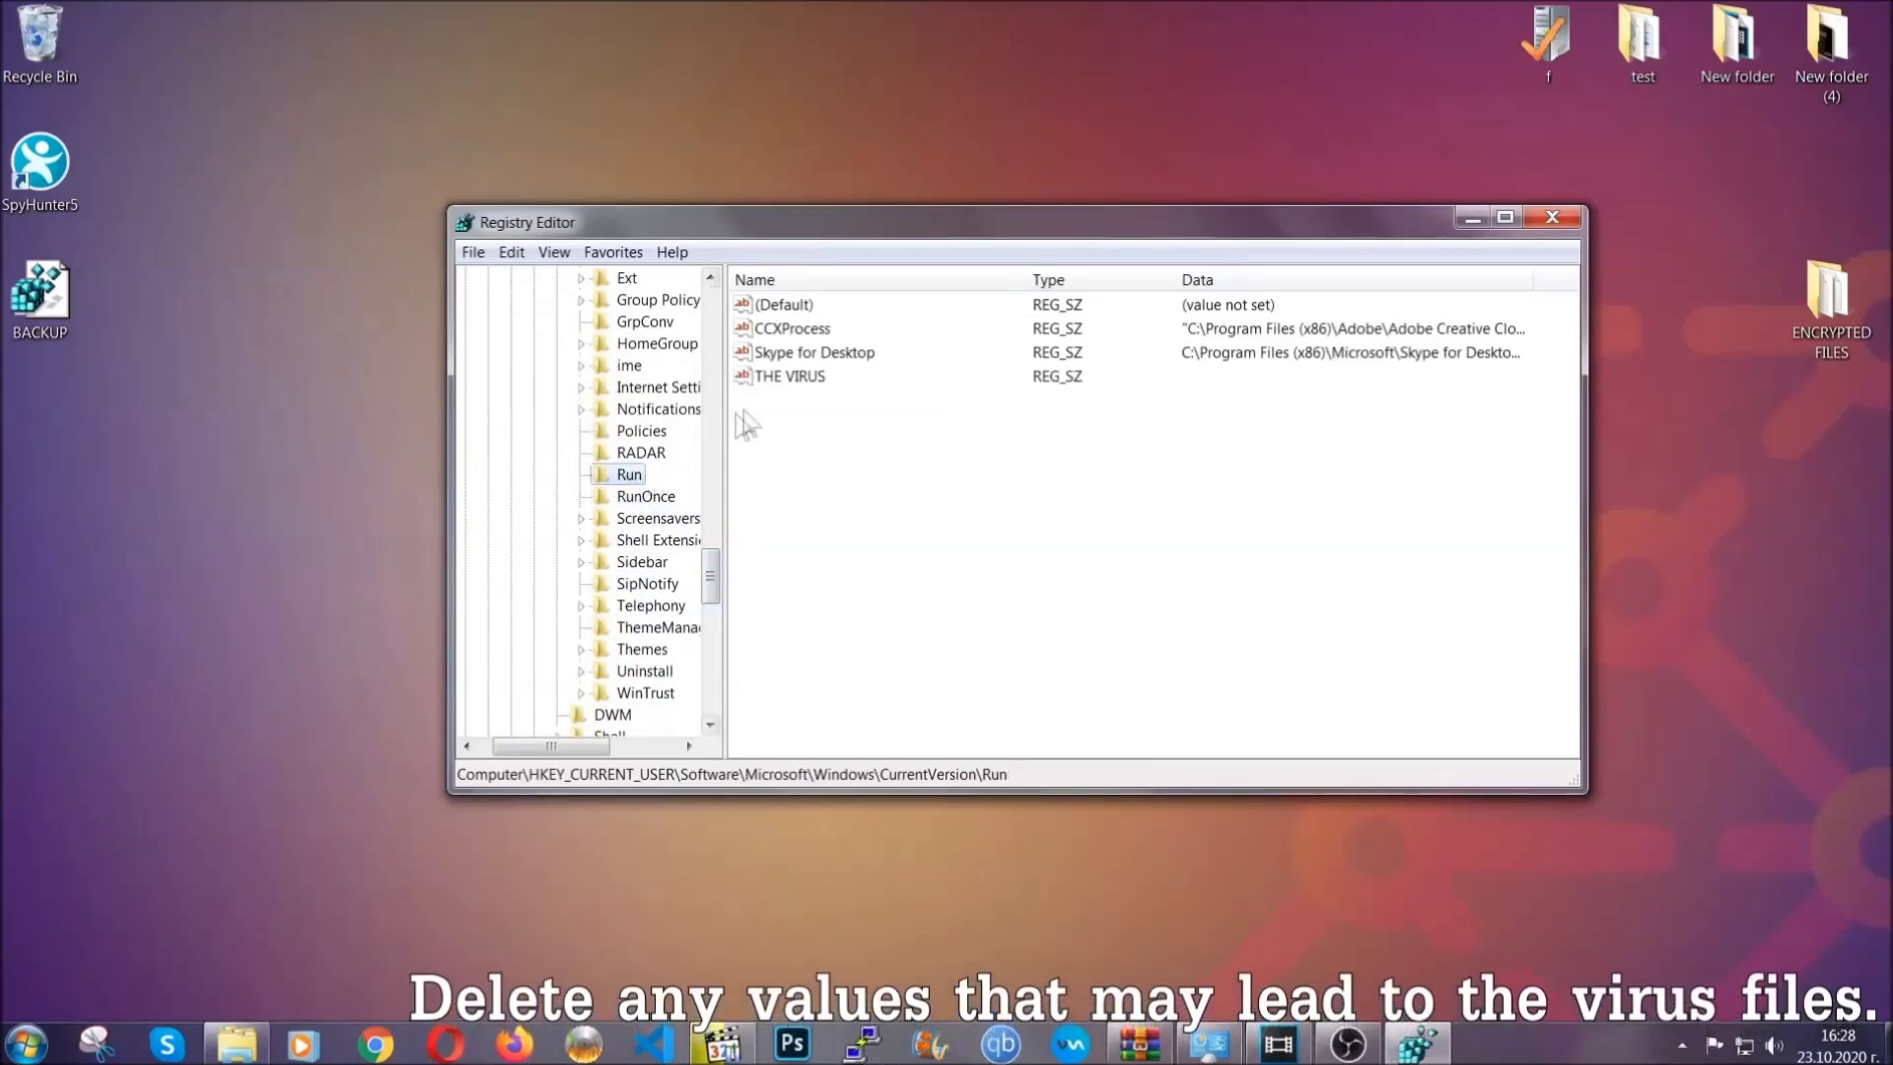
{"action": "left_click", "coordinate": [777, 379]}
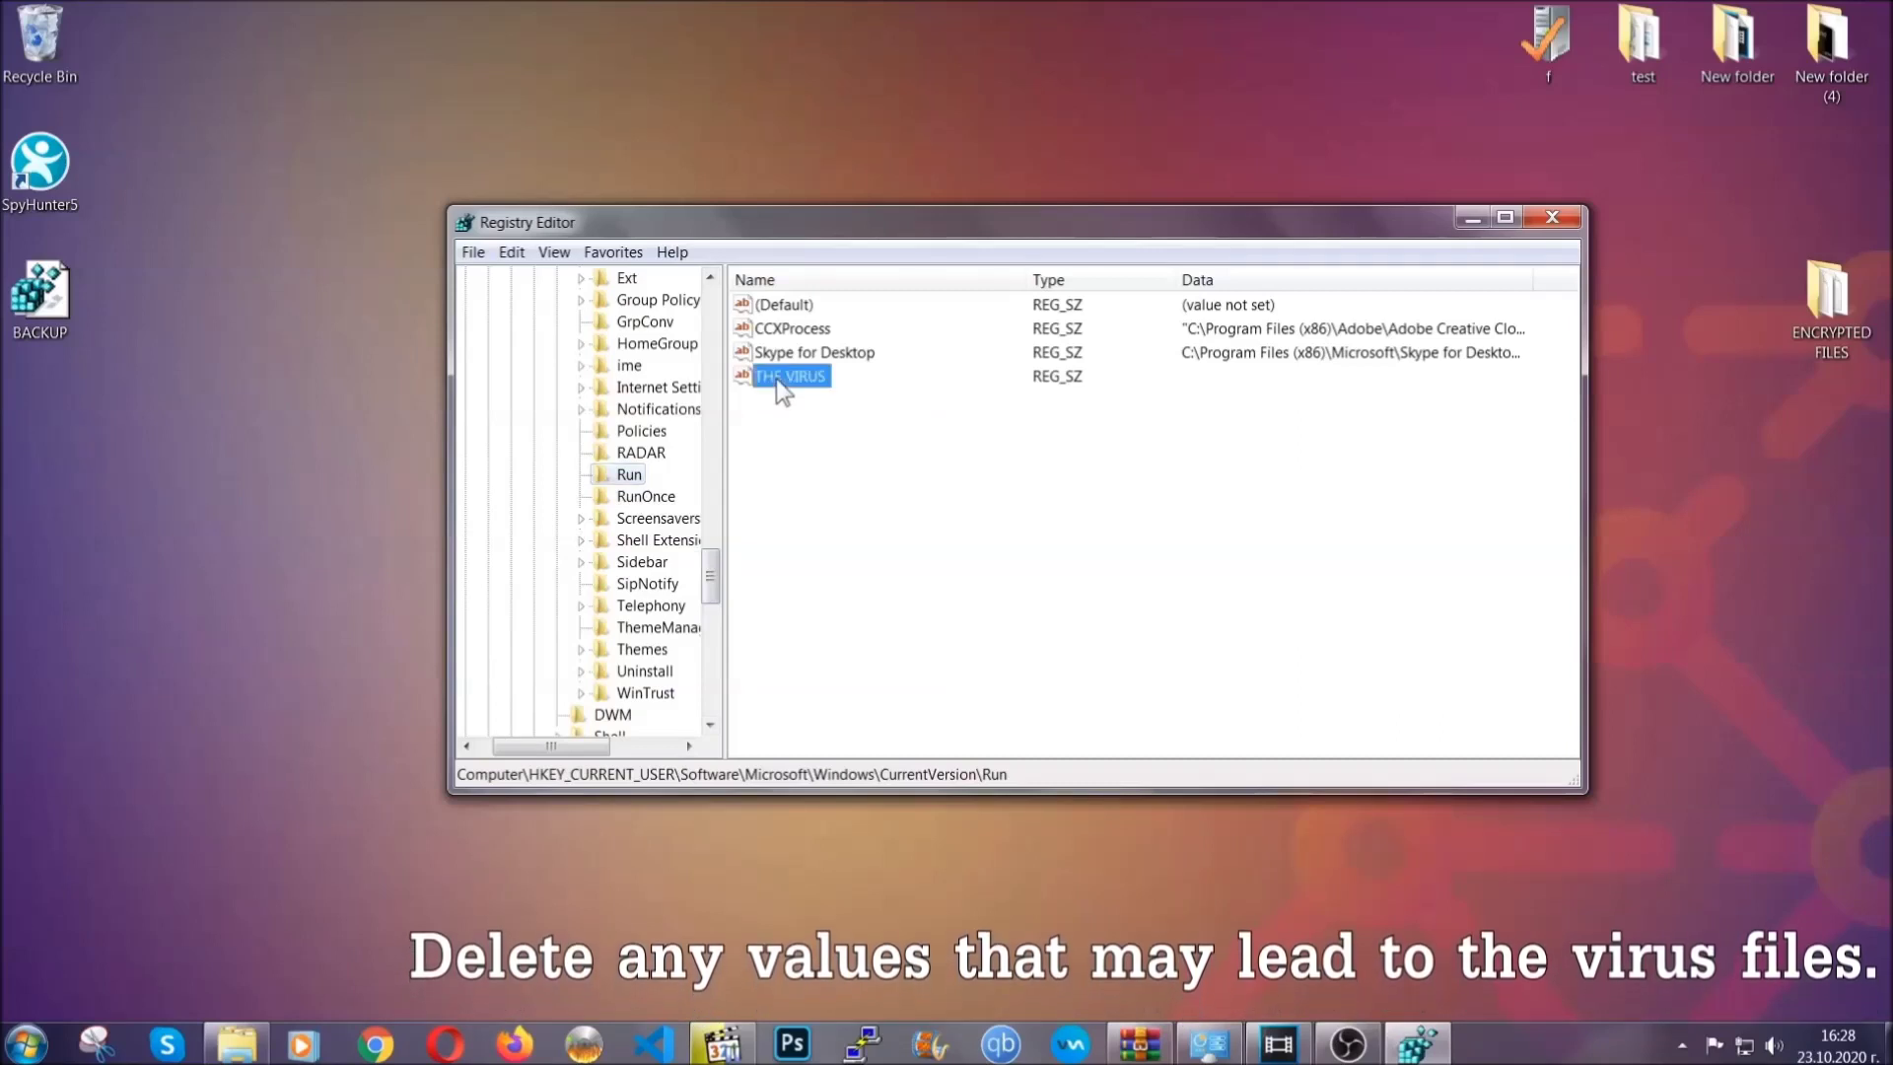
{"action": "right_click", "coordinate": [777, 381]}
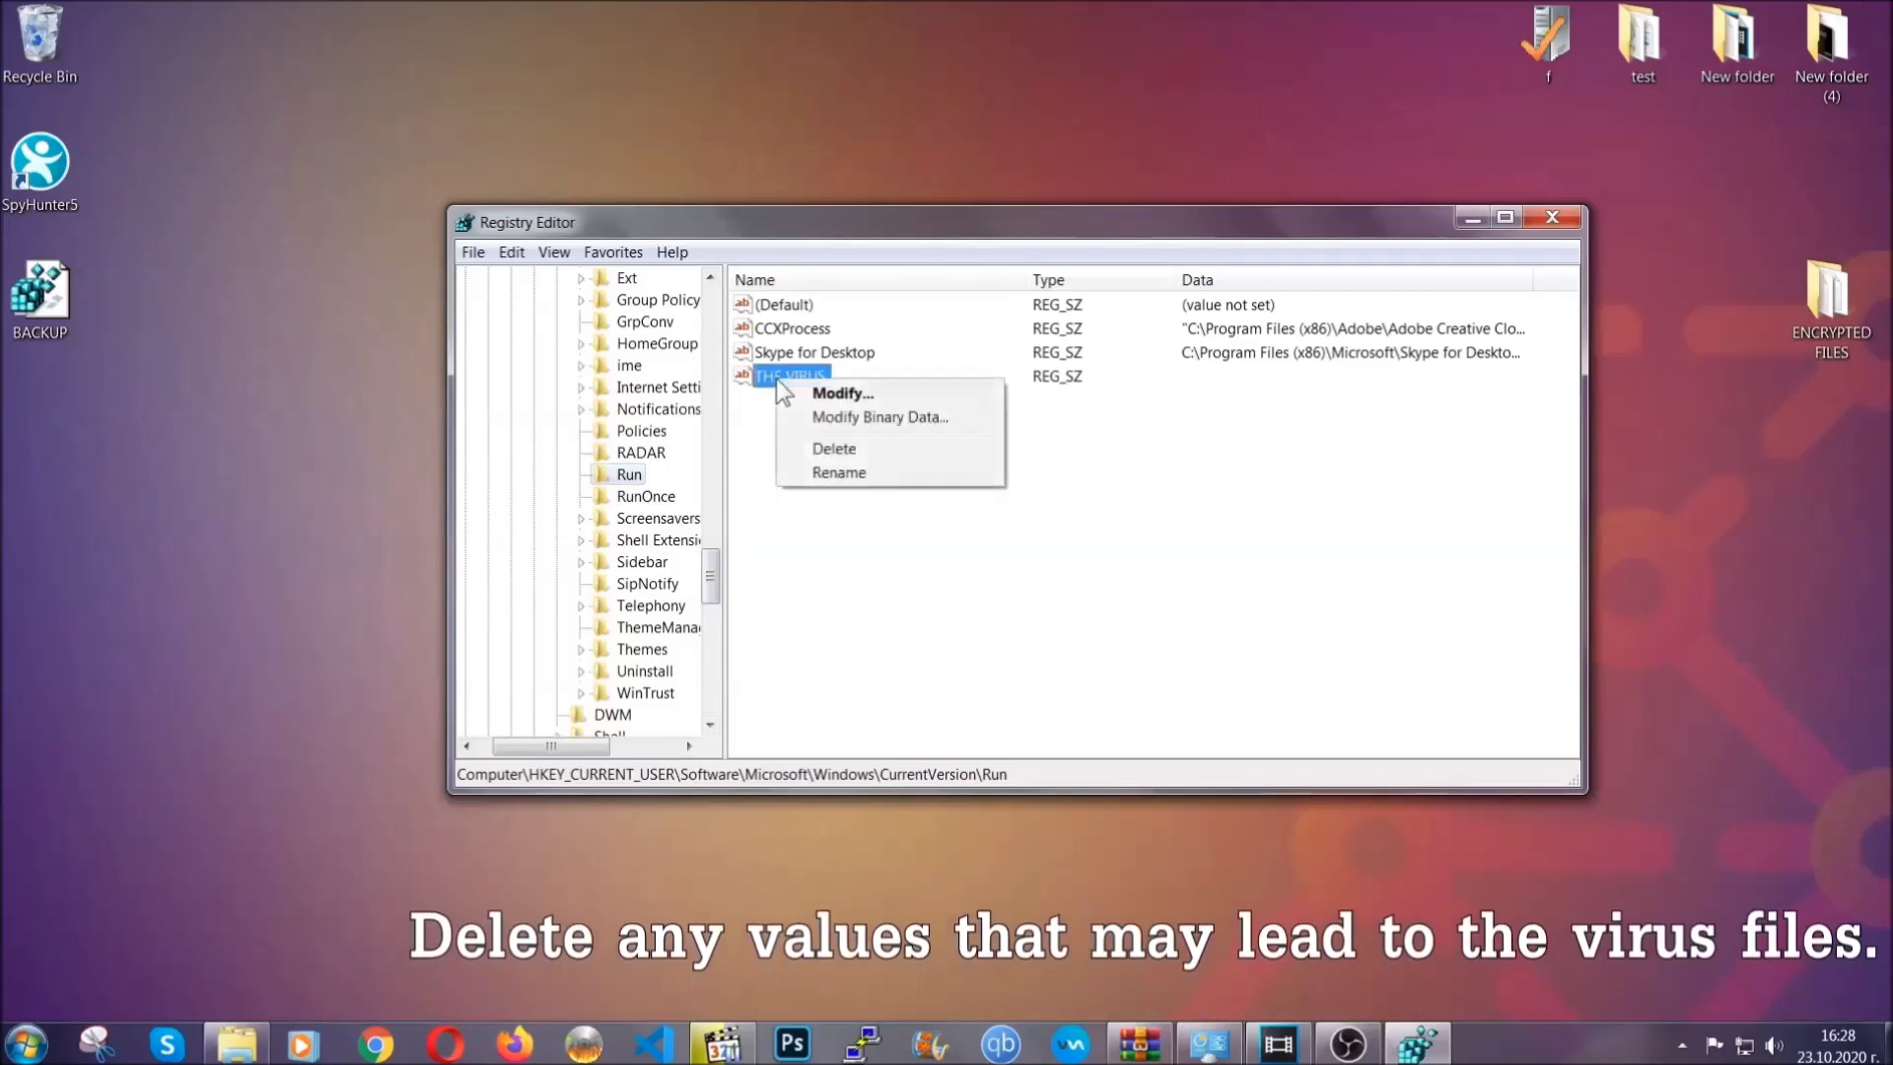
{"action": "left_click", "coordinate": [815, 449]}
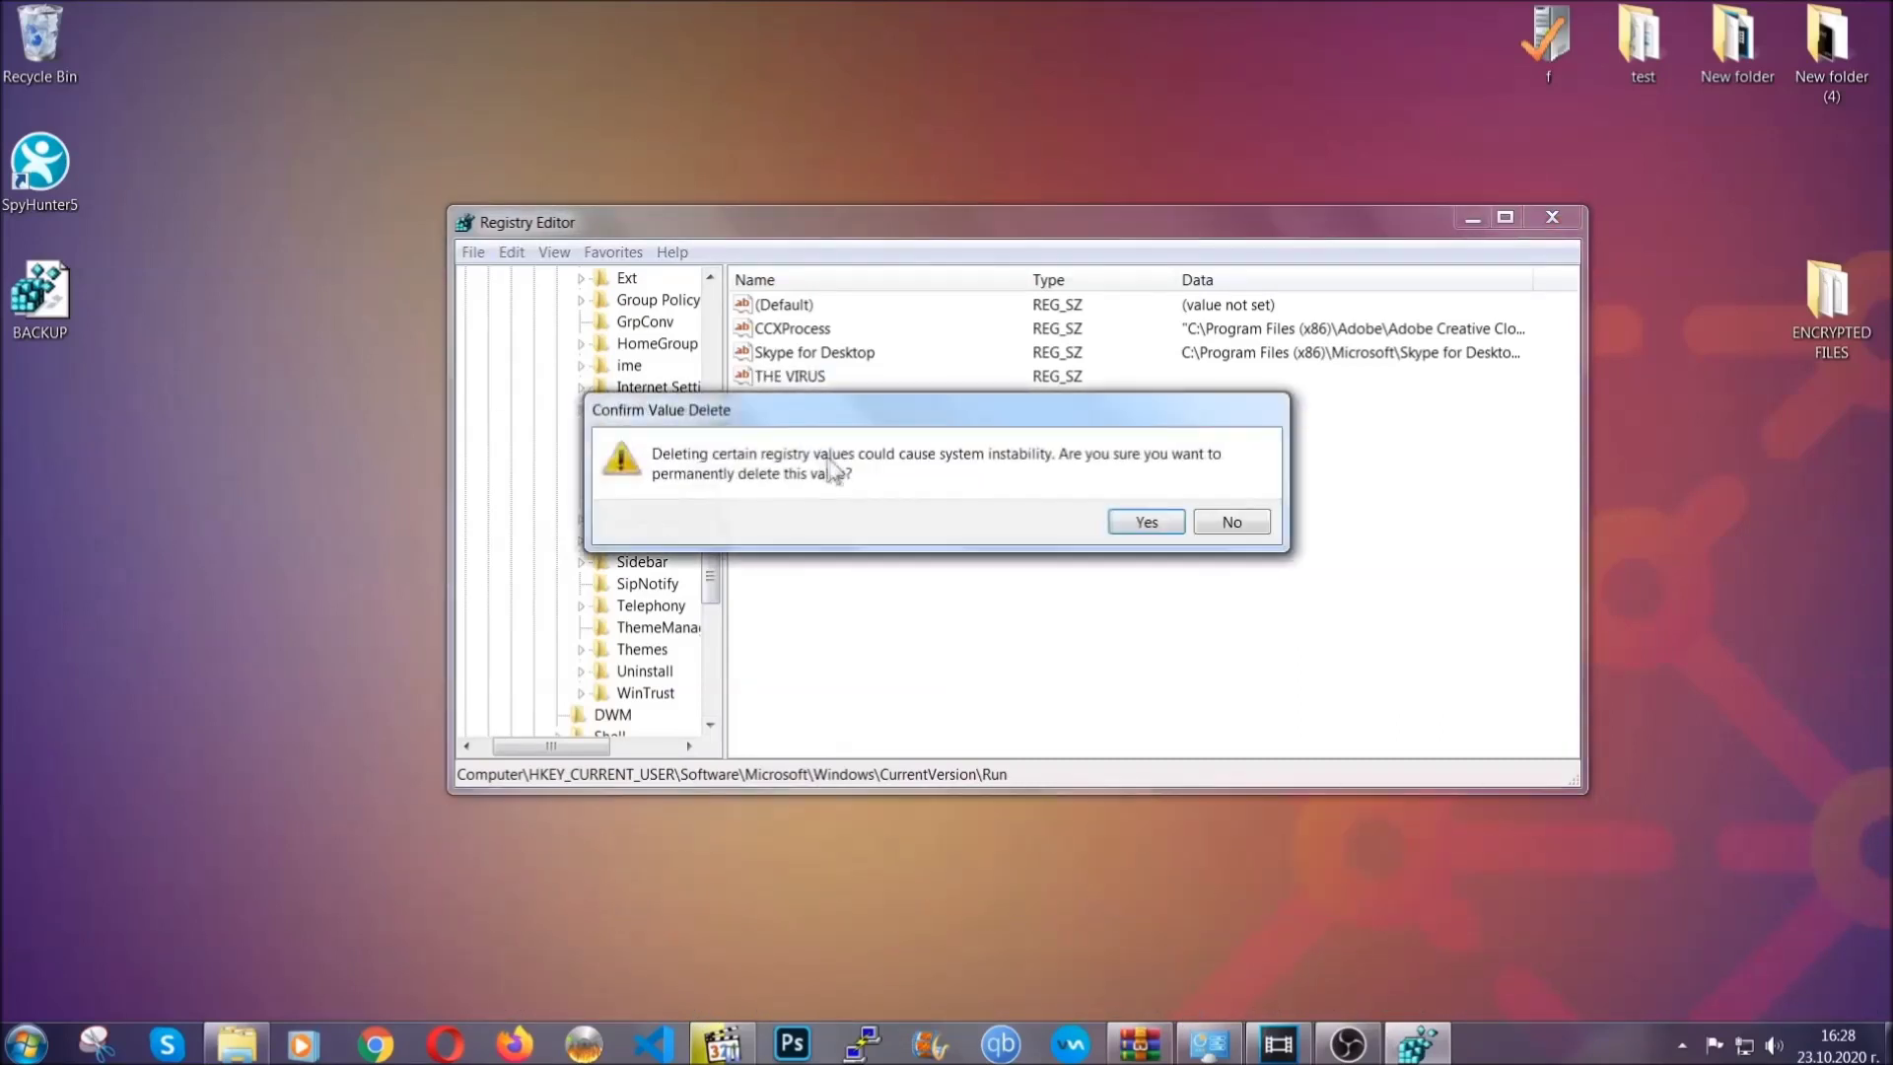
{"action": "left_click", "coordinate": [1145, 523]}
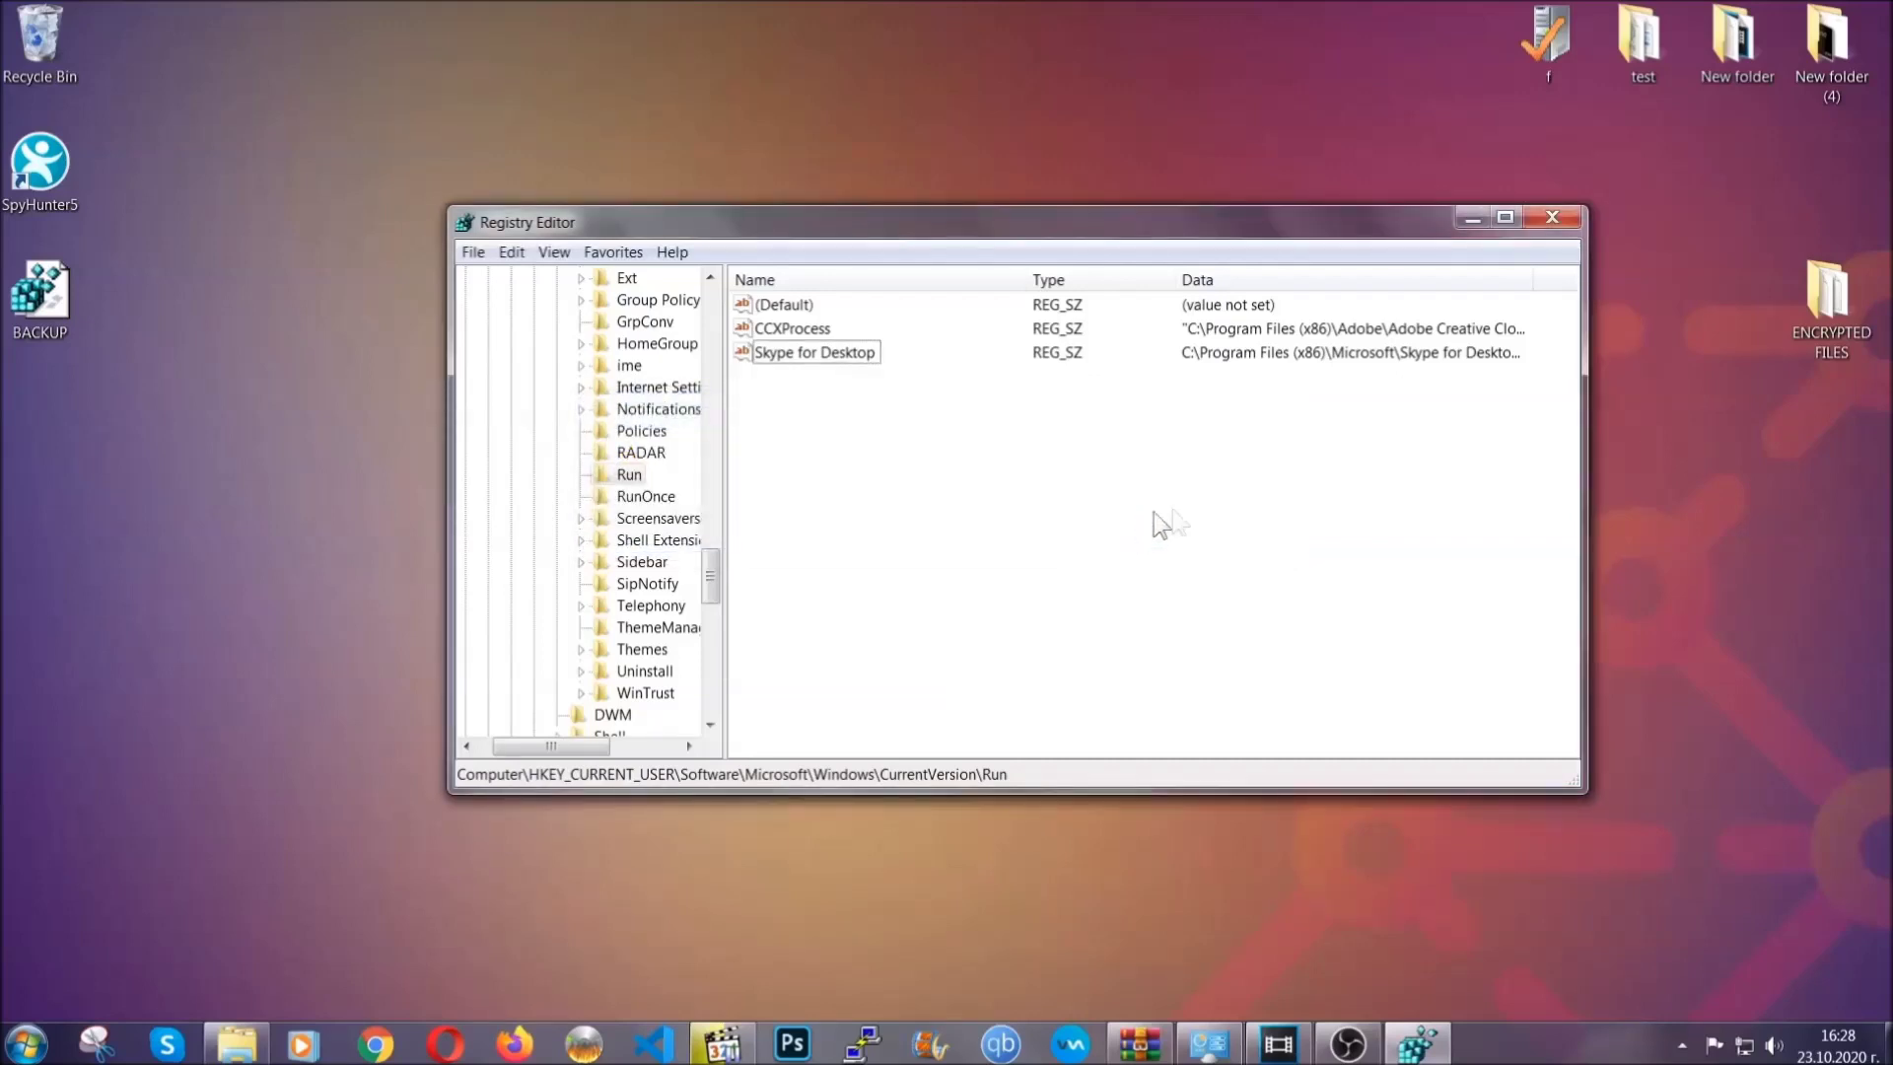
{"action": "left_click", "coordinate": [1563, 216]}
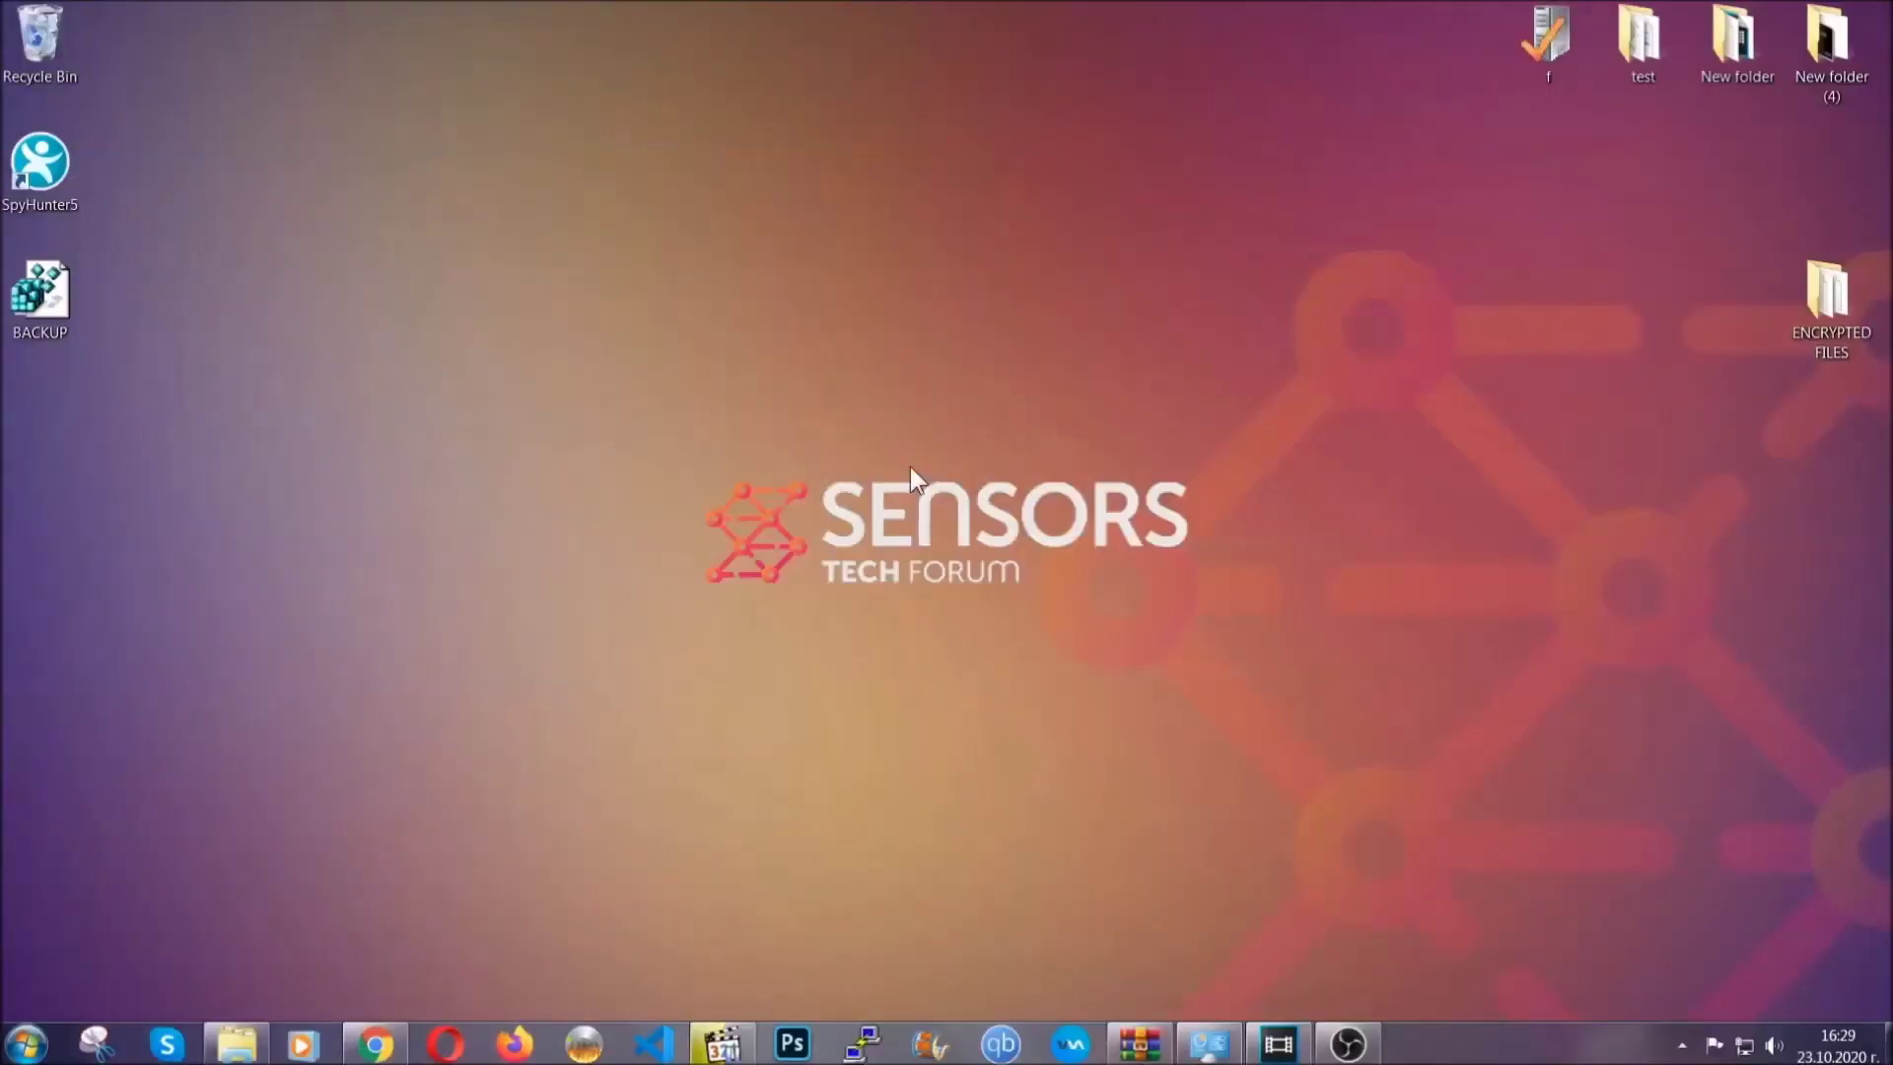
Step: Bring the SensorsTechForum recovery article forward in Chrome and scroll down the page
{"action": "left_click", "coordinate": [375, 1047]}
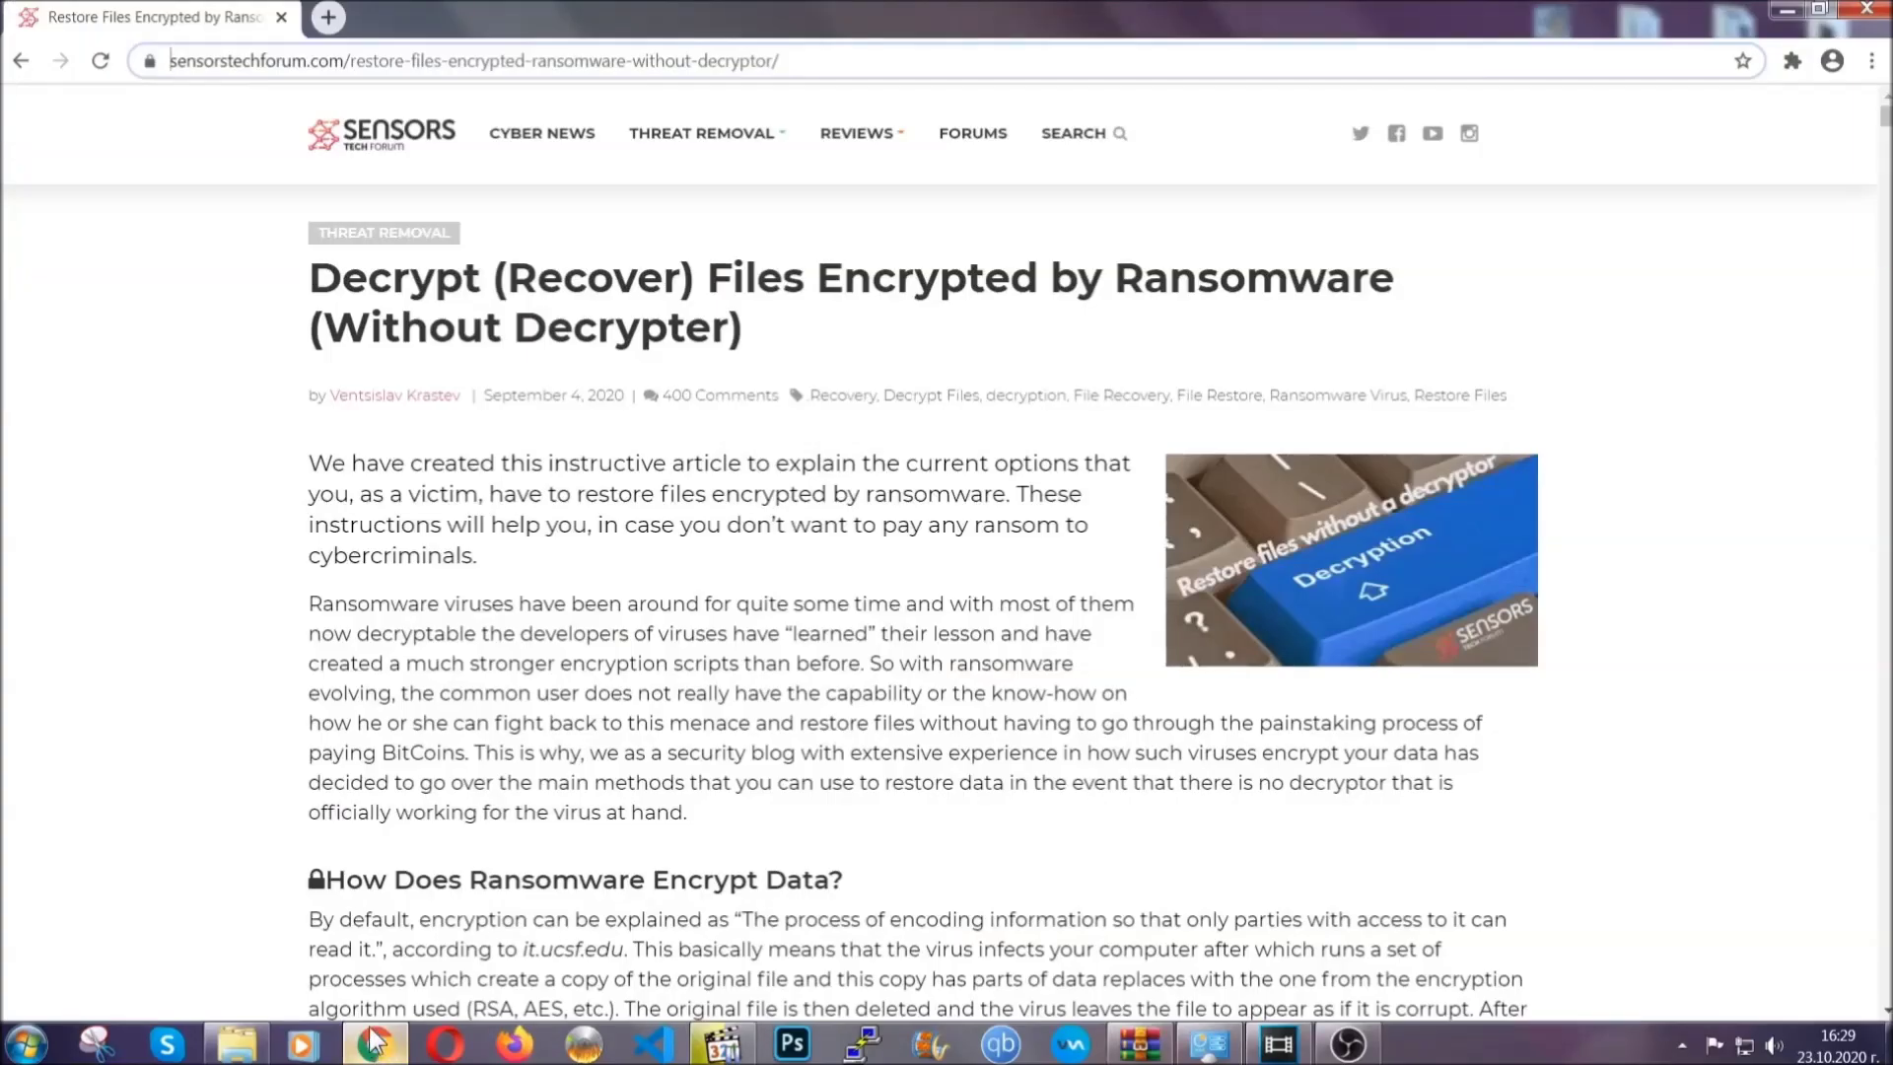
{"action": "left_click_drag", "start_coordinate": [171, 61], "coordinate": [853, 70]}
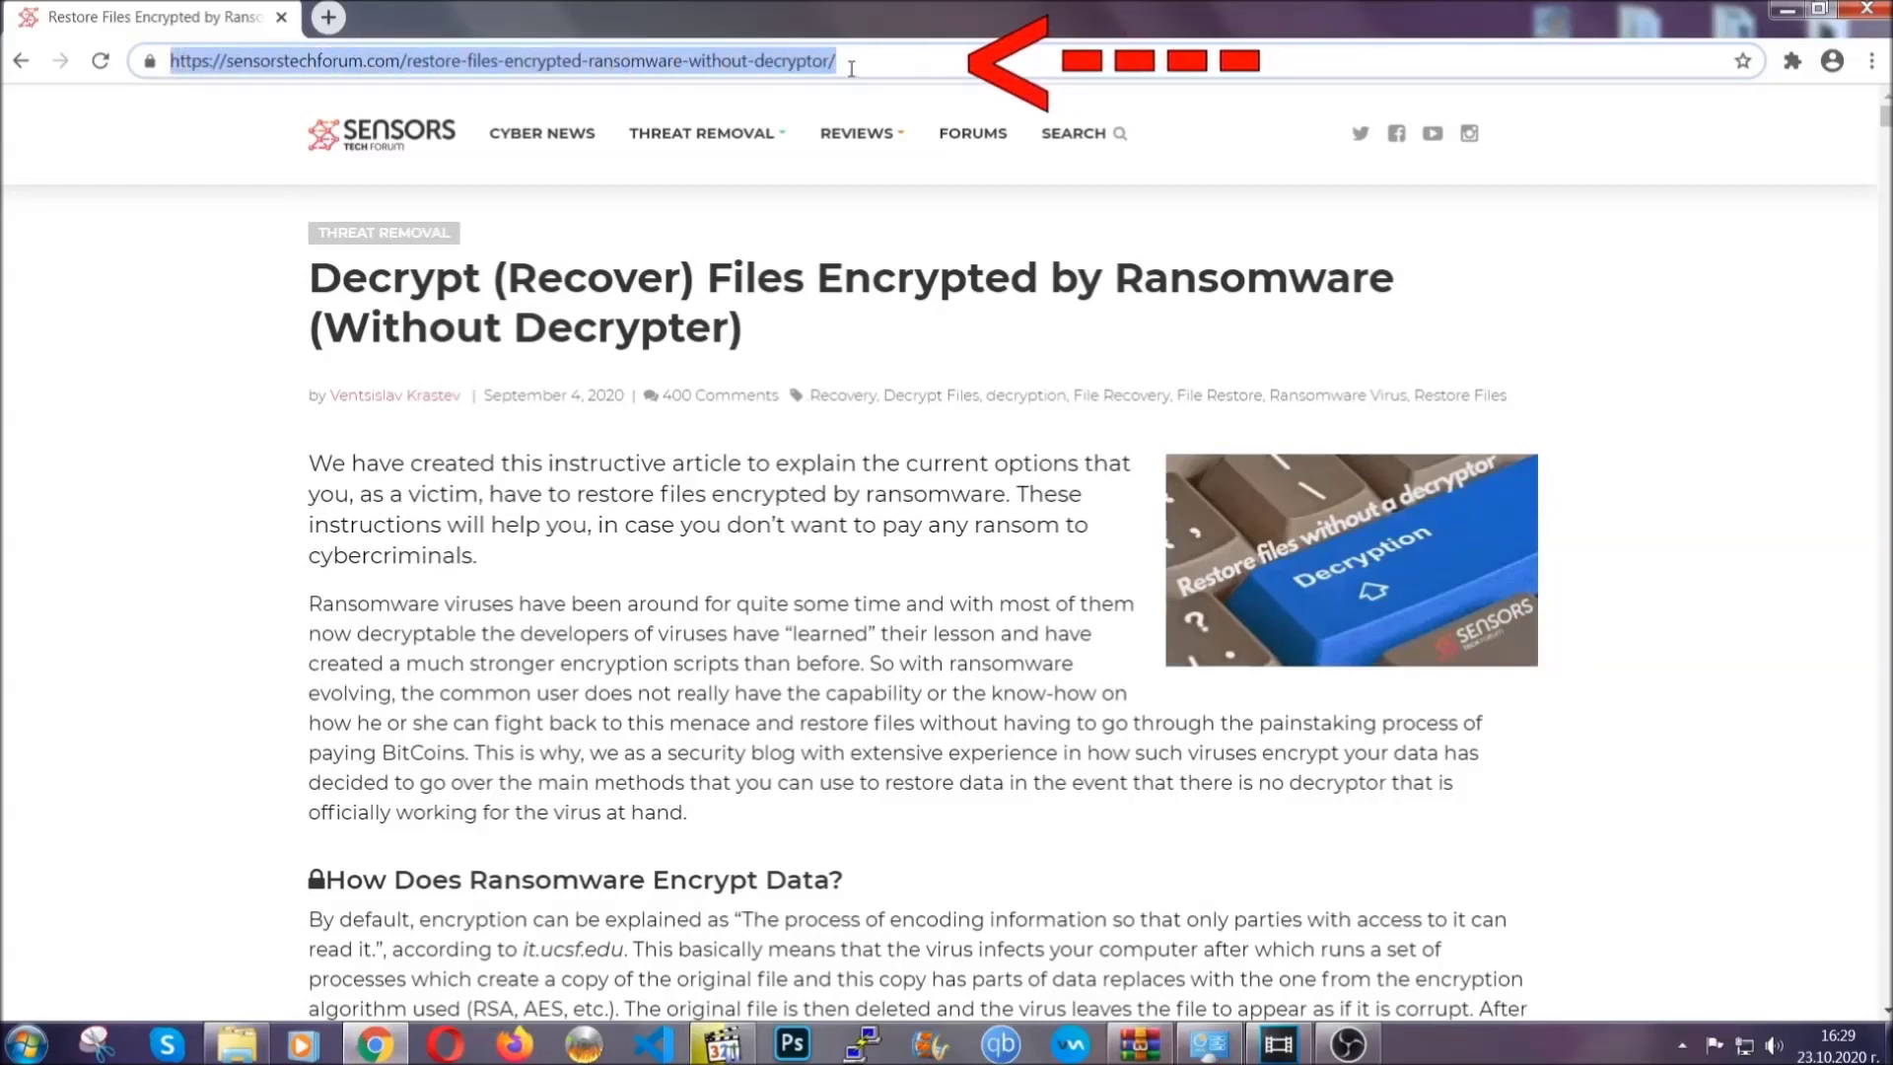
{"action": "mouse_move", "coordinate": [856, 138]}
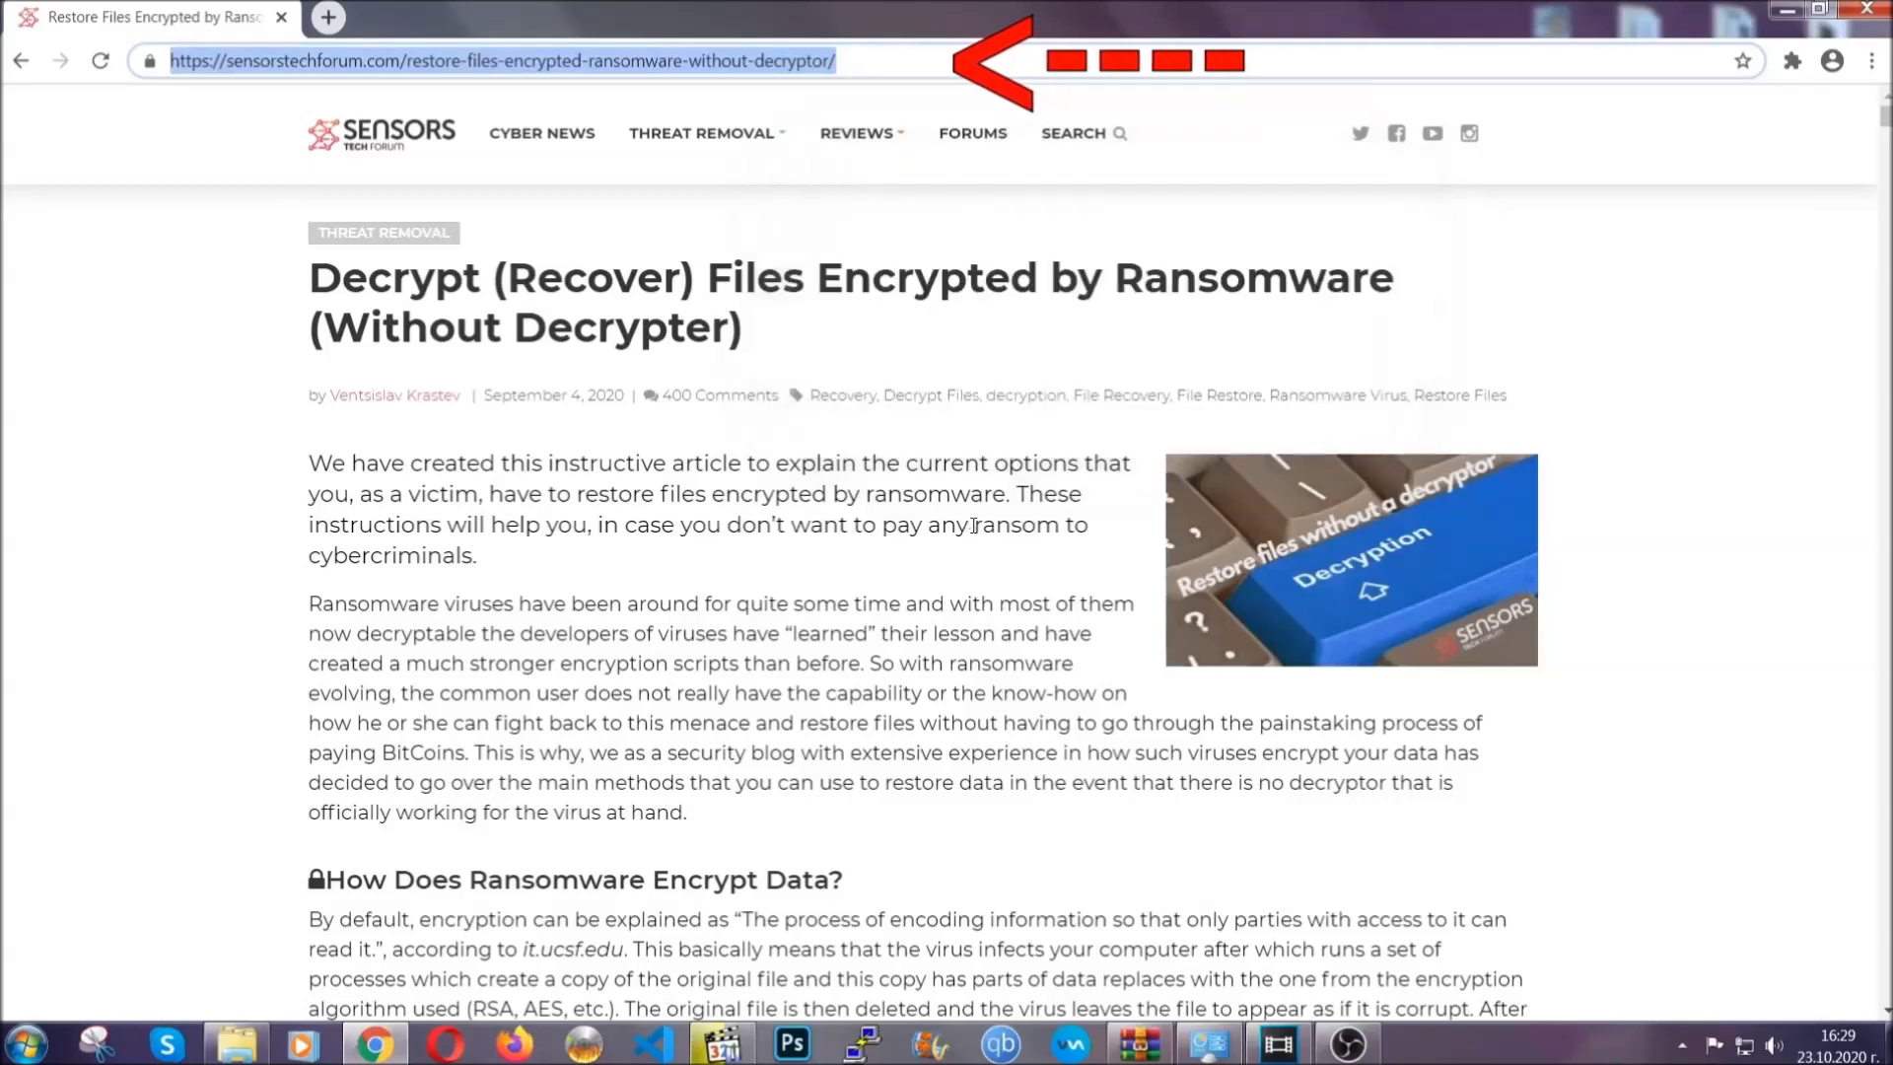
{"action": "scroll", "coordinate": [973, 538], "scroll_direction": "down", "scroll_amount": 5}
{"action": "scroll", "coordinate": [973, 539], "scroll_direction": "down", "scroll_amount": 6}
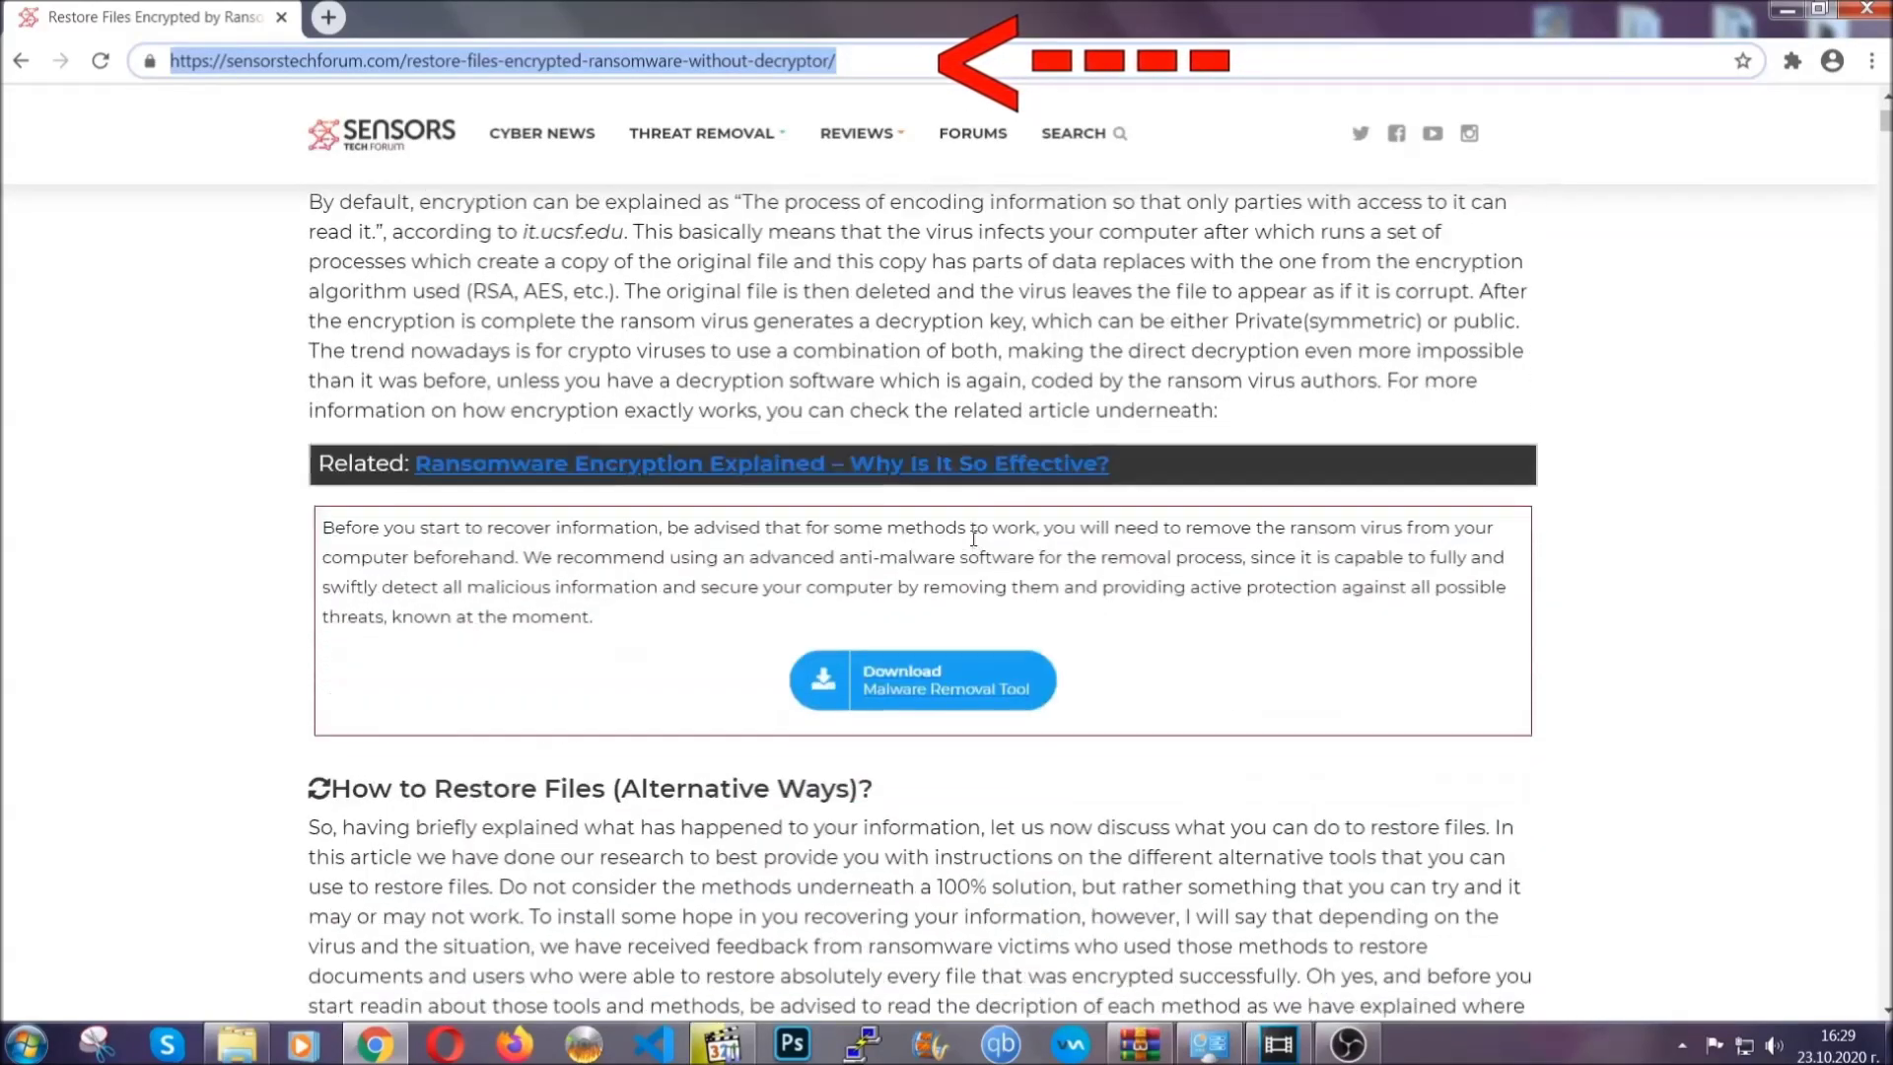
{"action": "scroll", "coordinate": [973, 539], "scroll_direction": "down", "scroll_amount": 4}
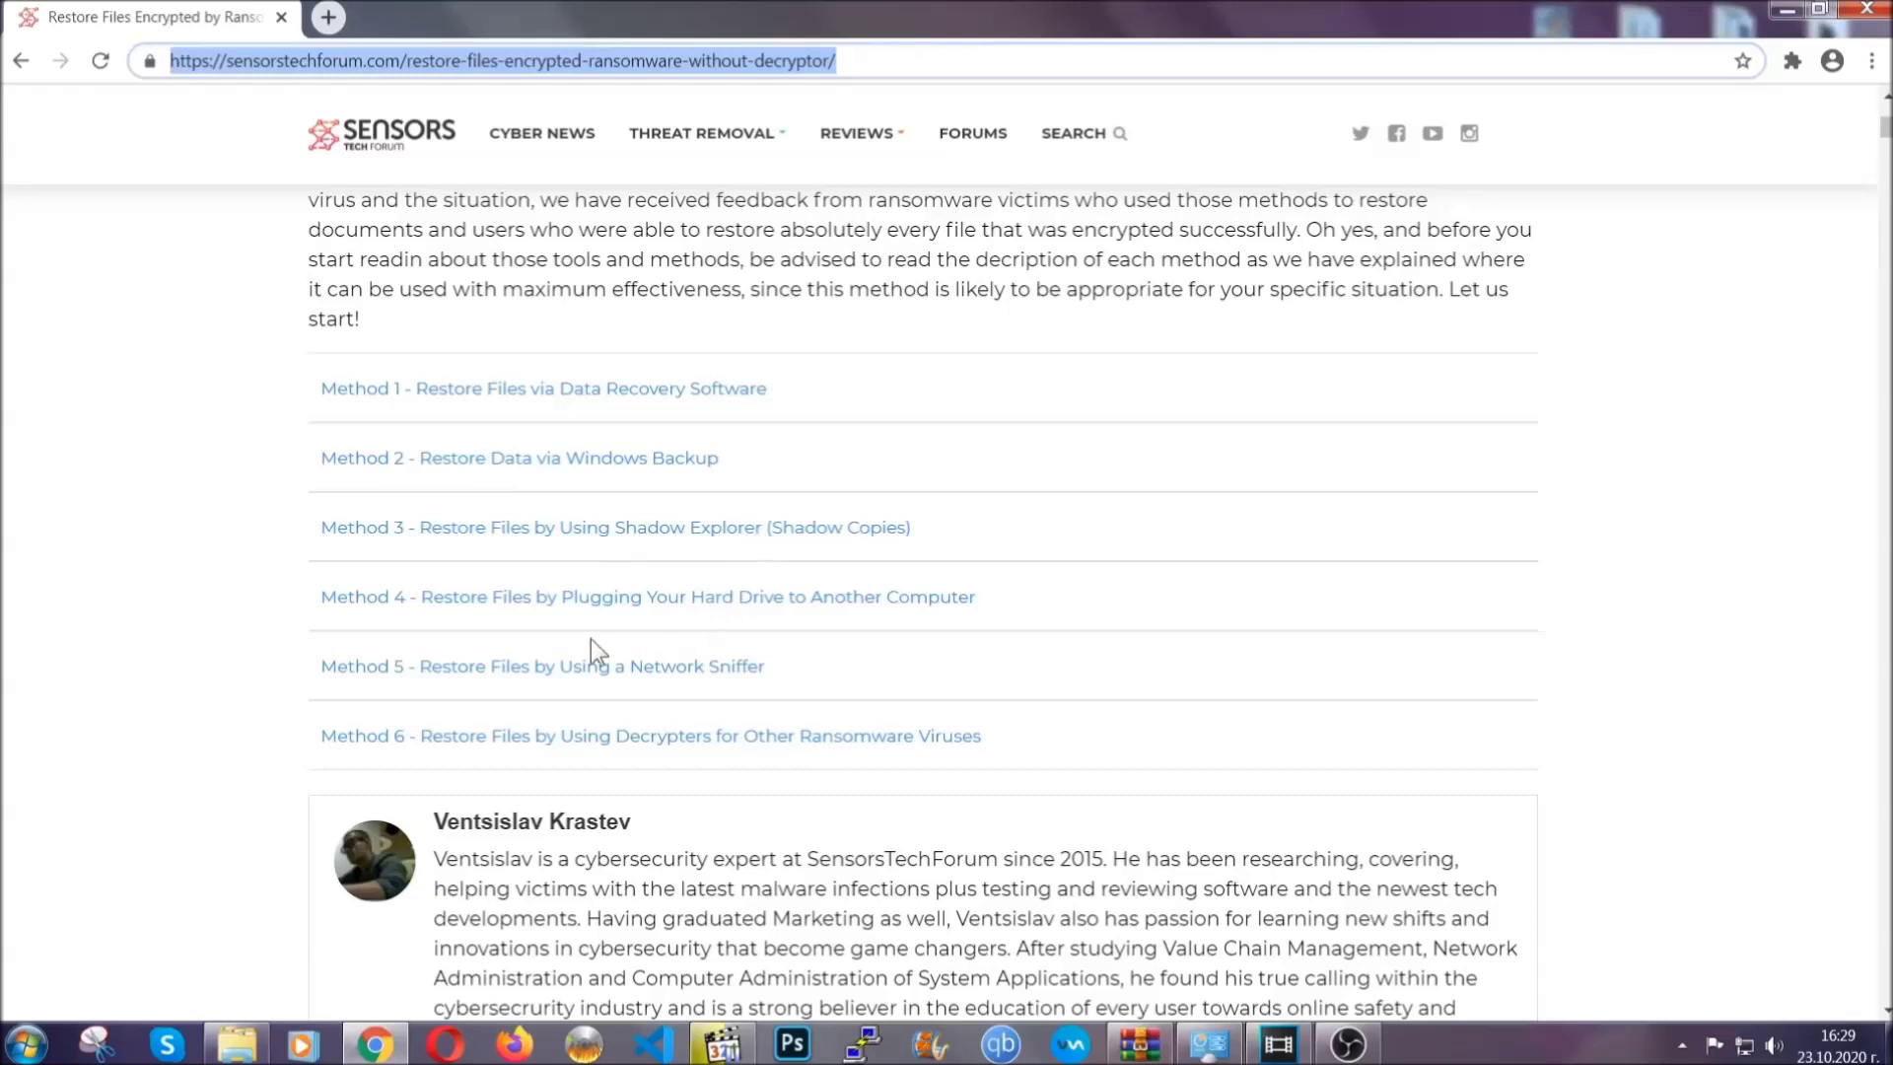
Step: Expand the Method 2 Windows Backup section and its Steps 1, 2 and 3
{"action": "left_click", "coordinate": [589, 458]}
{"action": "left_click_drag", "start_coordinate": [565, 565], "coordinate": [666, 736]}
{"action": "left_click", "coordinate": [670, 741]}
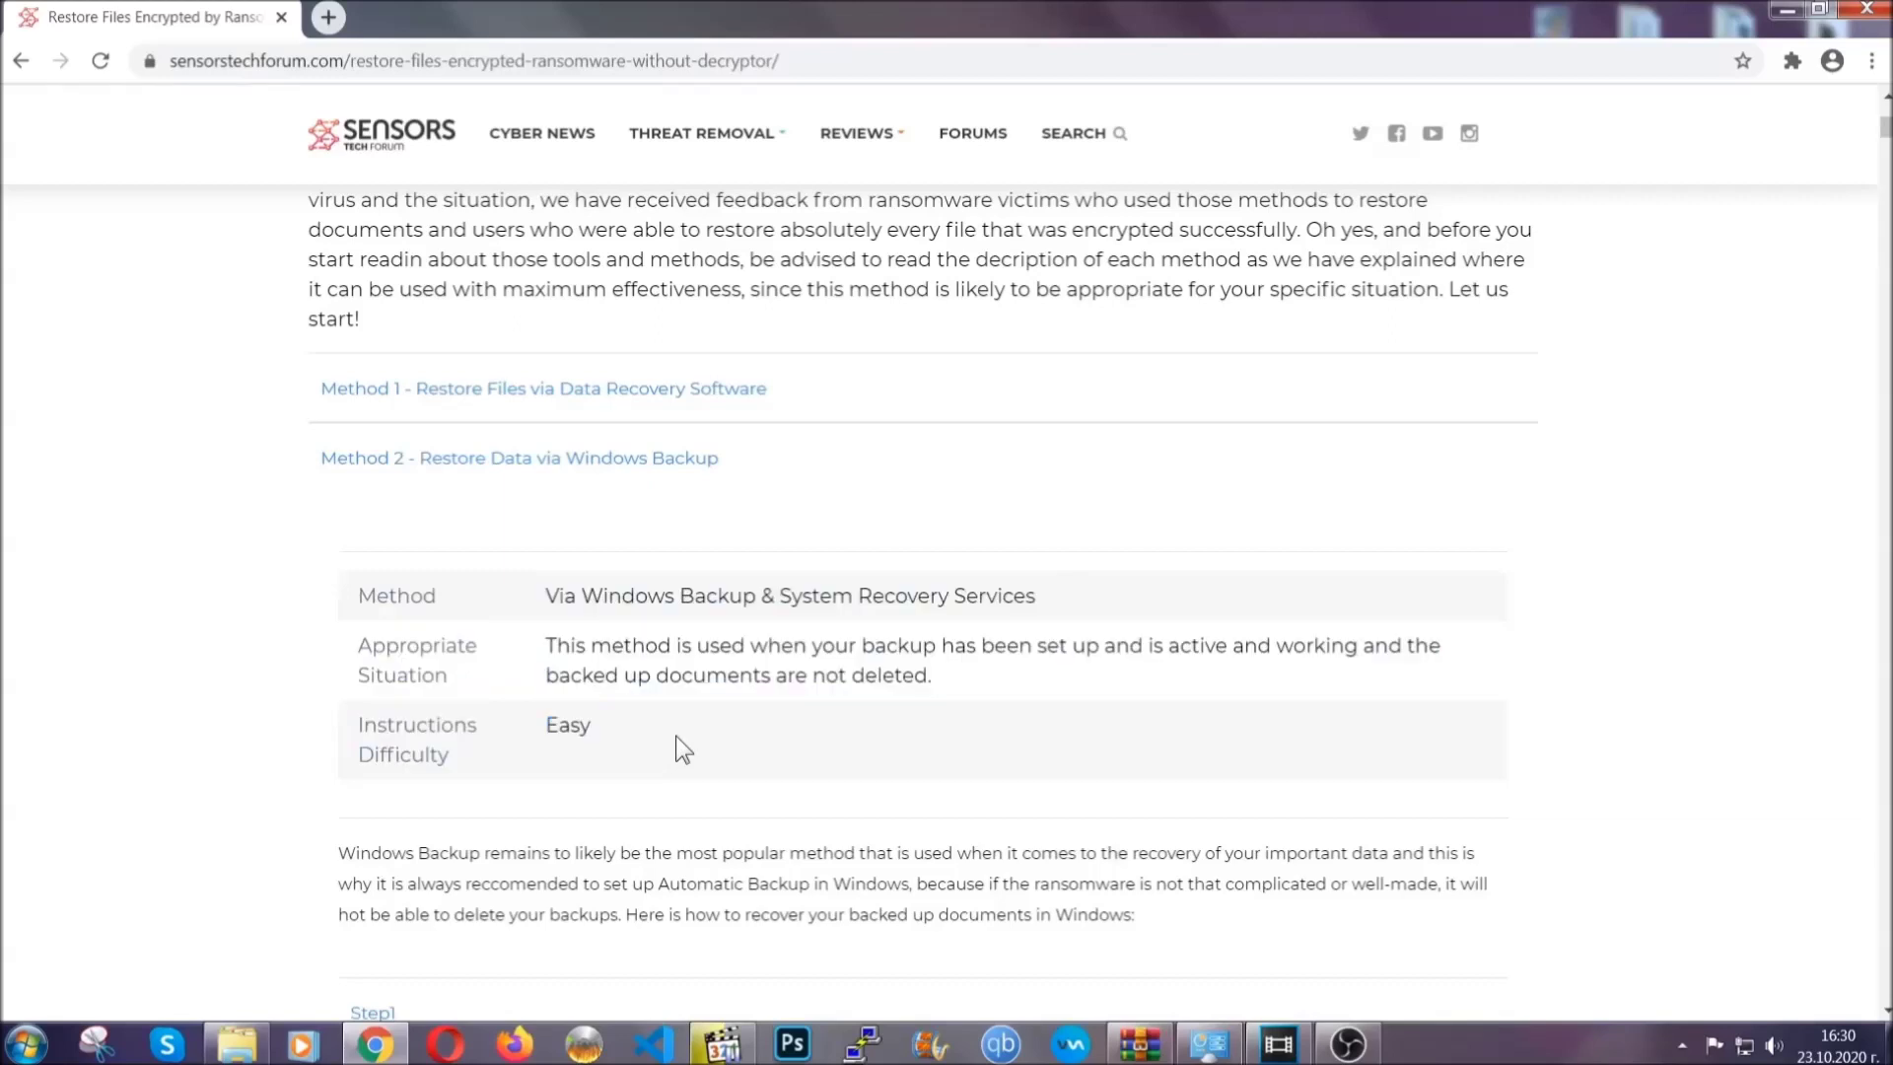
{"action": "scroll", "coordinate": [677, 735], "scroll_direction": "down", "scroll_amount": 3}
{"action": "scroll", "coordinate": [677, 735], "scroll_direction": "down", "scroll_amount": 1}
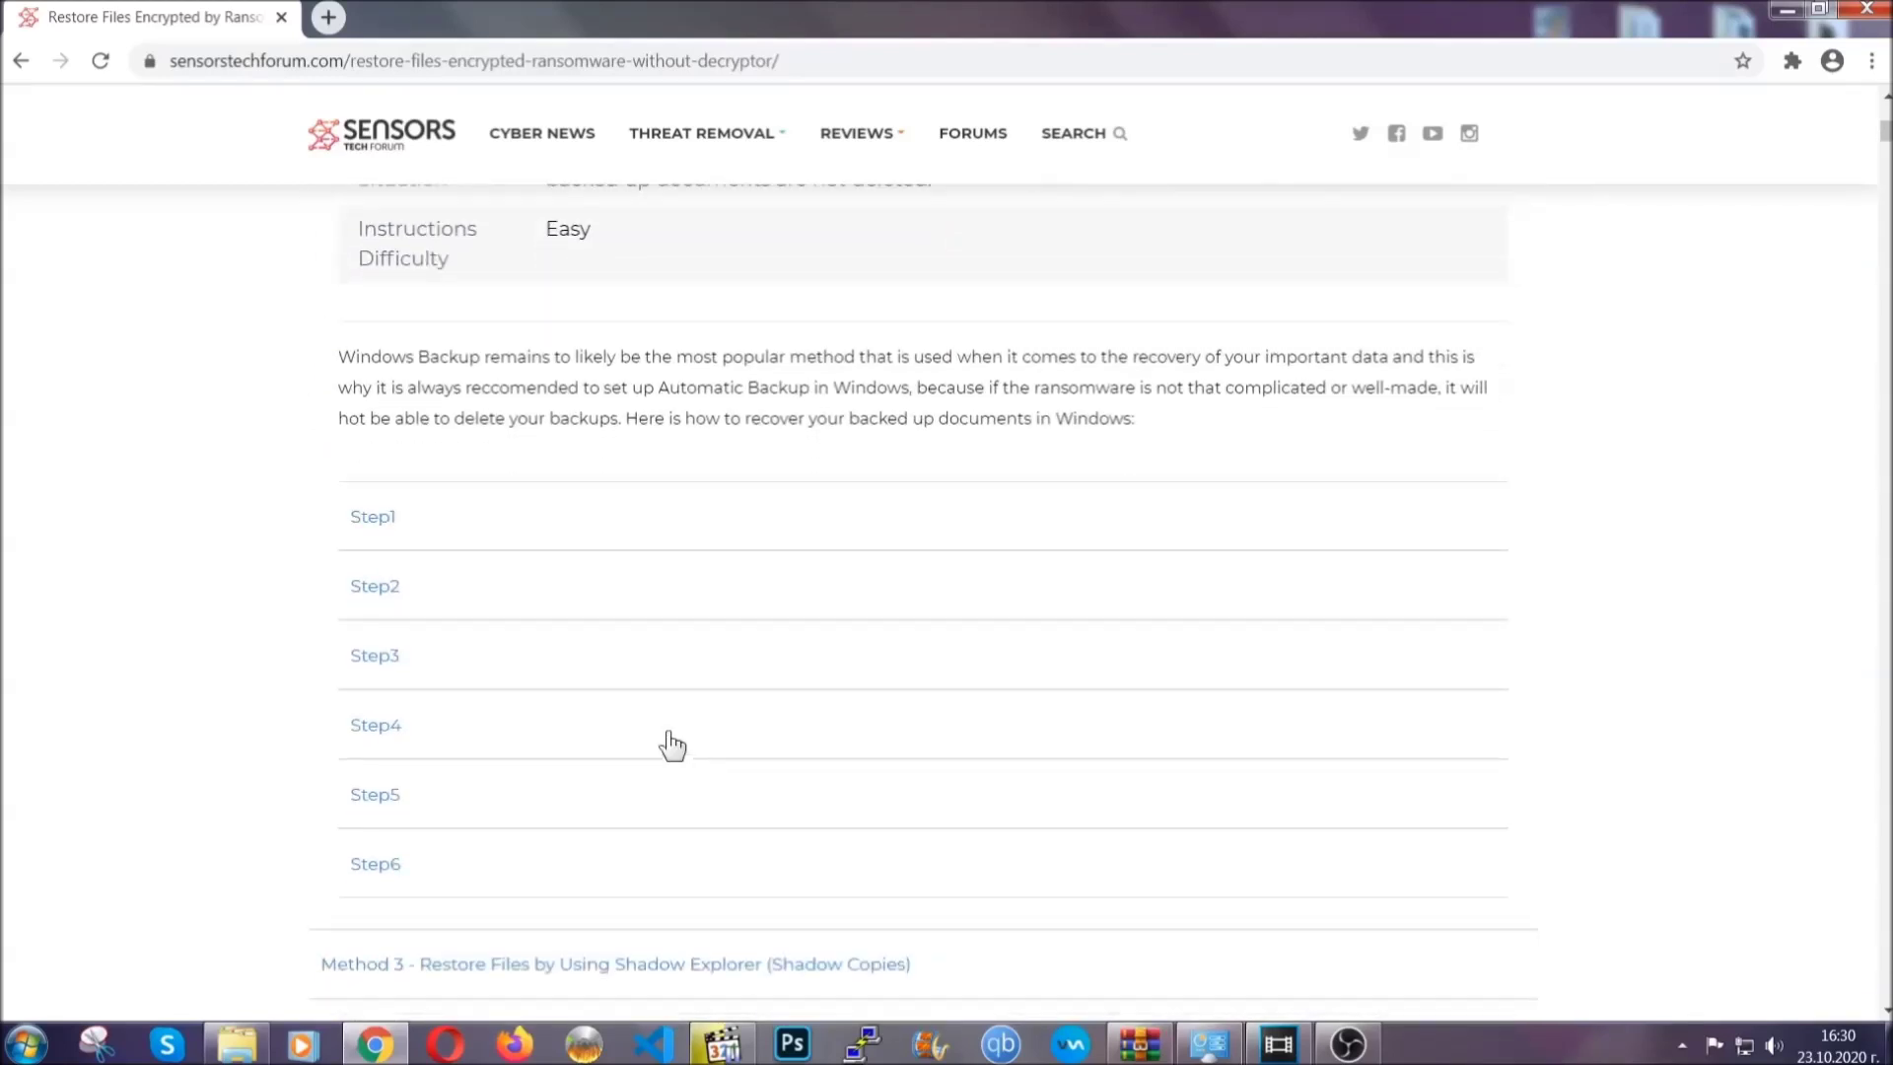
{"action": "left_click", "coordinate": [392, 517]}
{"action": "scroll", "coordinate": [887, 616], "scroll_direction": "down", "scroll_amount": 4}
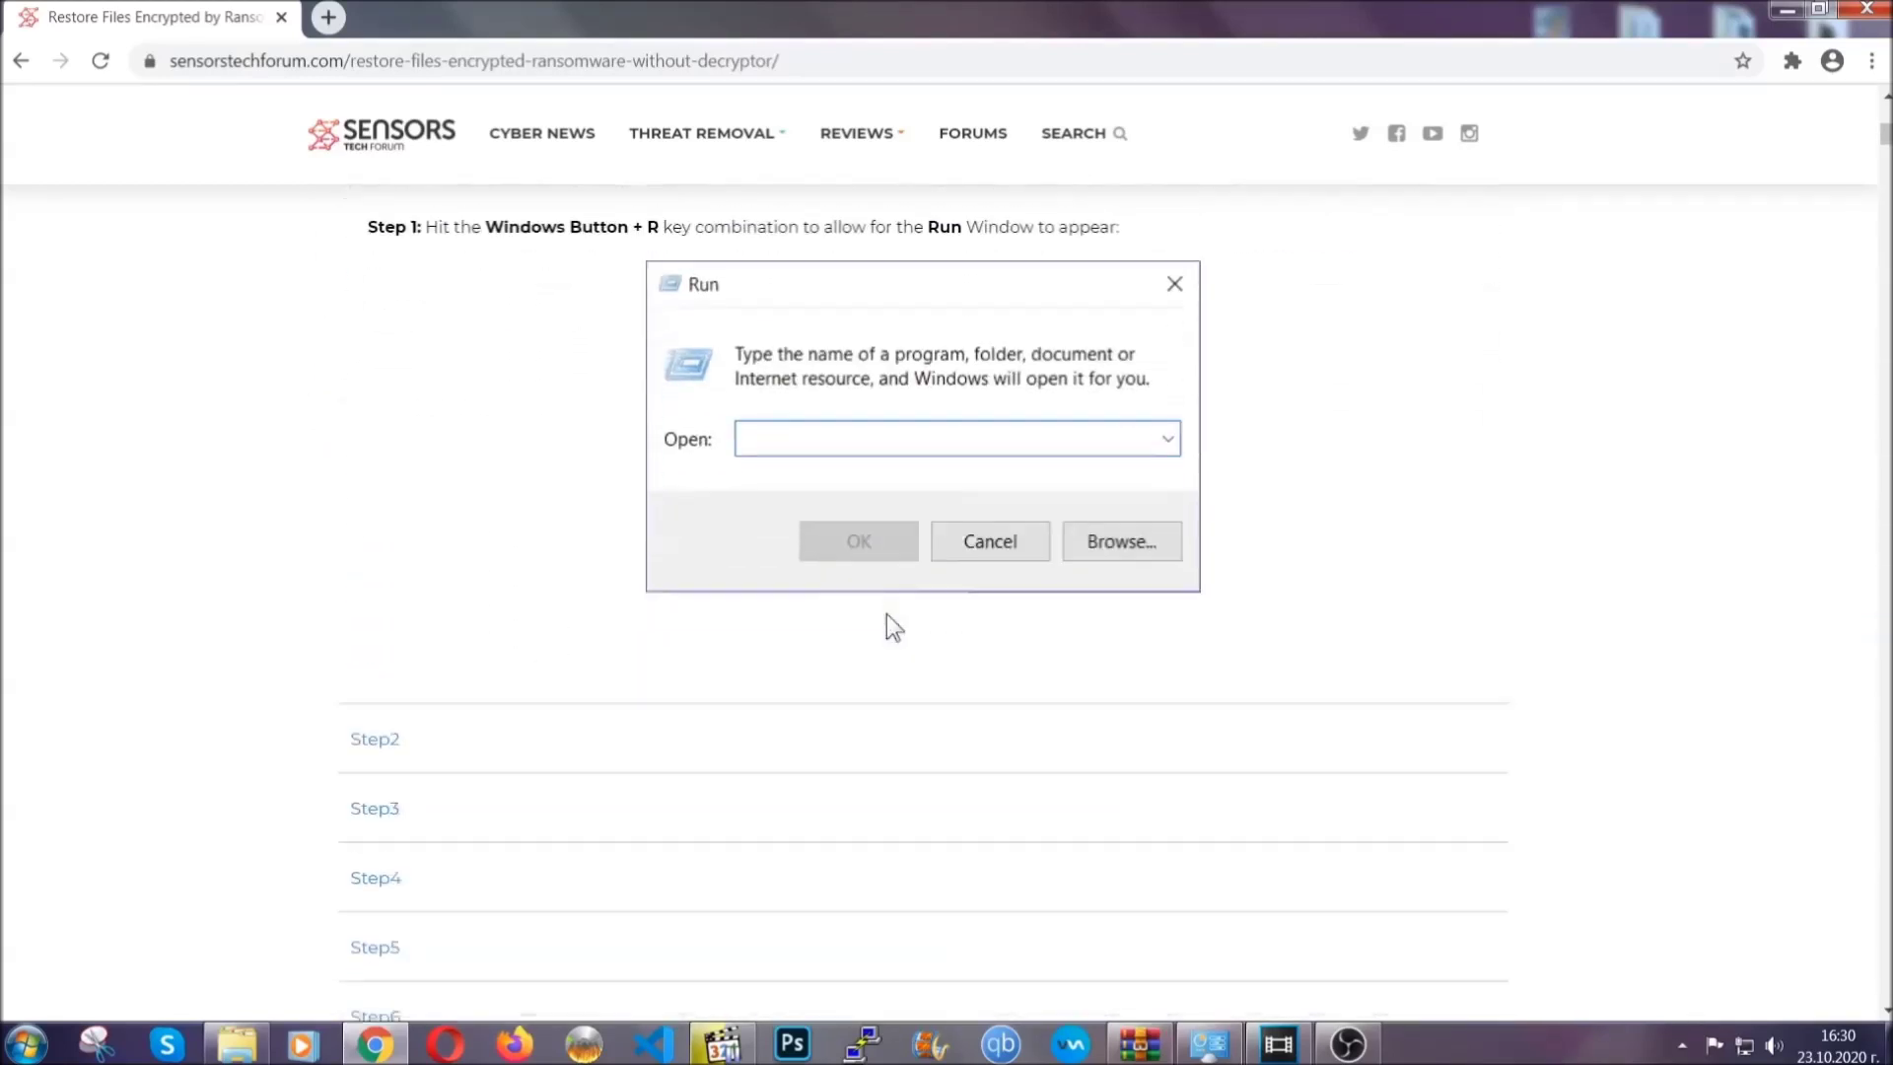
{"action": "left_click", "coordinate": [442, 619]}
{"action": "scroll", "coordinate": [789, 625], "scroll_direction": "down", "scroll_amount": 5}
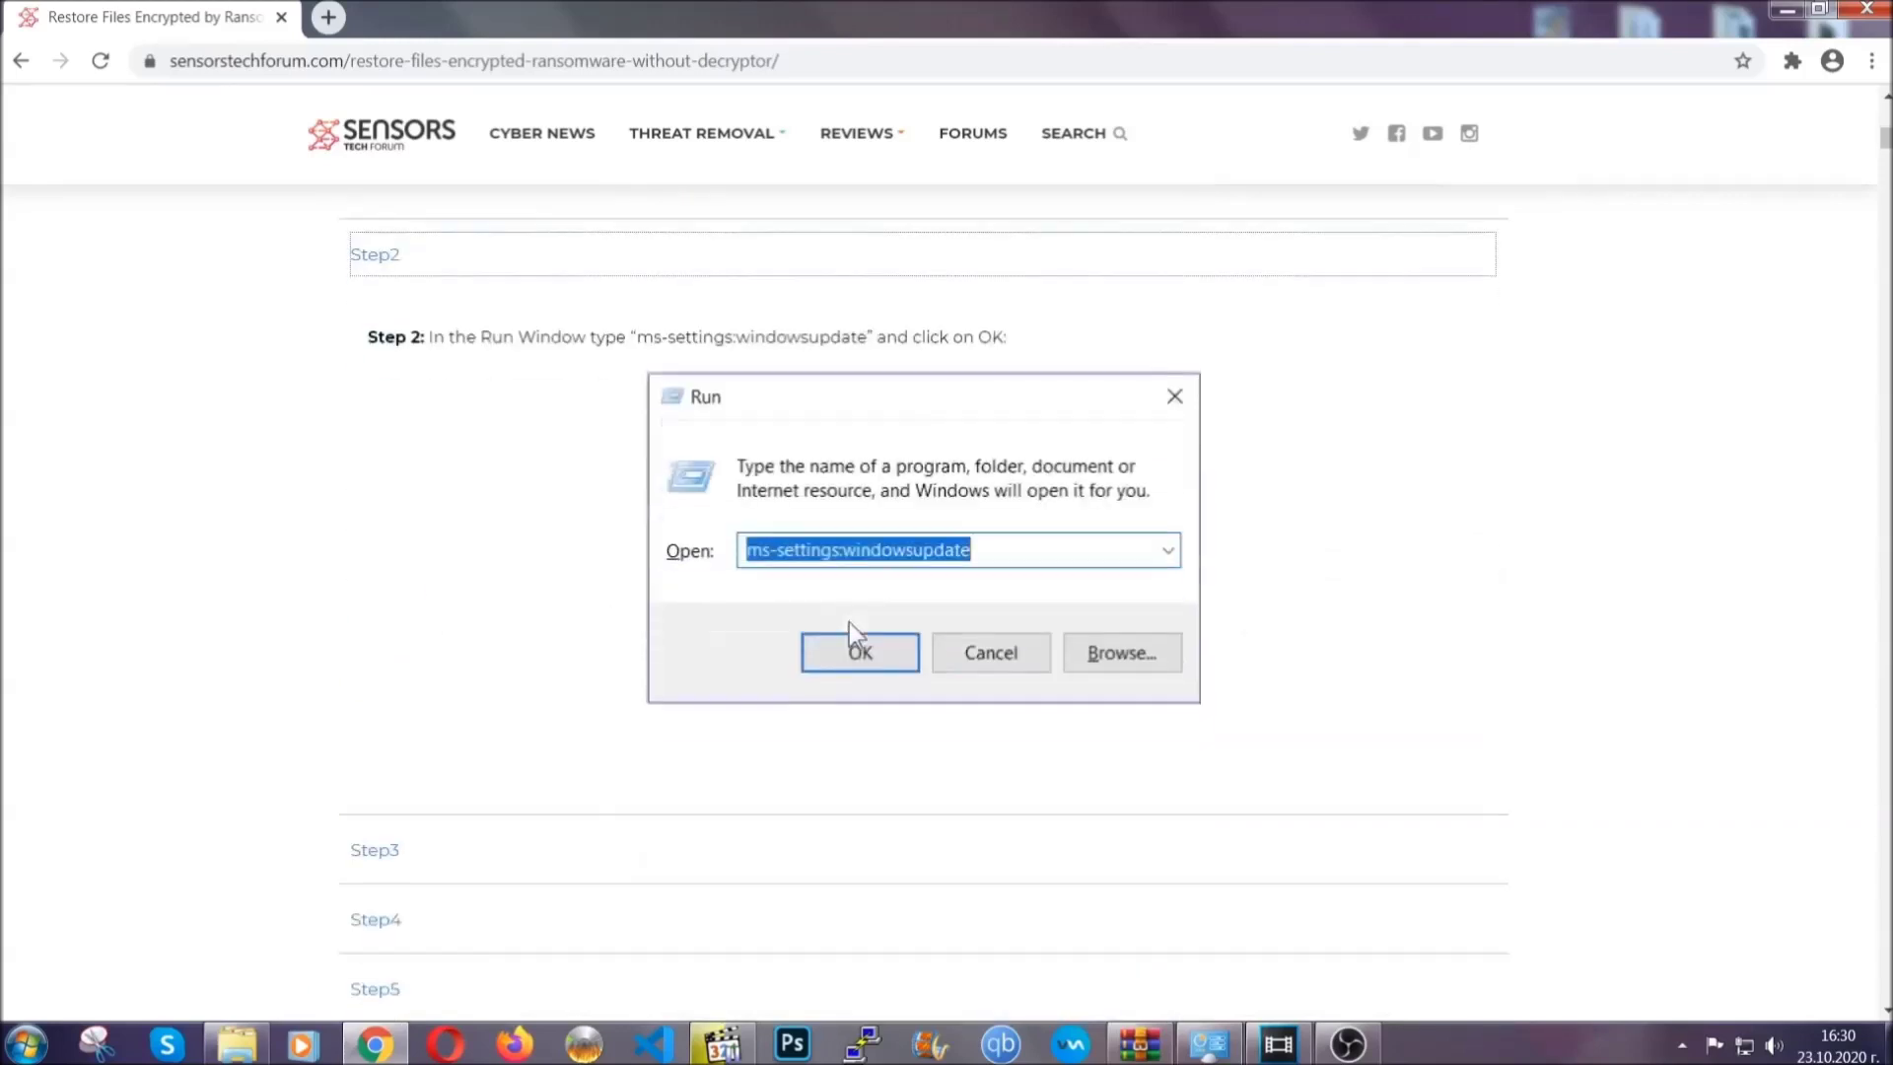
{"action": "left_click", "coordinate": [600, 690]}
Step: Scroll through the Windows Backup restore steps, then minimize Chrome to the desktop
{"action": "scroll", "coordinate": [836, 676], "scroll_direction": "down", "scroll_amount": 4}
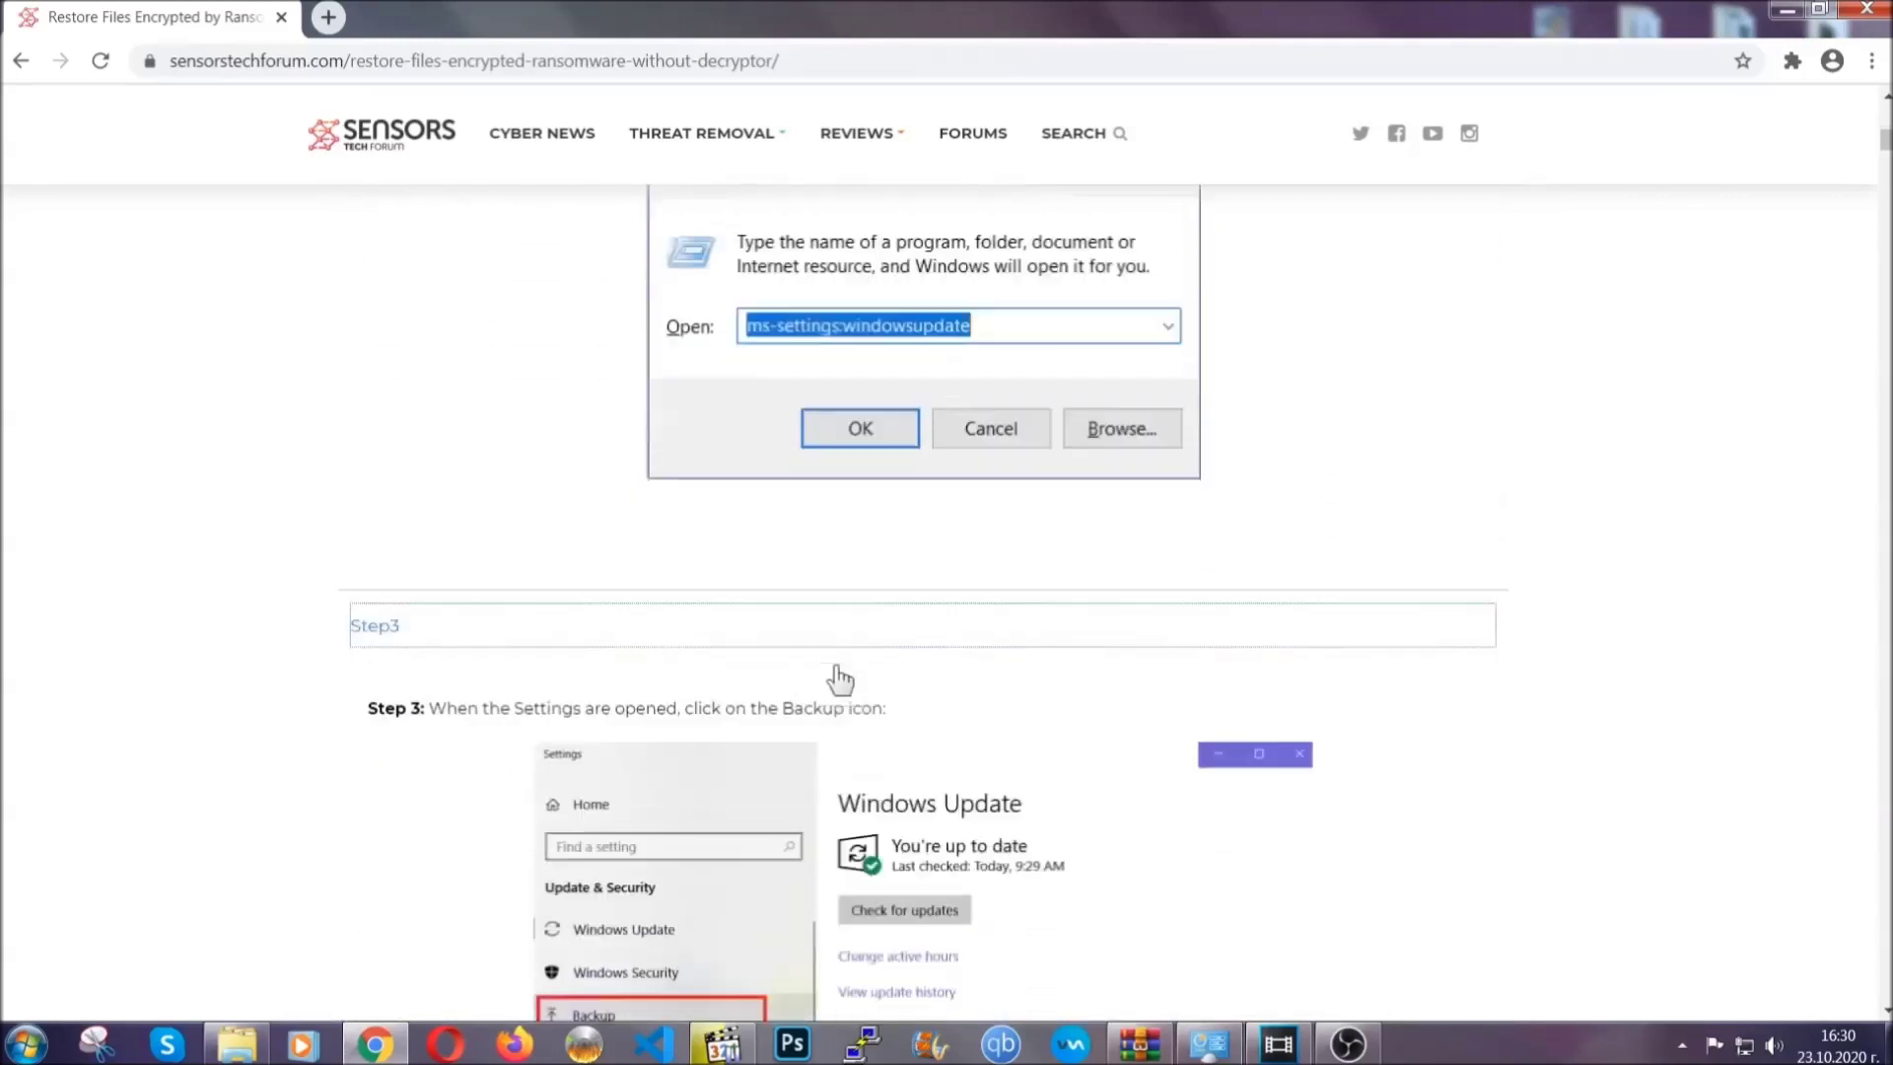
{"action": "scroll", "coordinate": [836, 671], "scroll_direction": "down", "scroll_amount": 2}
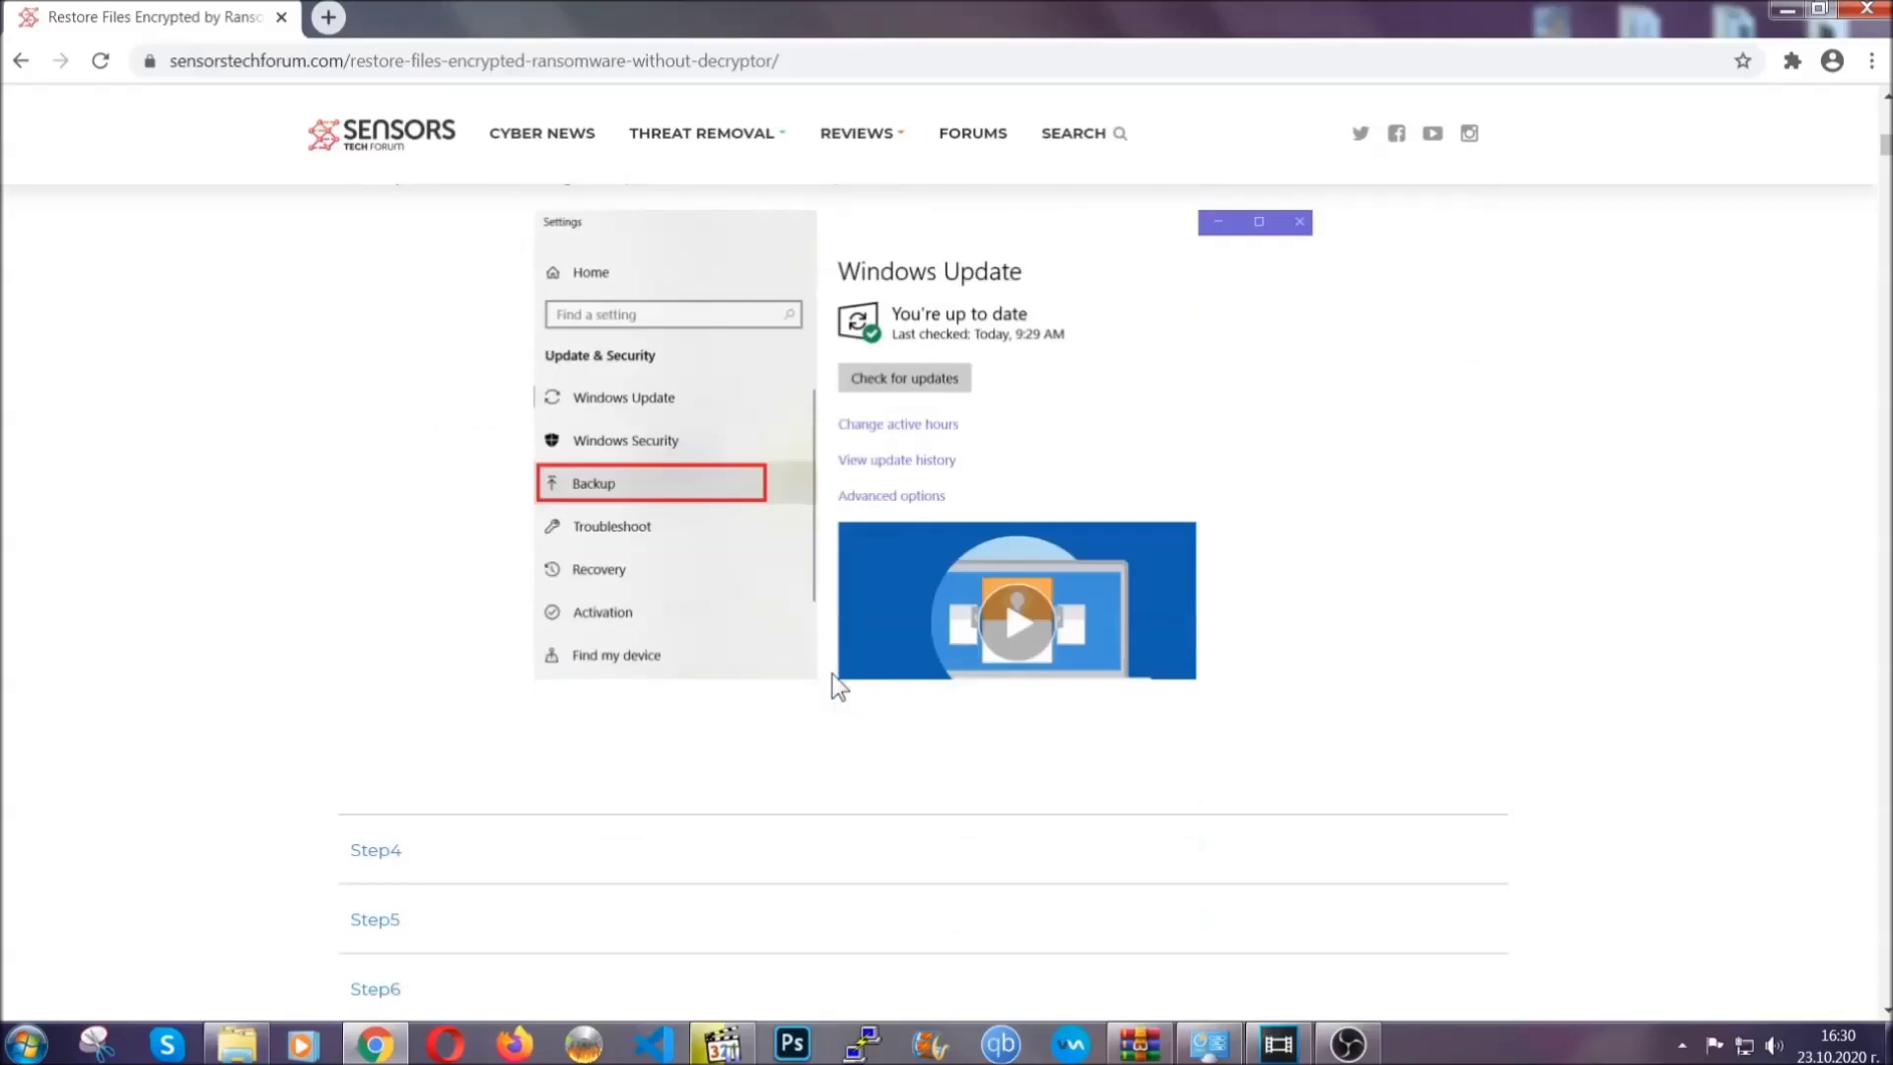
{"action": "scroll", "coordinate": [833, 674], "scroll_direction": "down", "scroll_amount": 2}
{"action": "scroll", "coordinate": [831, 677], "scroll_direction": "down", "scroll_amount": 7}
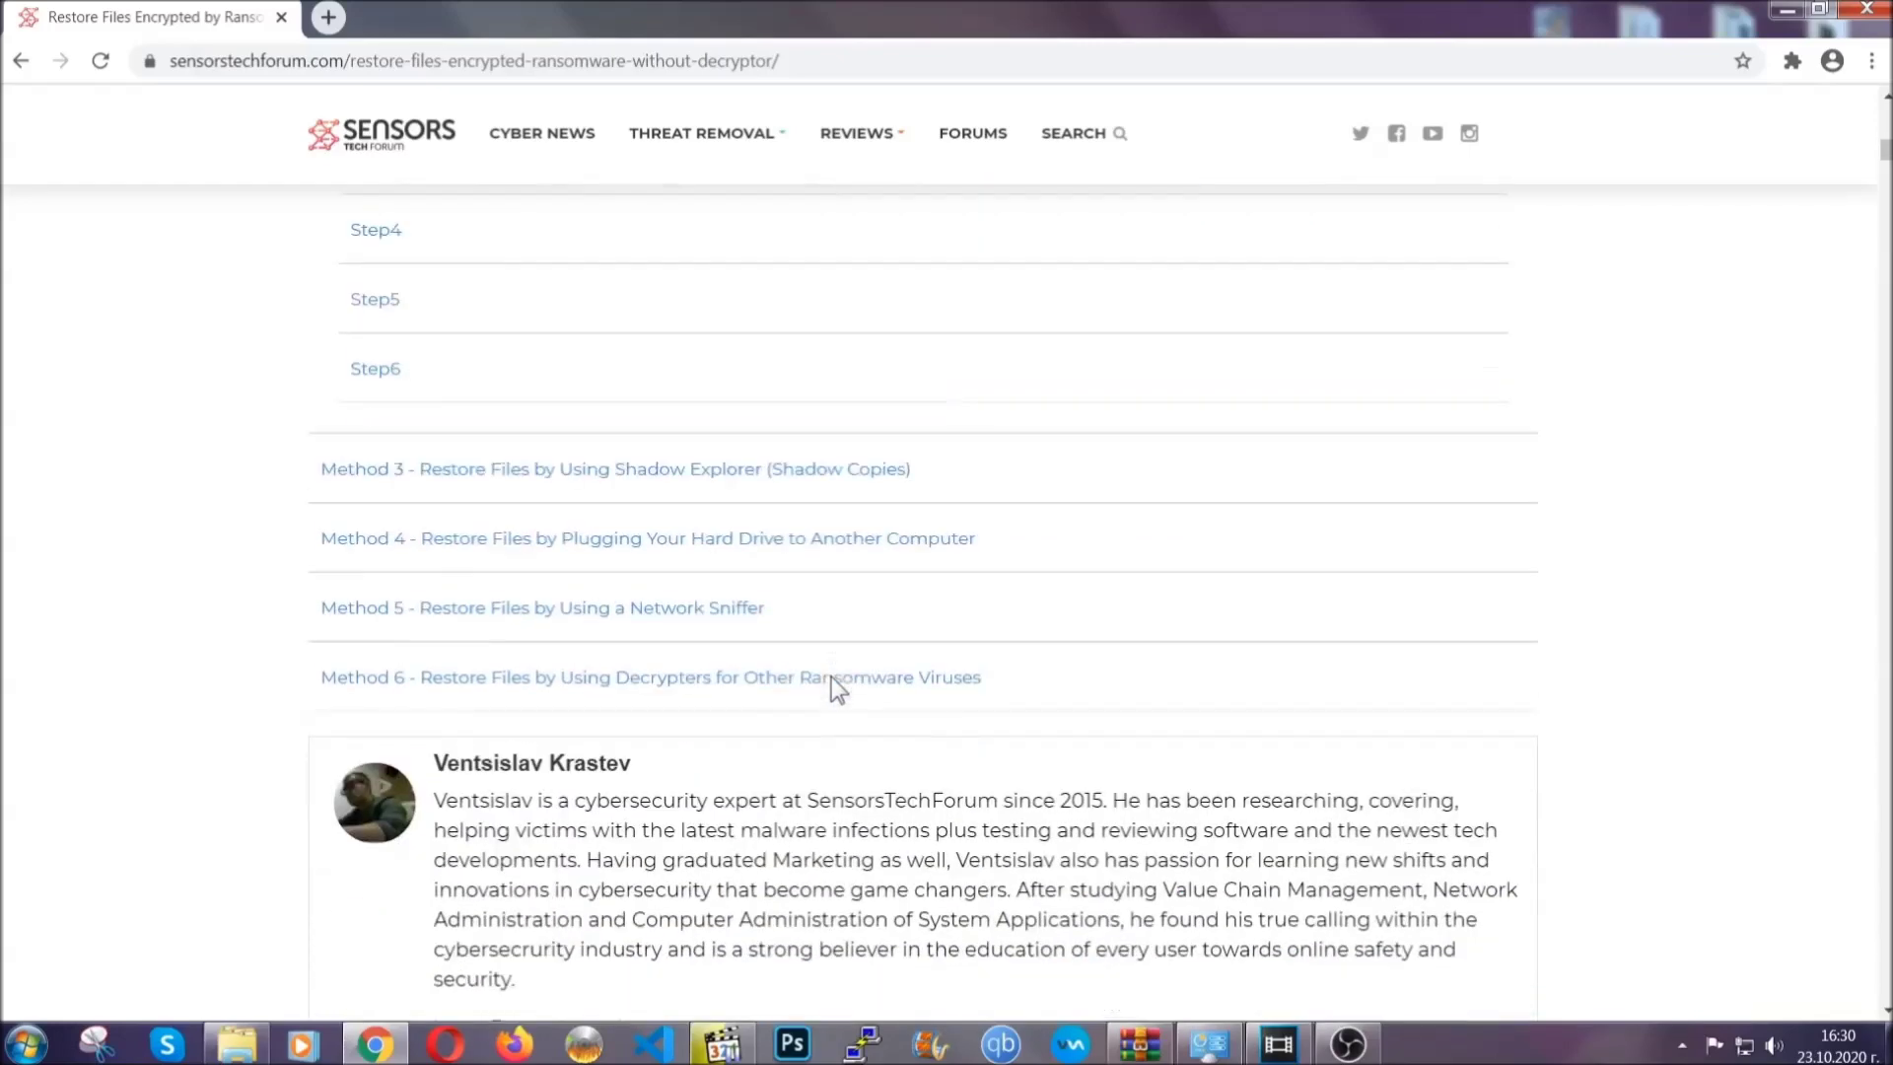
{"action": "scroll", "coordinate": [831, 677], "scroll_direction": "up", "scroll_amount": 20}
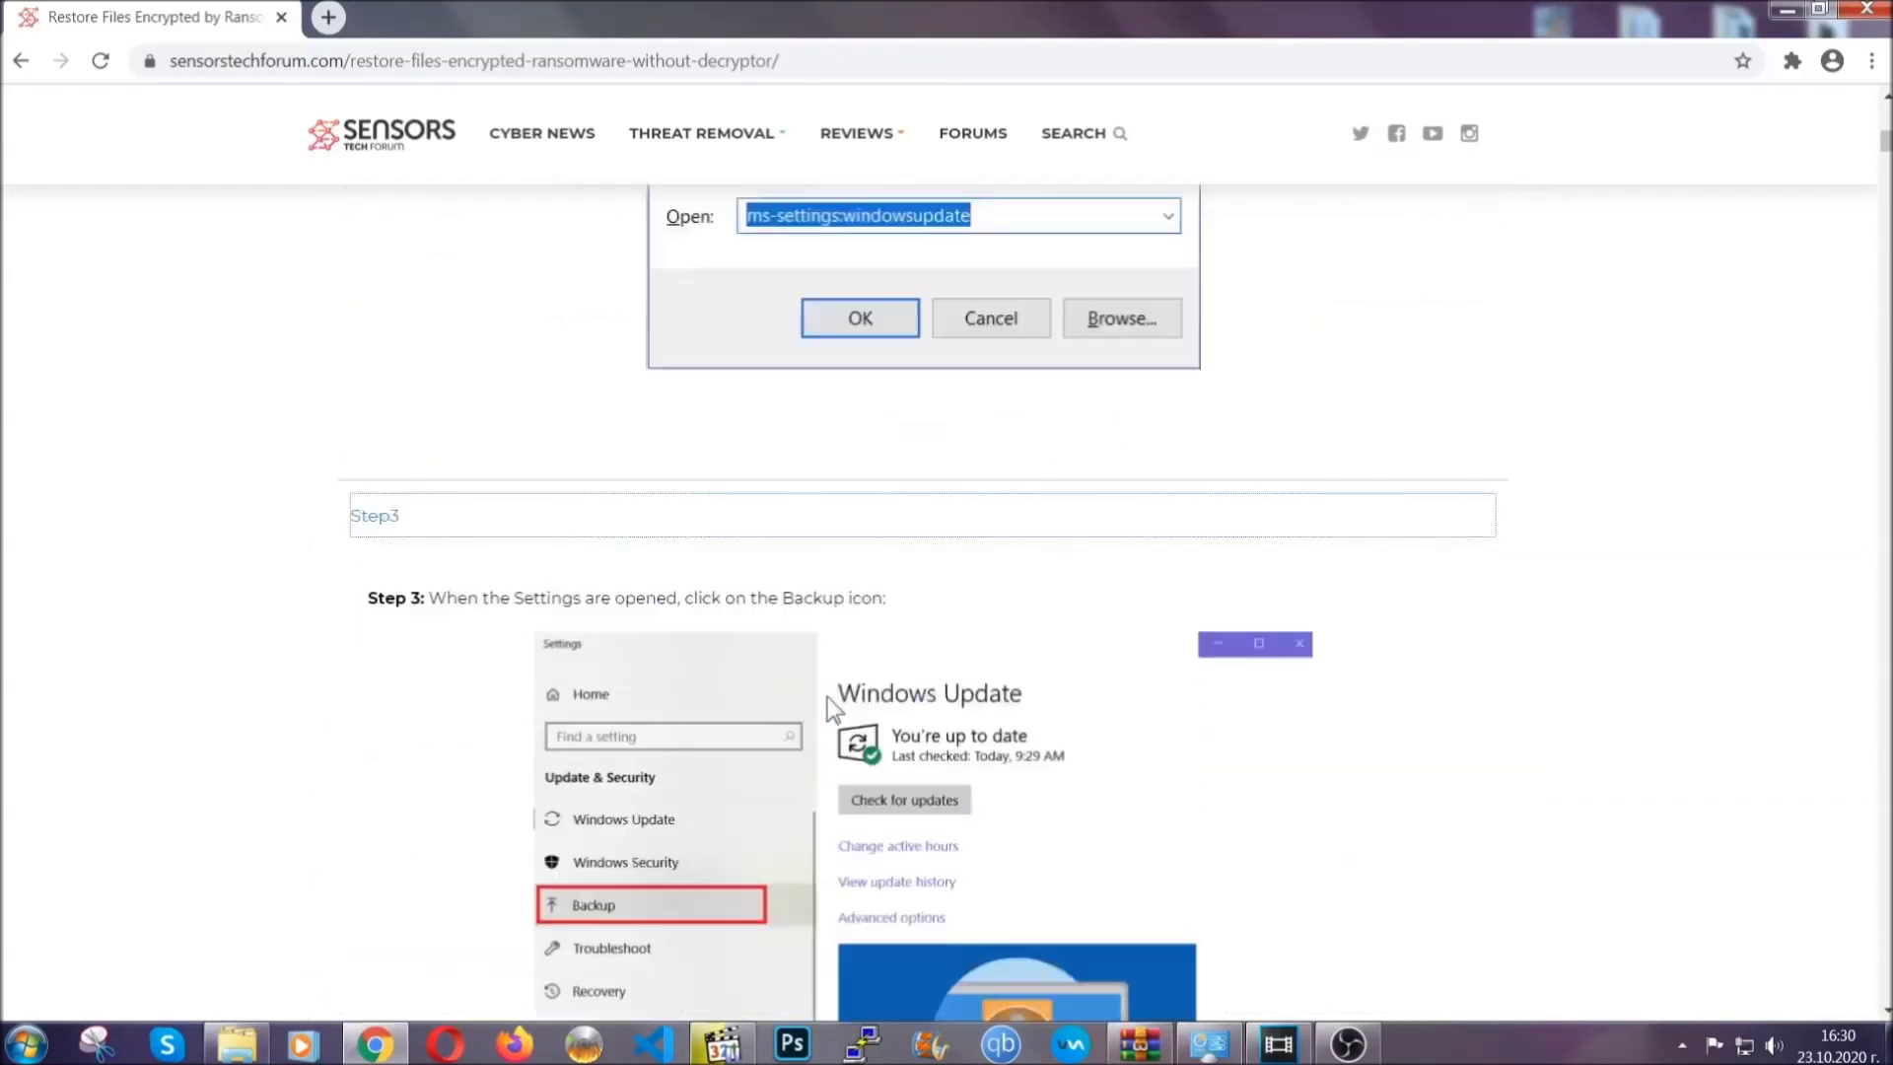
{"action": "scroll", "coordinate": [829, 706], "scroll_direction": "up", "scroll_amount": 5}
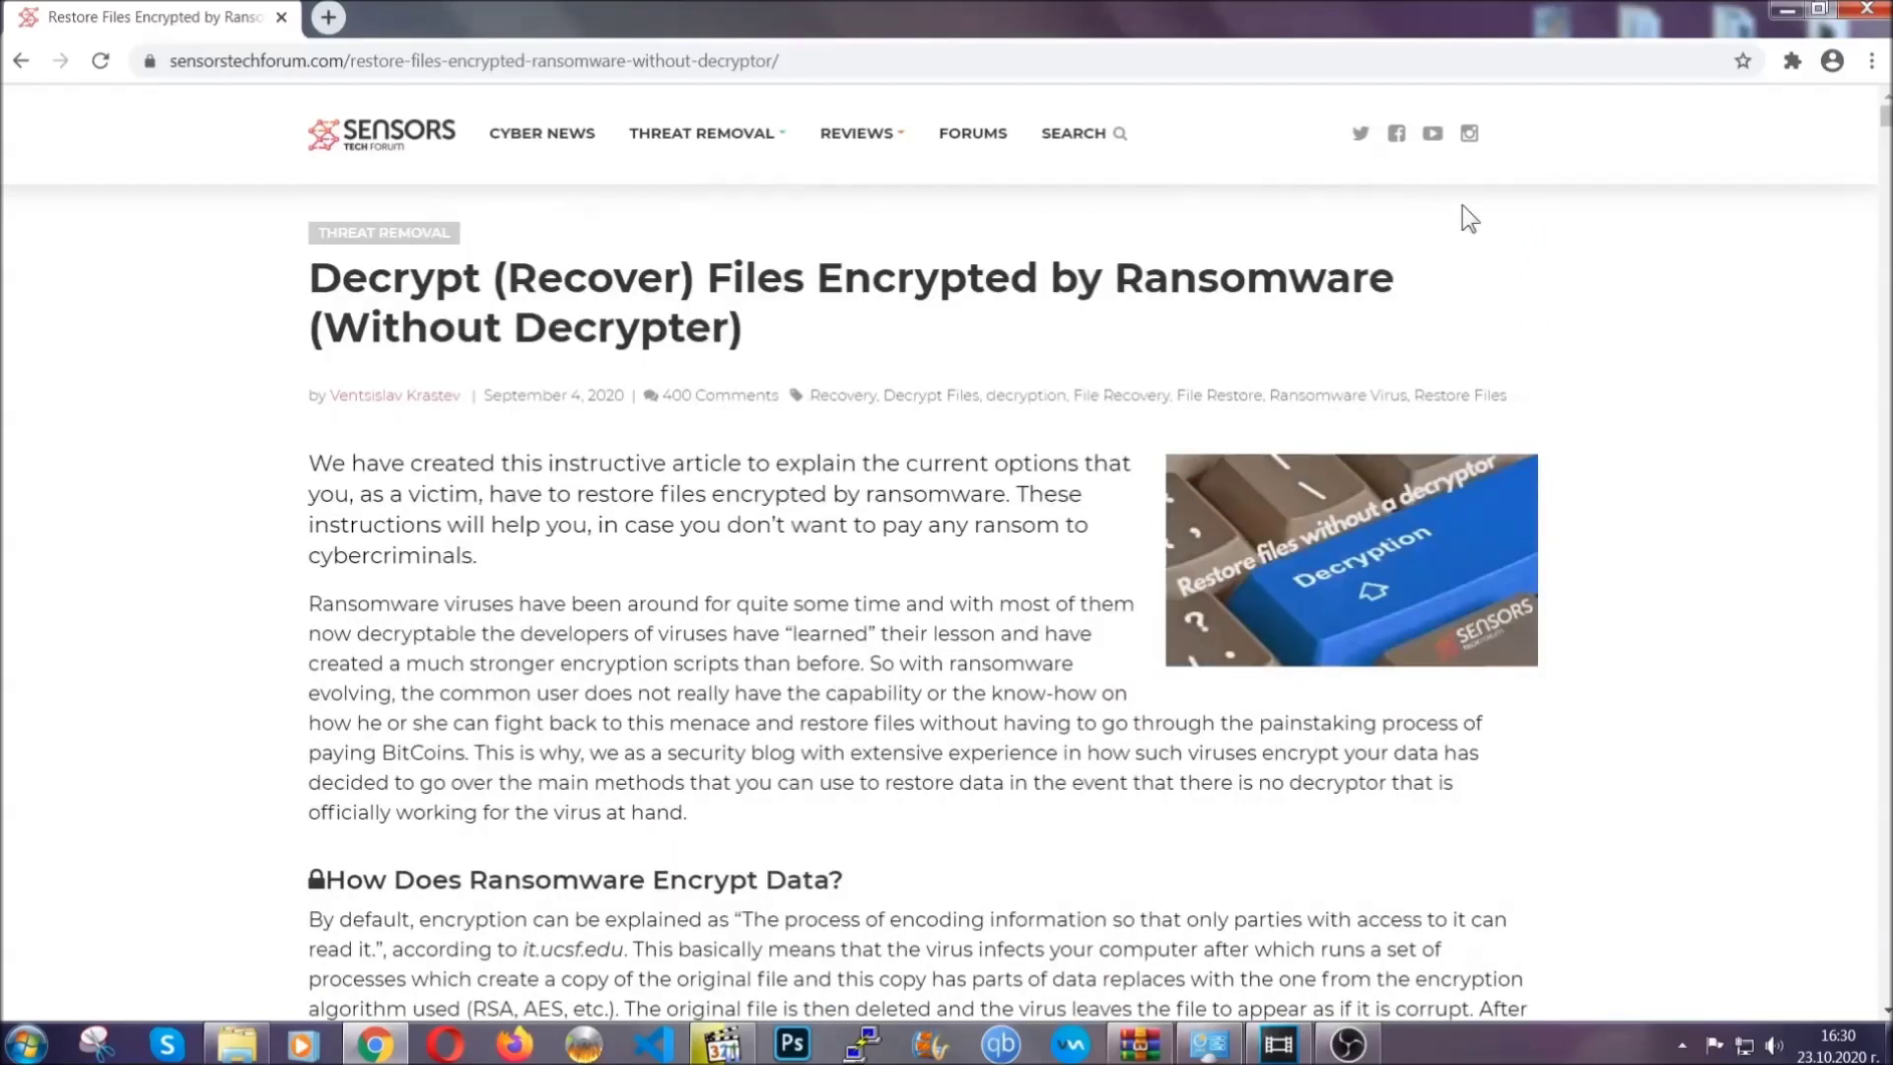
{"action": "left_click", "coordinate": [1785, 10]}
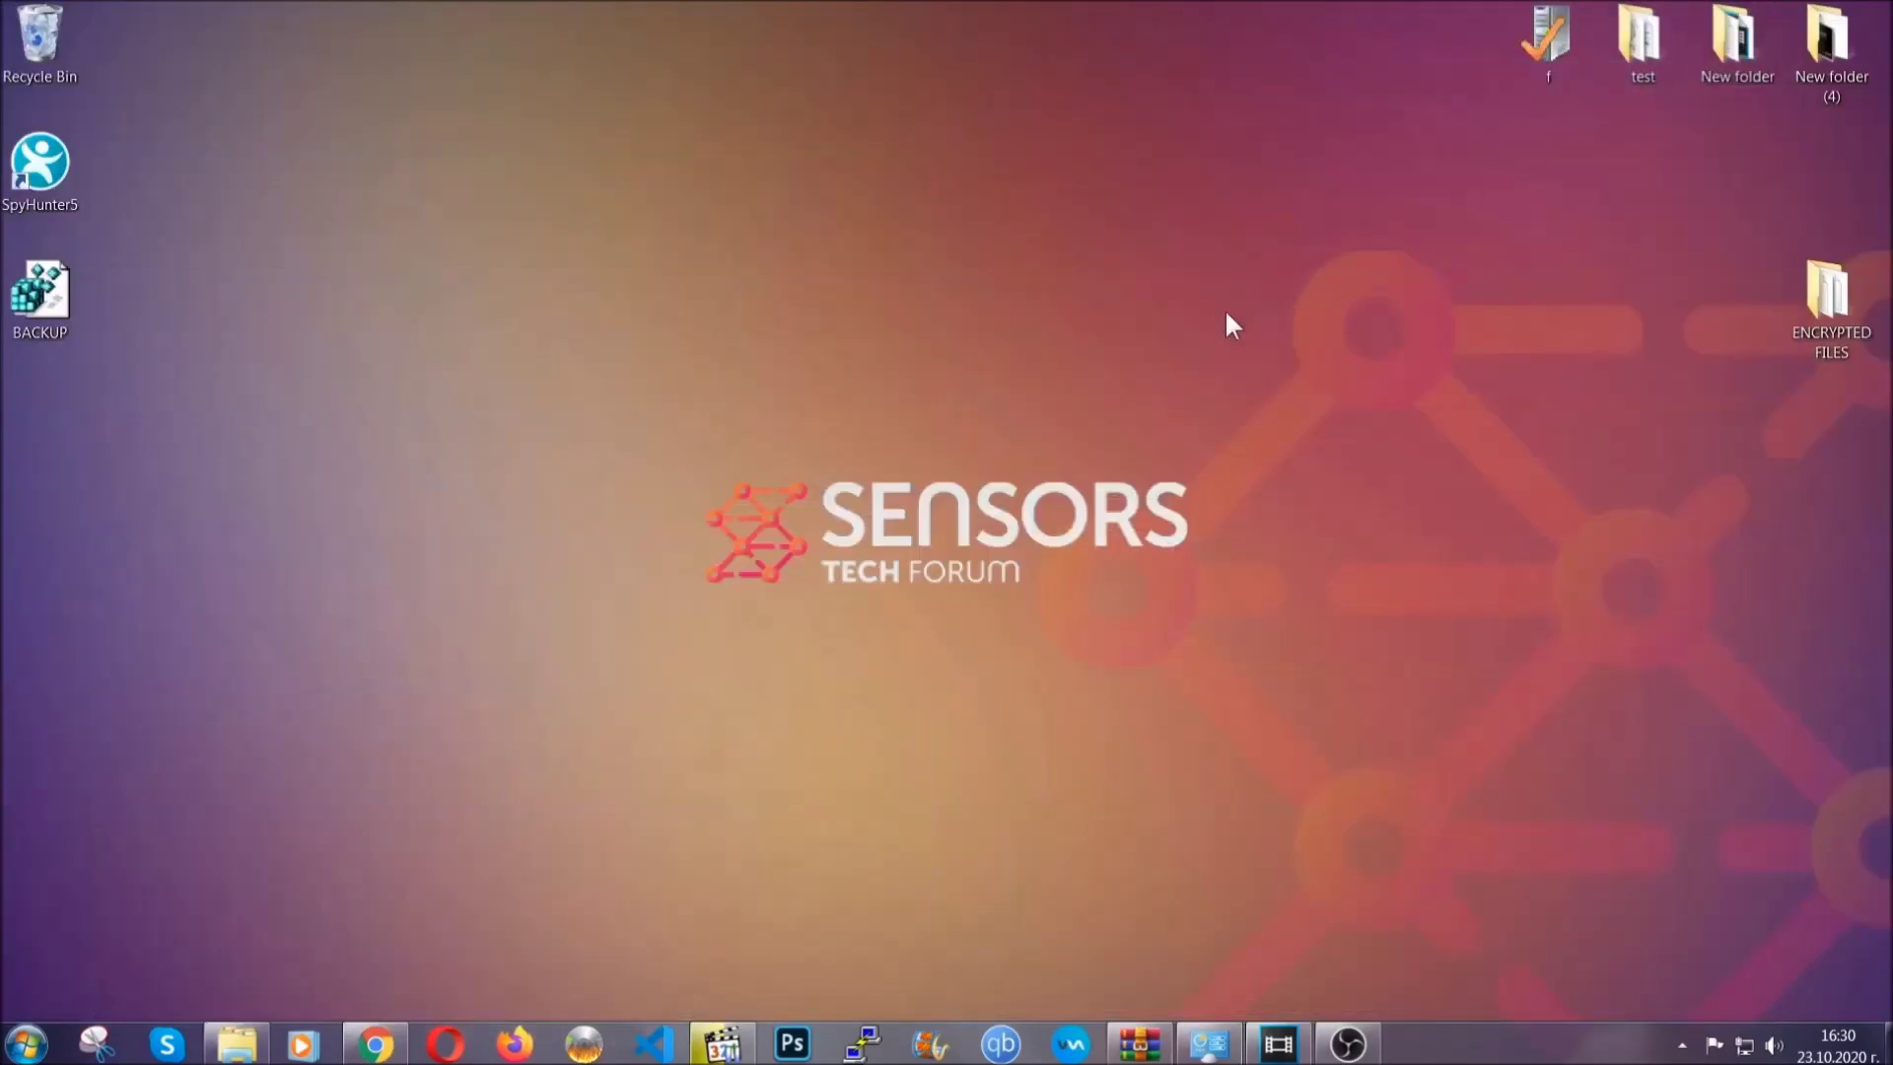